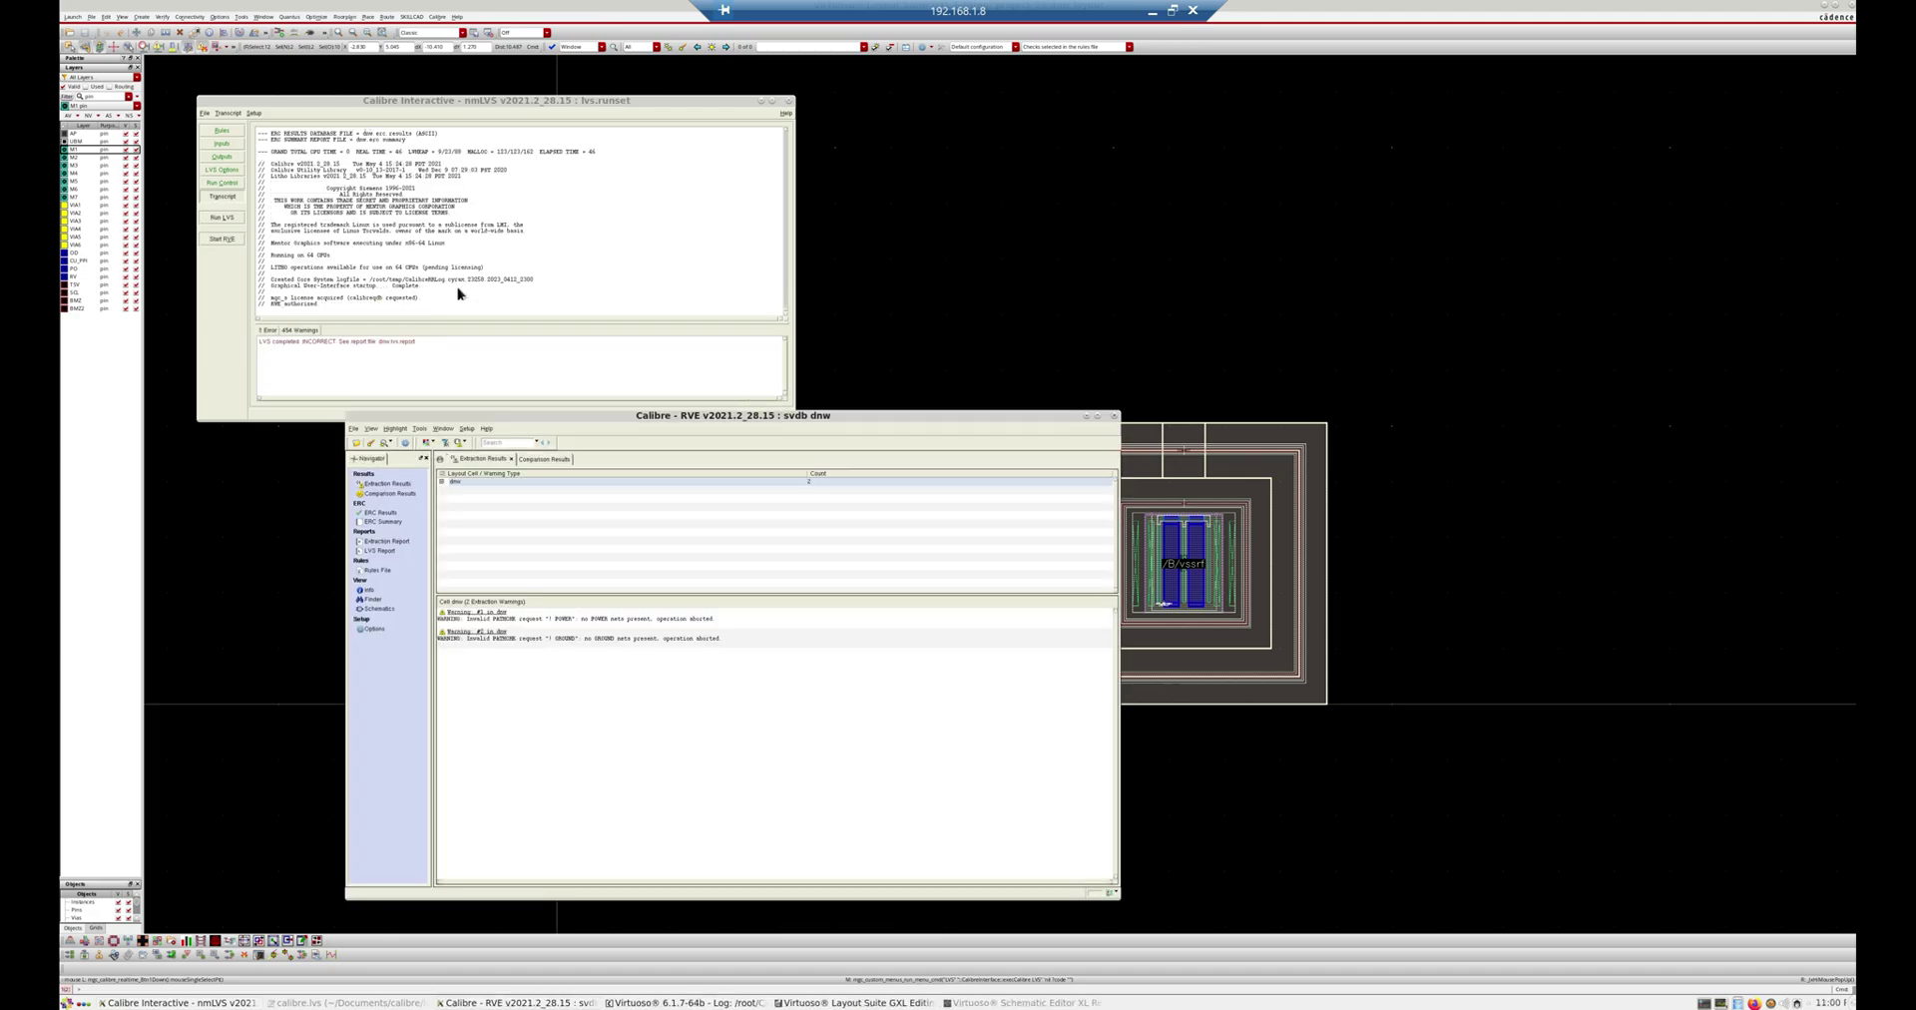
Step: Examine the LVS comparison results for cell dnw, viewing both Incorrect Ports discrepancies
{"action": "left_click", "coordinate": [556, 460]}
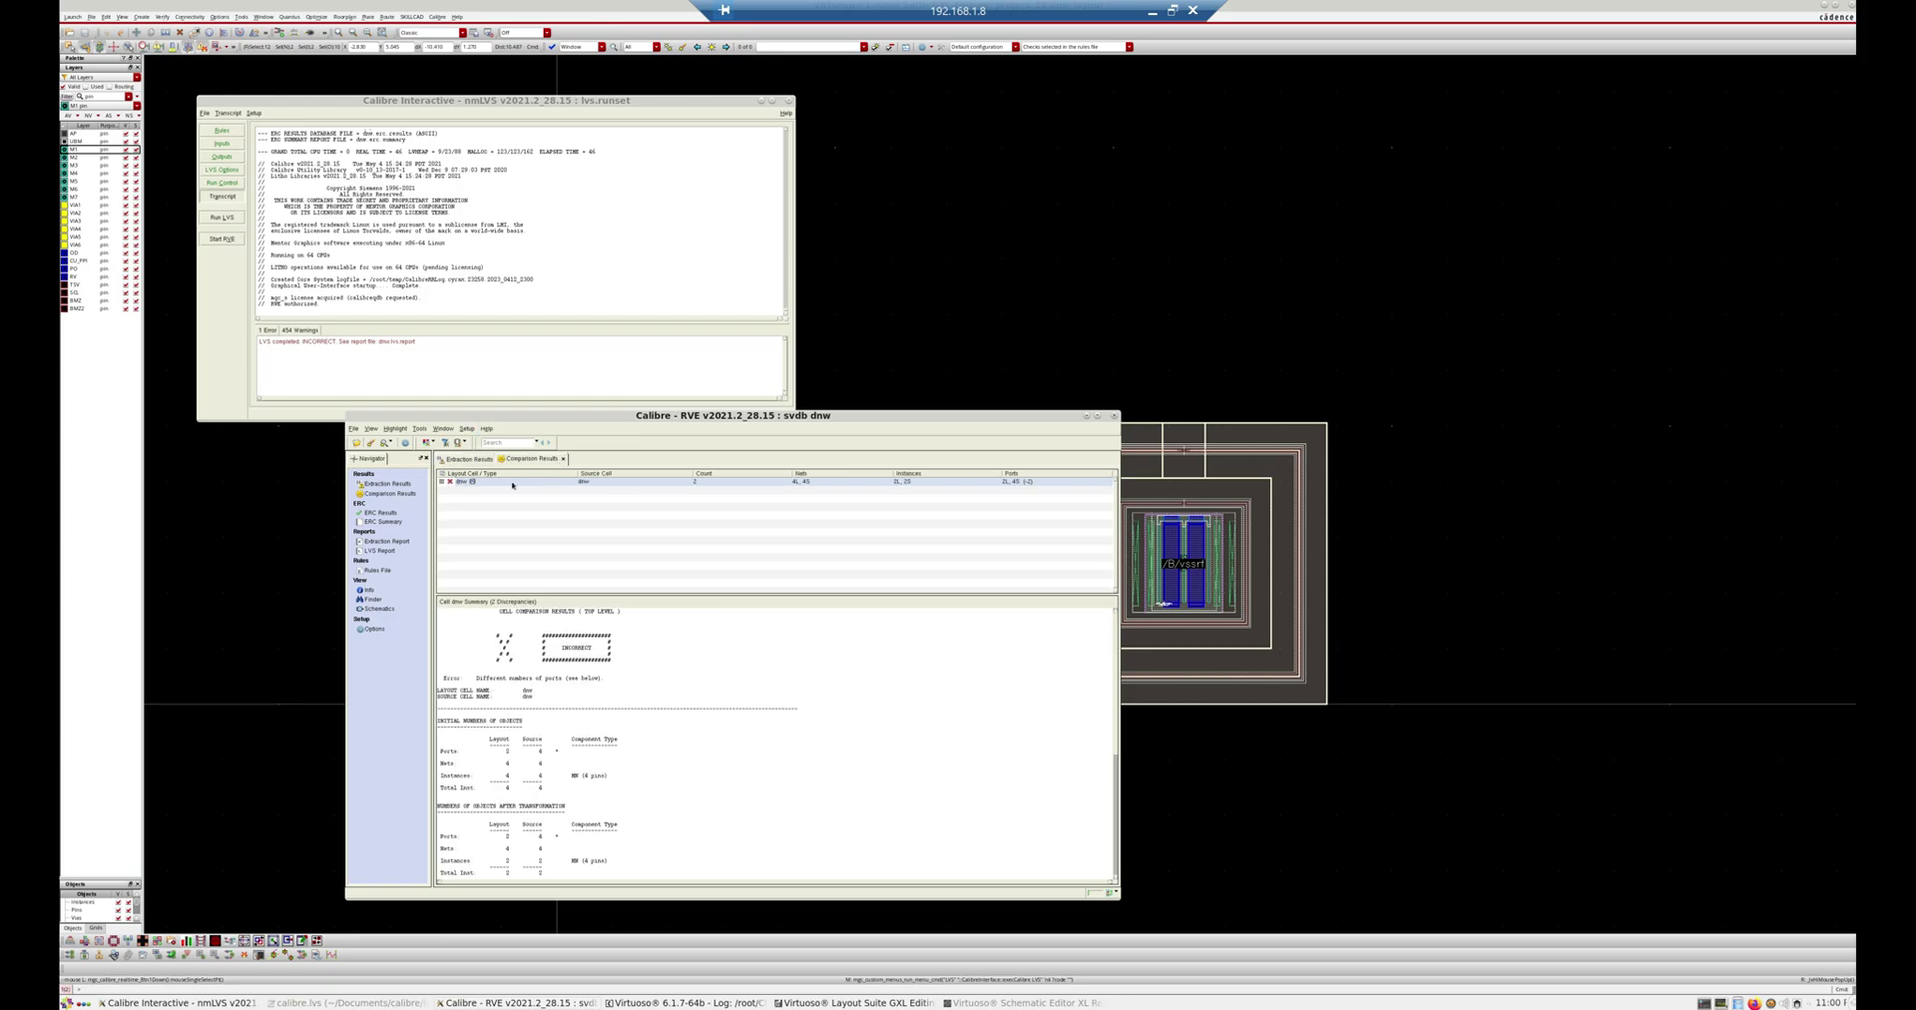
{"action": "left_click", "coordinate": [441, 483]}
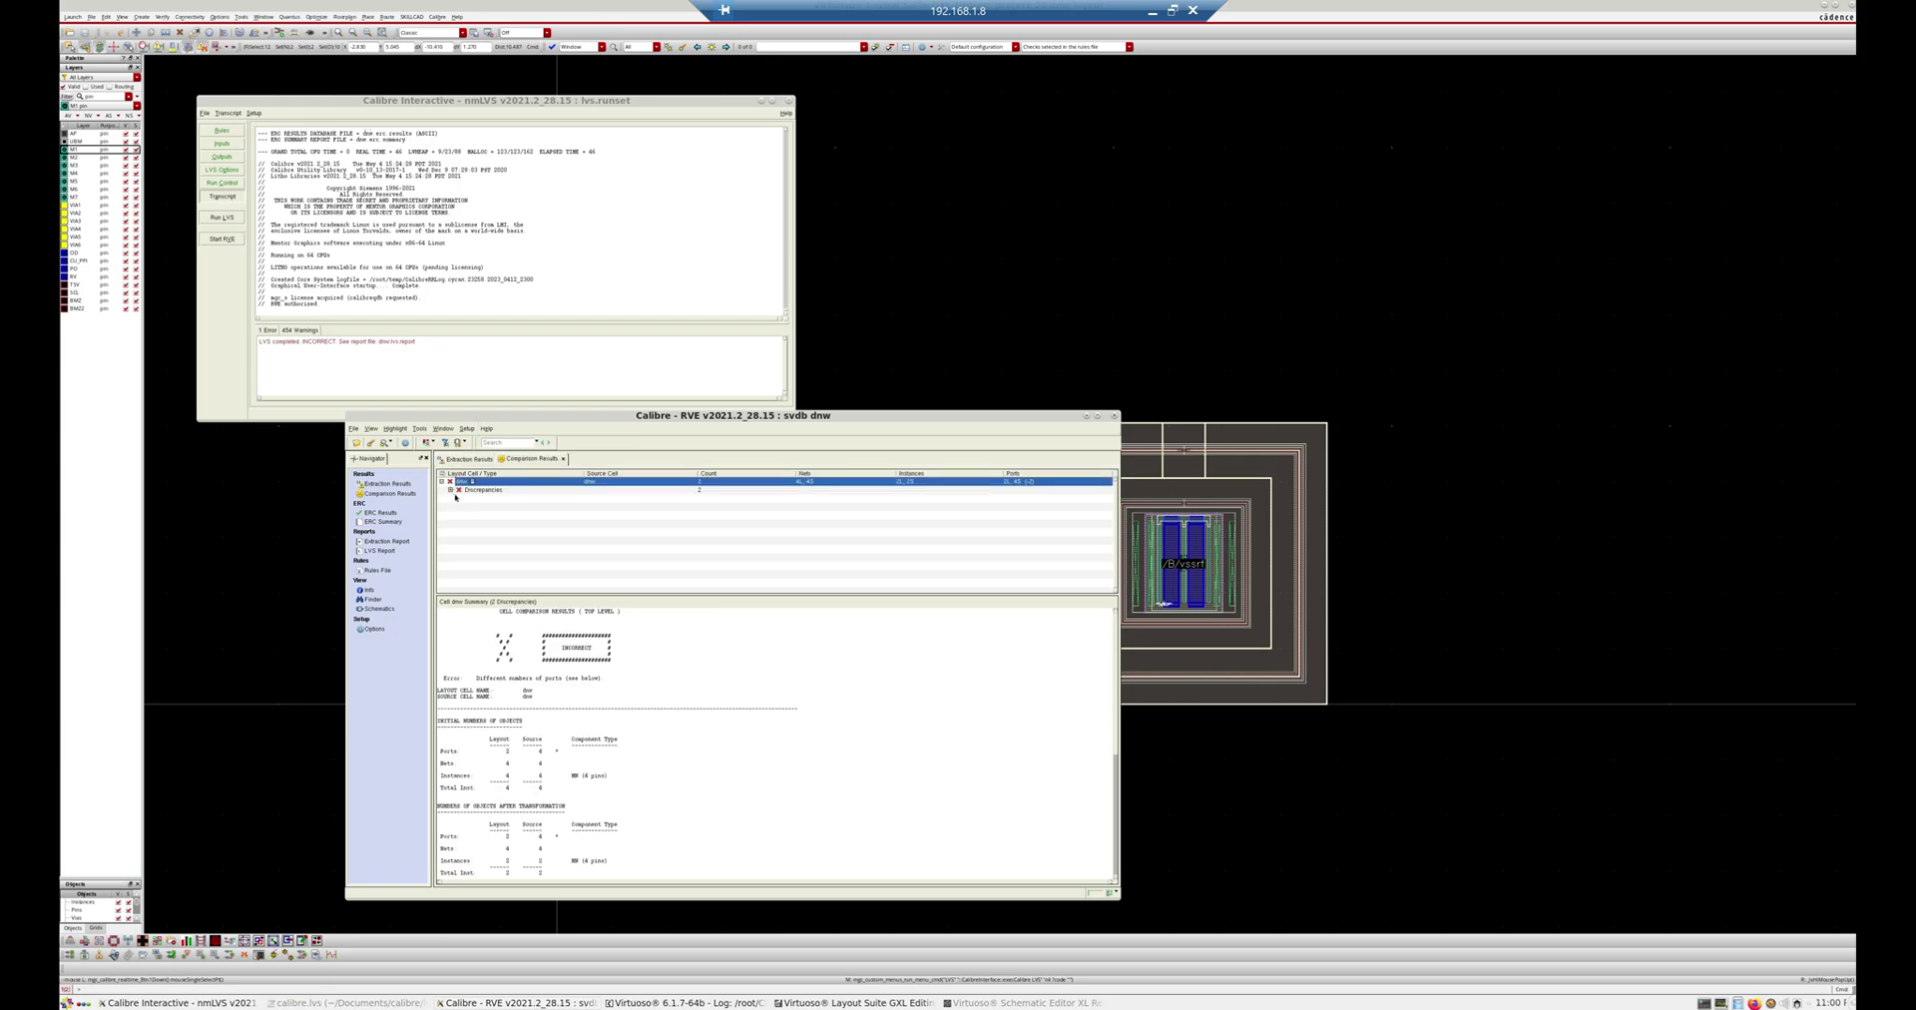
{"action": "left_click", "coordinate": [450, 489]}
{"action": "left_click", "coordinate": [461, 498]}
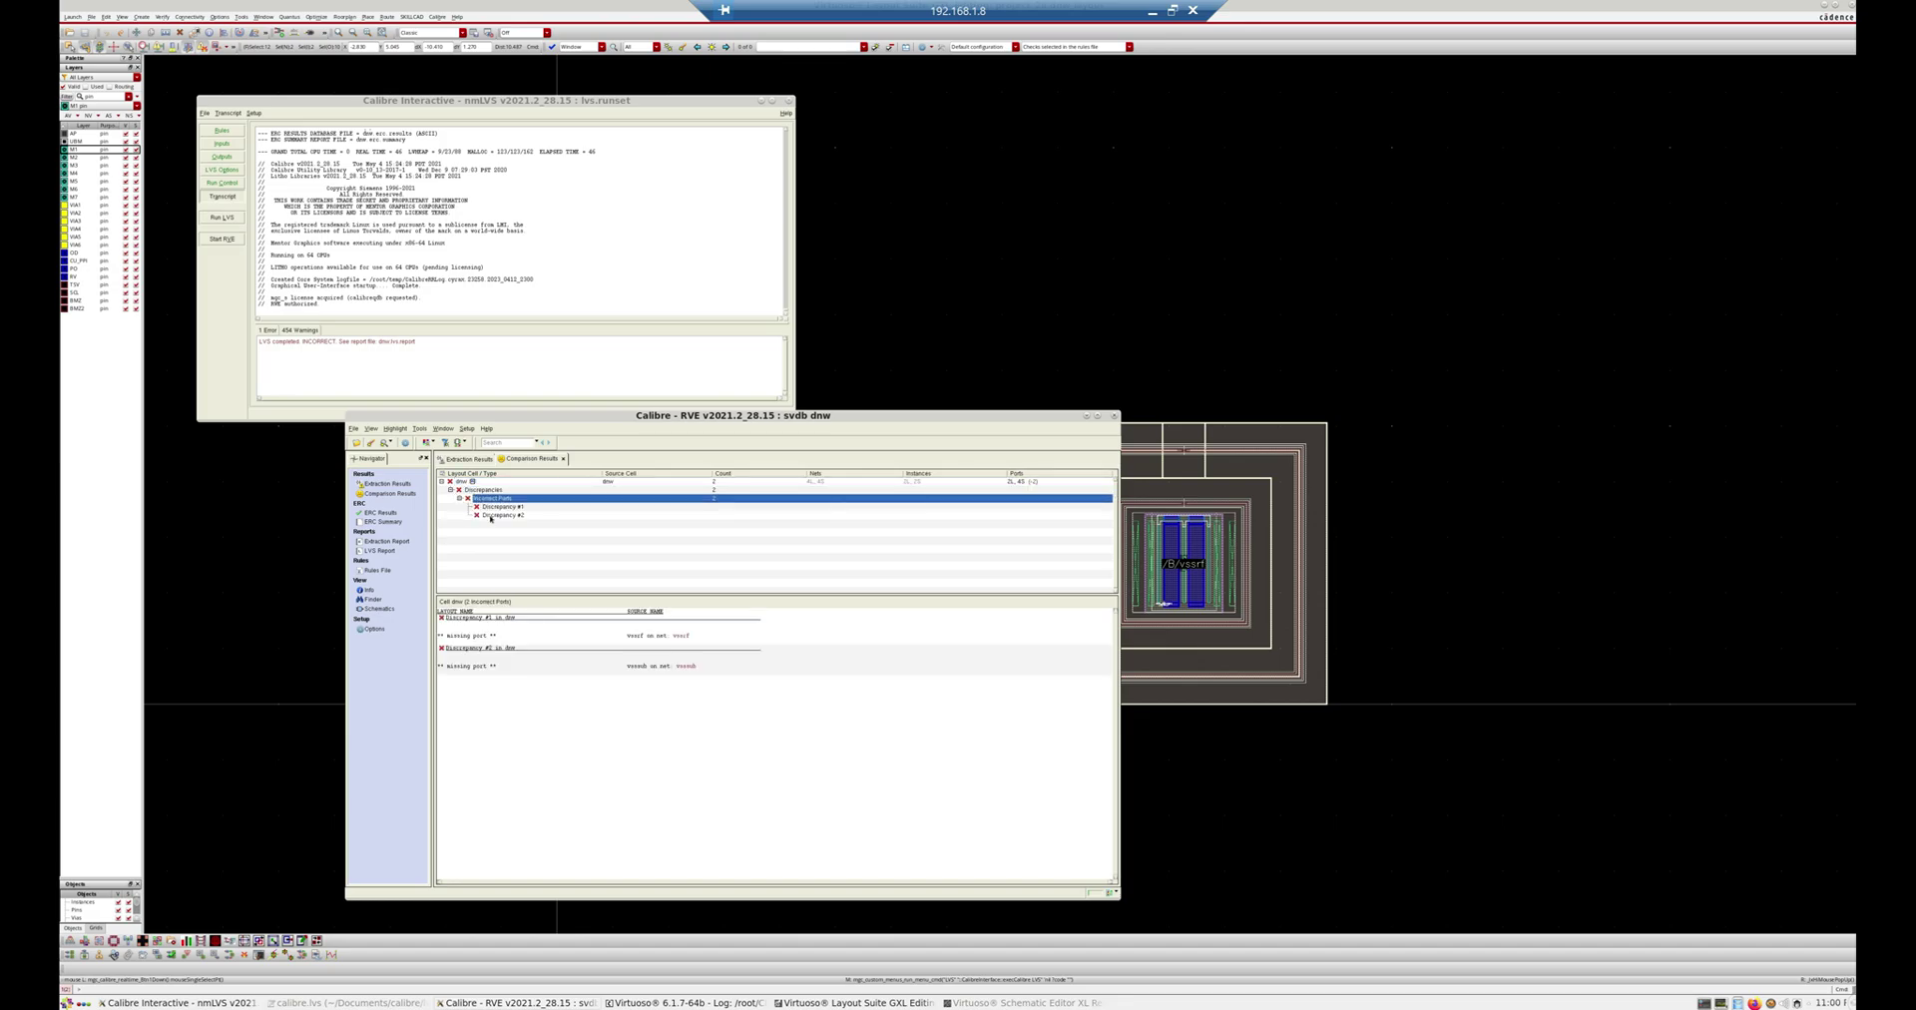
{"action": "left_click", "coordinate": [504, 507]}
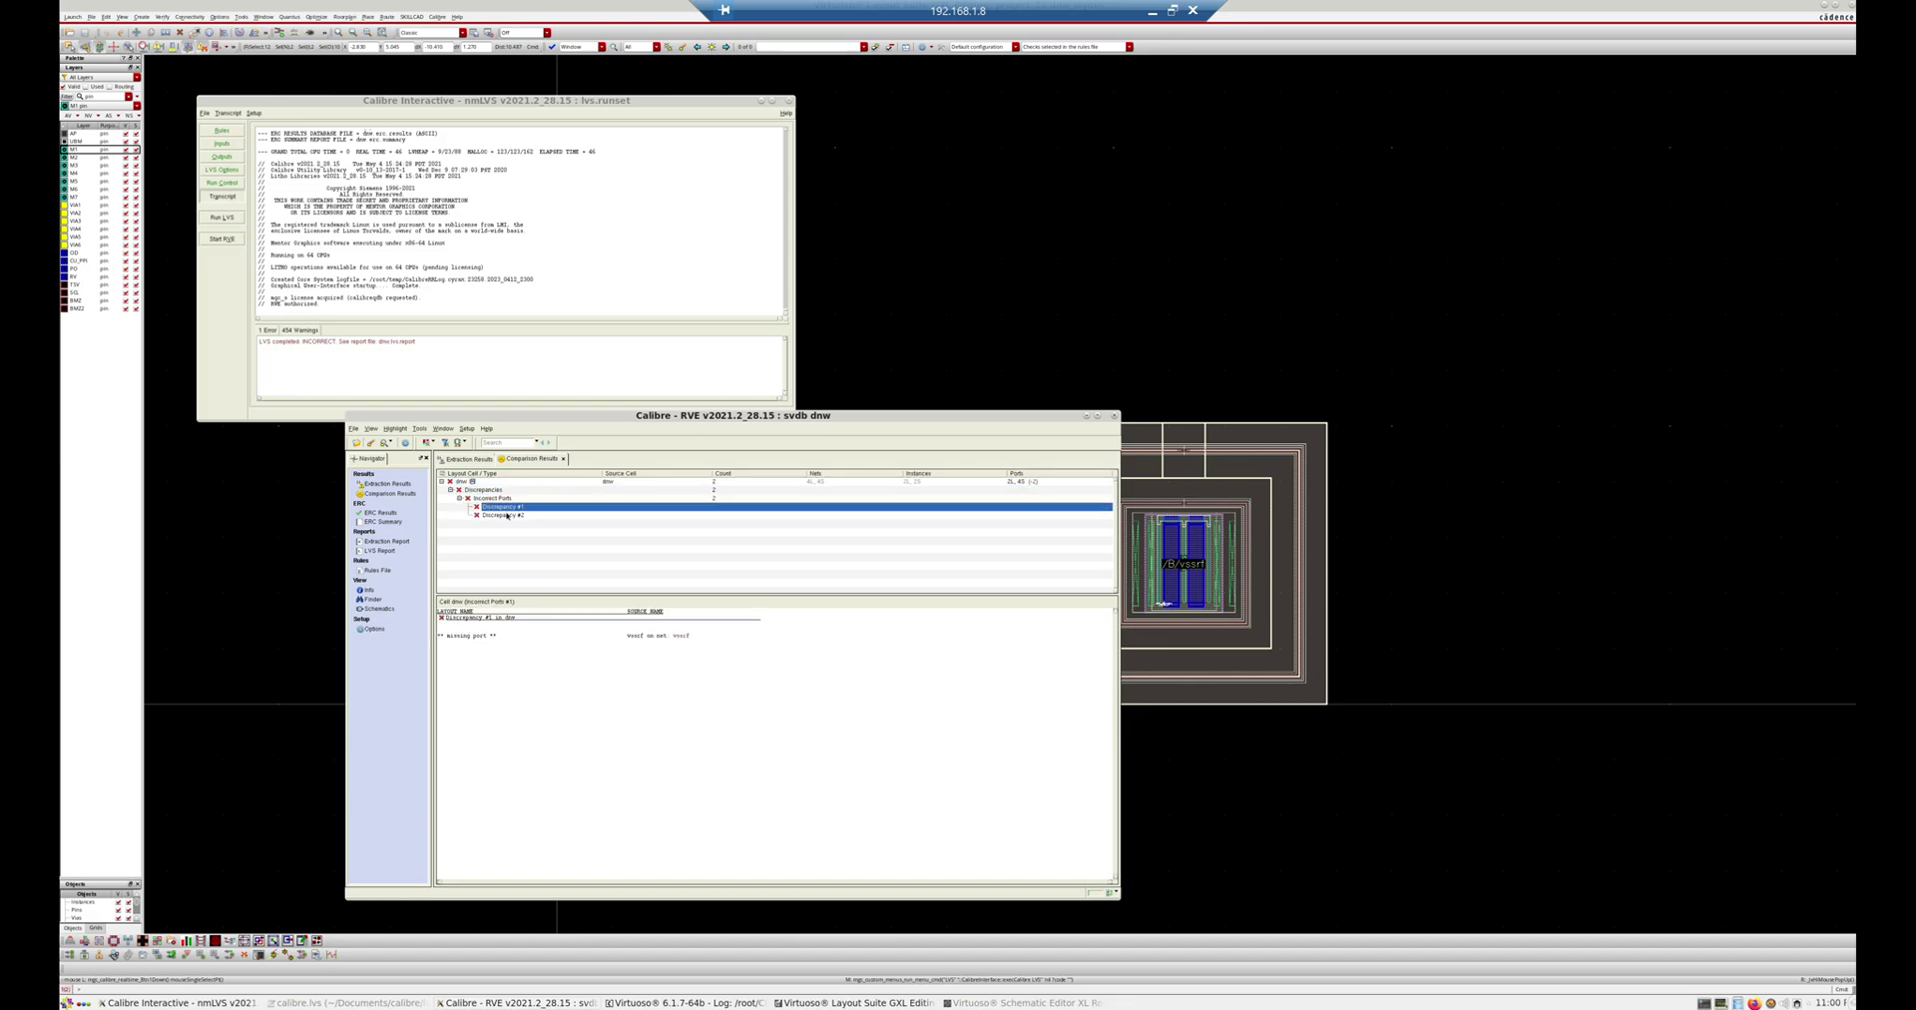
{"action": "left_click", "coordinate": [507, 515]}
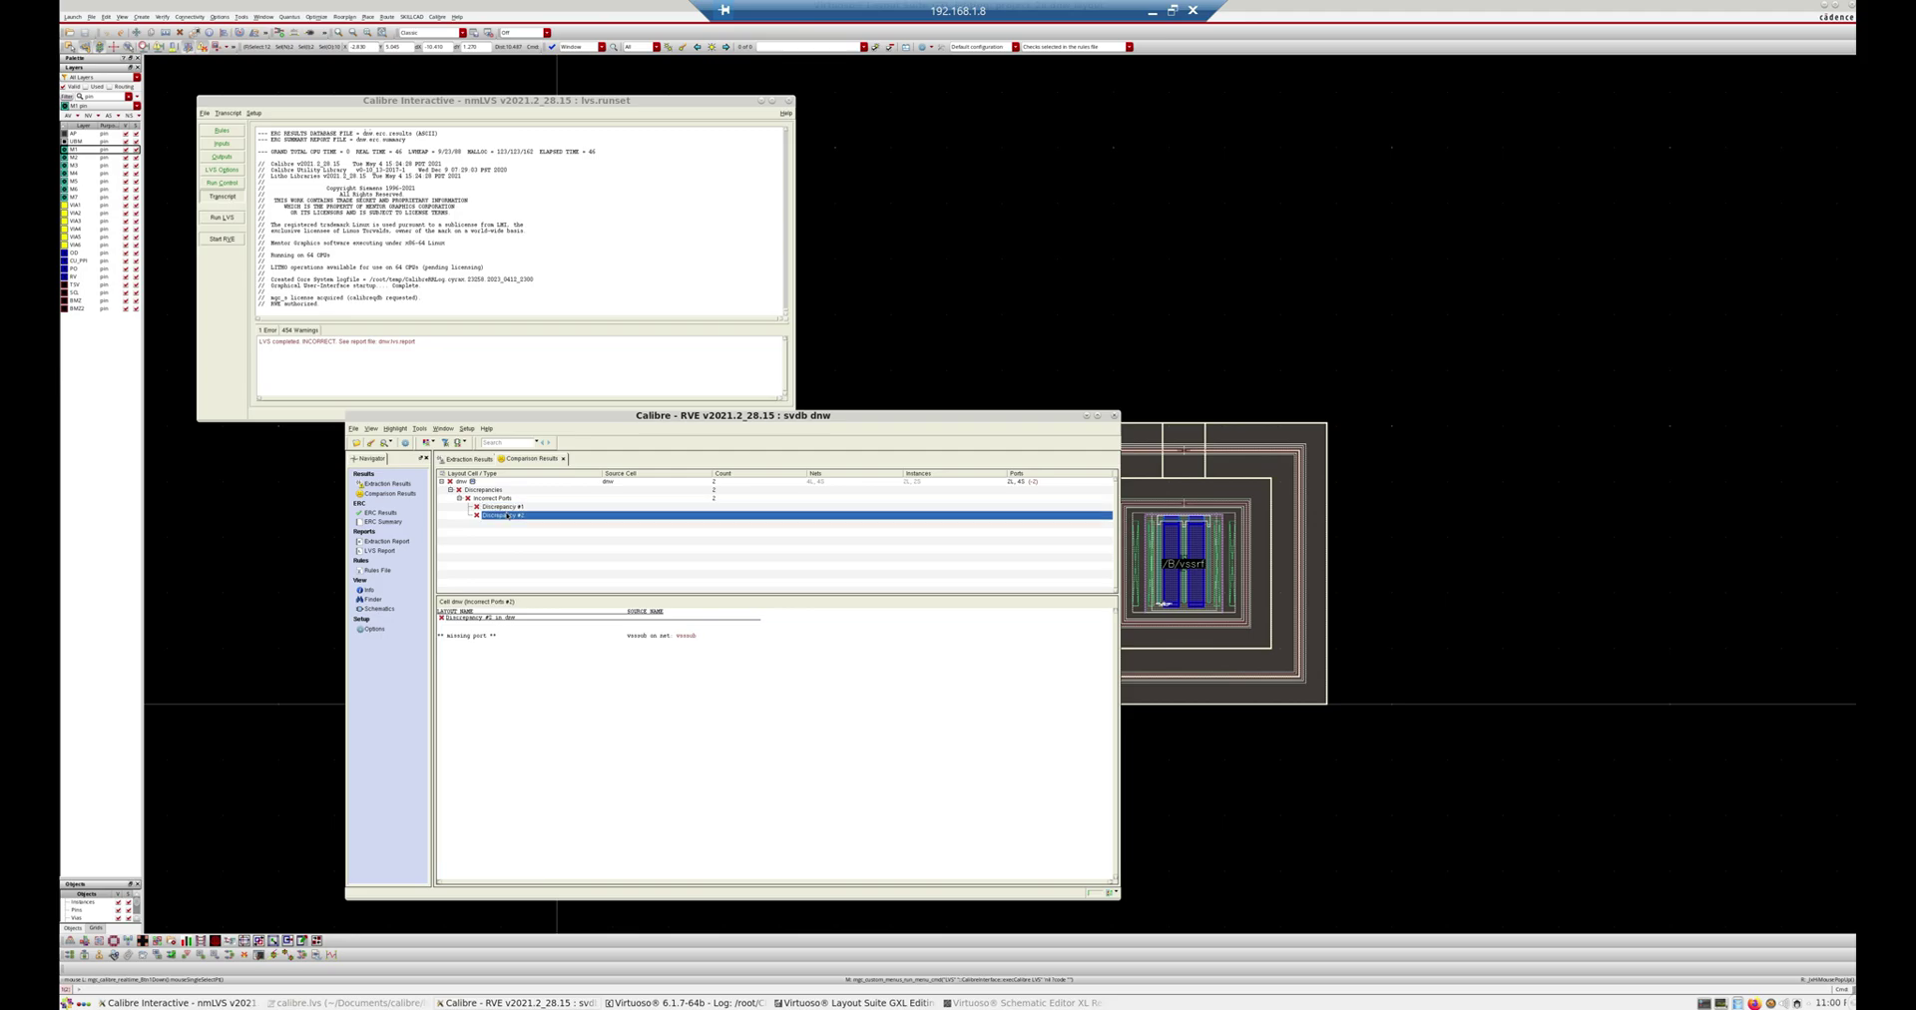
{"action": "left_click", "coordinate": [715, 640]}
{"action": "left_click", "coordinate": [495, 508]}
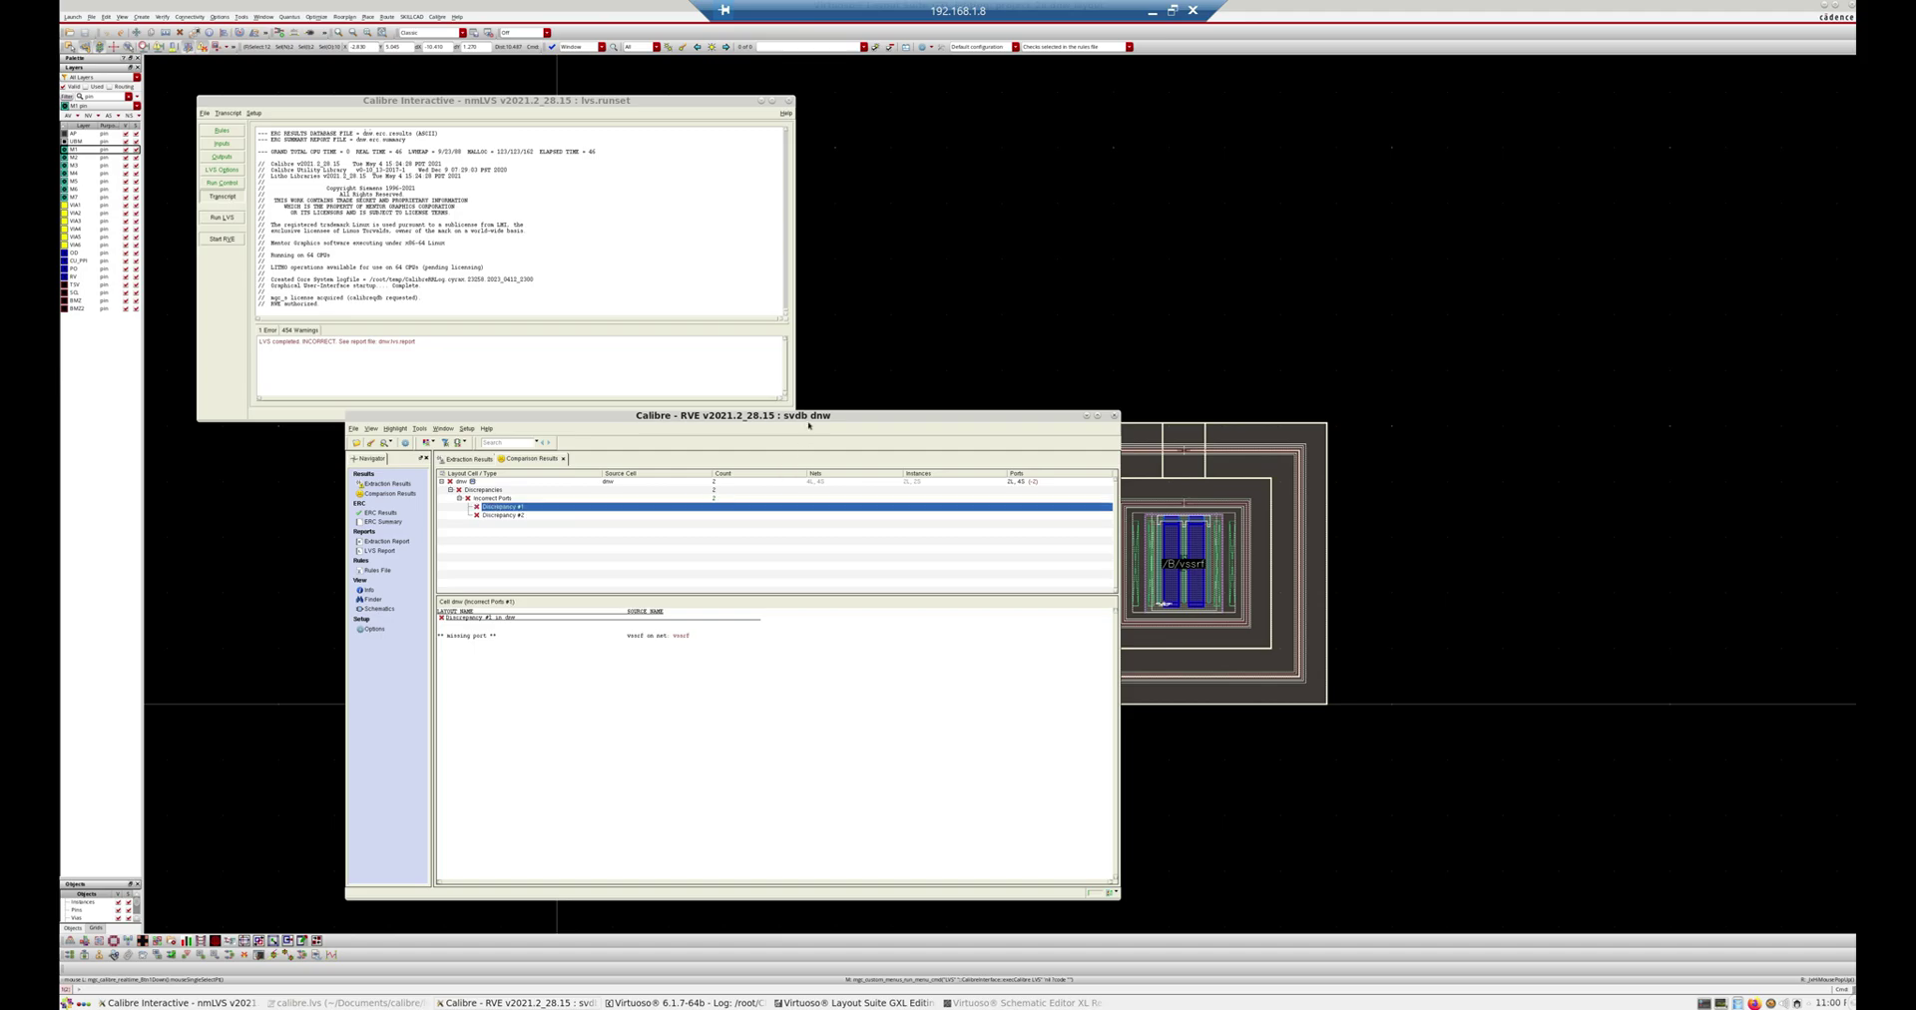
Step: Bring the layout forward and look over the two guard-ringed devices
{"action": "left_click", "coordinate": [966, 363]}
{"action": "left_click", "coordinate": [1085, 653]}
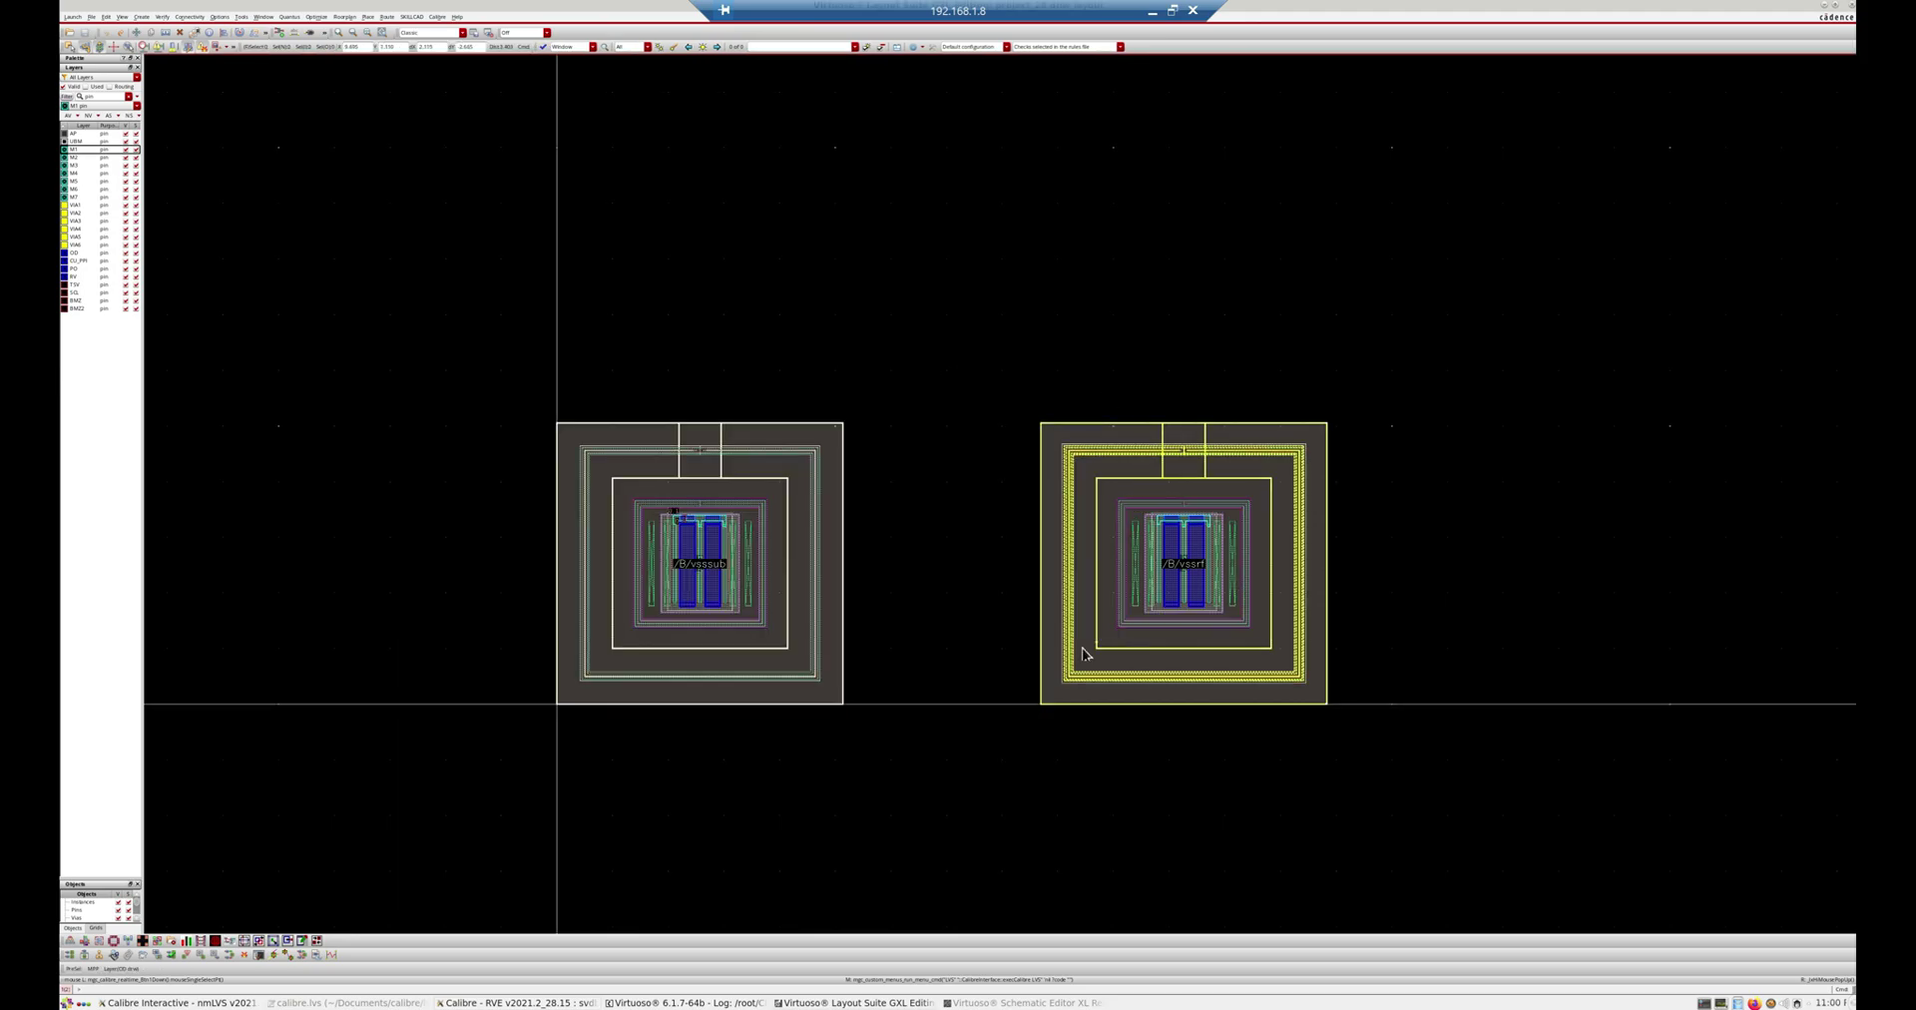
{"action": "left_click", "coordinate": [1402, 727]}
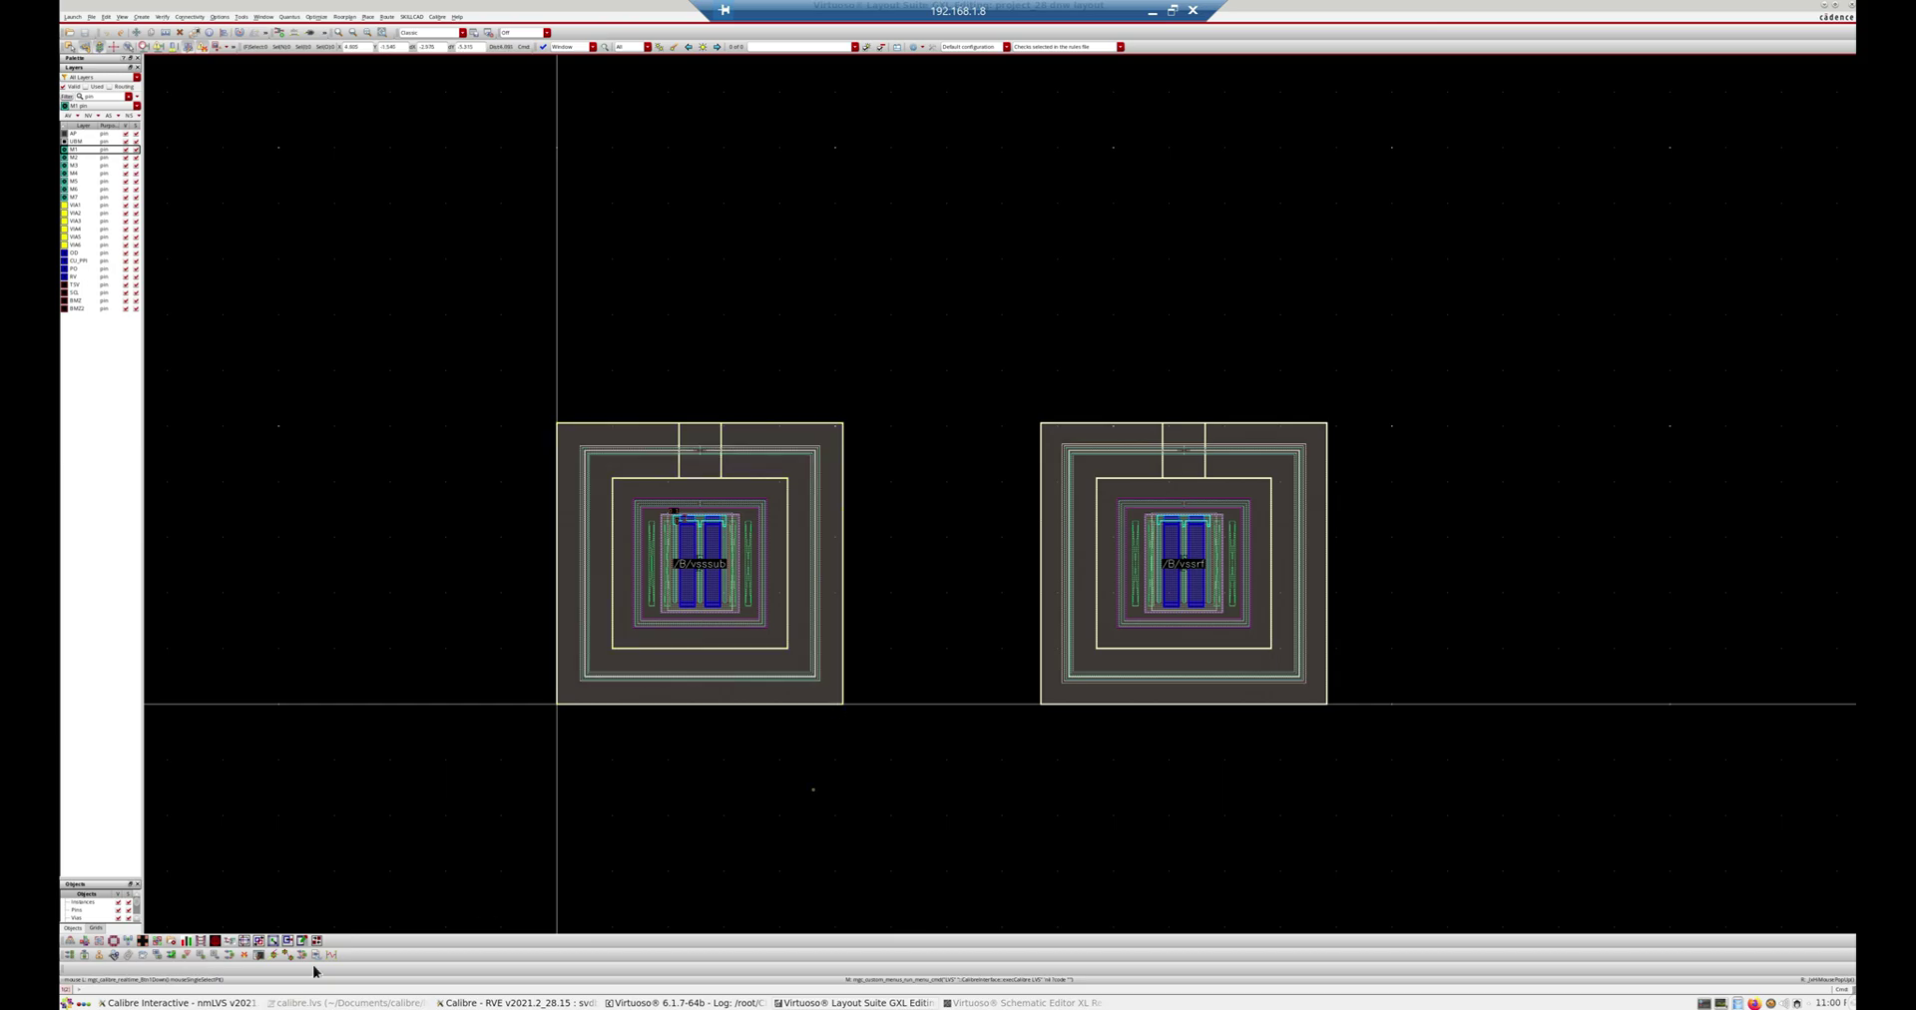
Step: Open the calibre.lvs rule file and examine the commented extract_dnwdio and extract_pnwdio switch lines
{"action": "left_click", "coordinate": [351, 1003]}
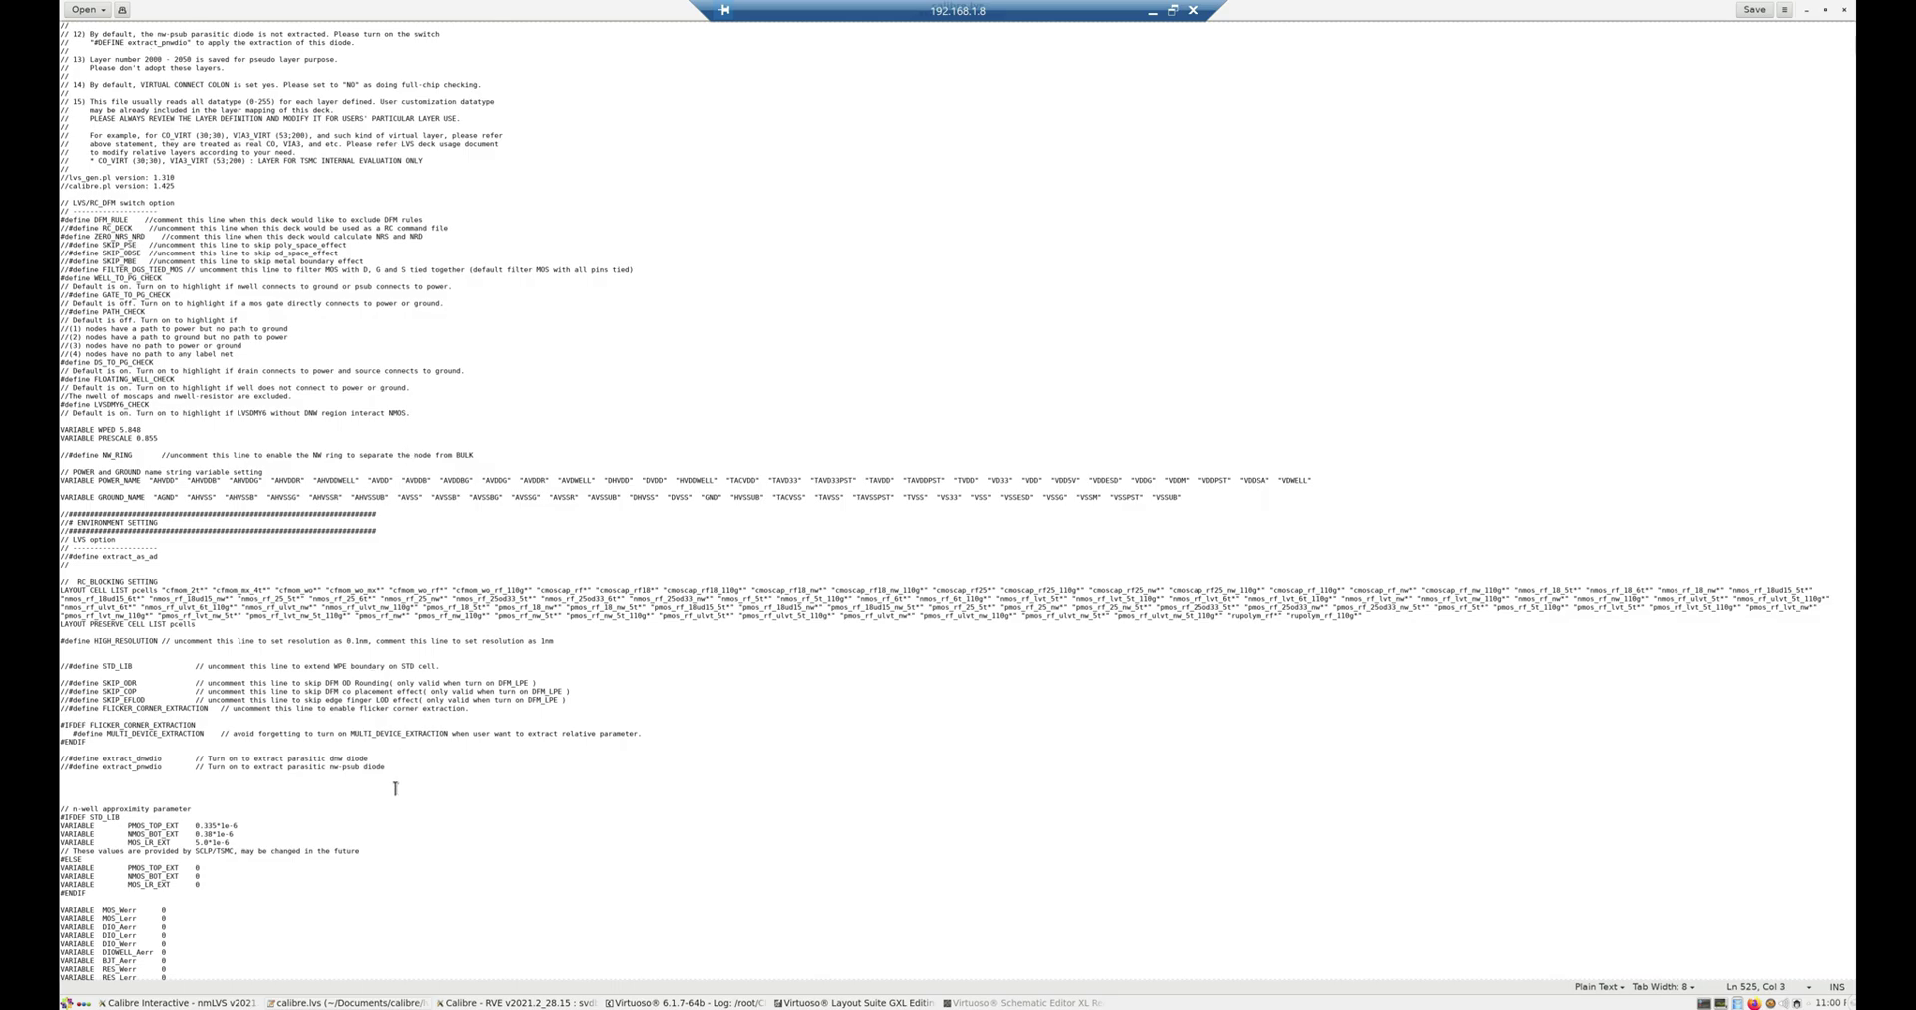
{"action": "left_click_drag", "start_coordinate": [392, 768], "coordinate": [228, 761]}
{"action": "left_click_drag", "start_coordinate": [98, 760], "coordinate": [63, 763]}
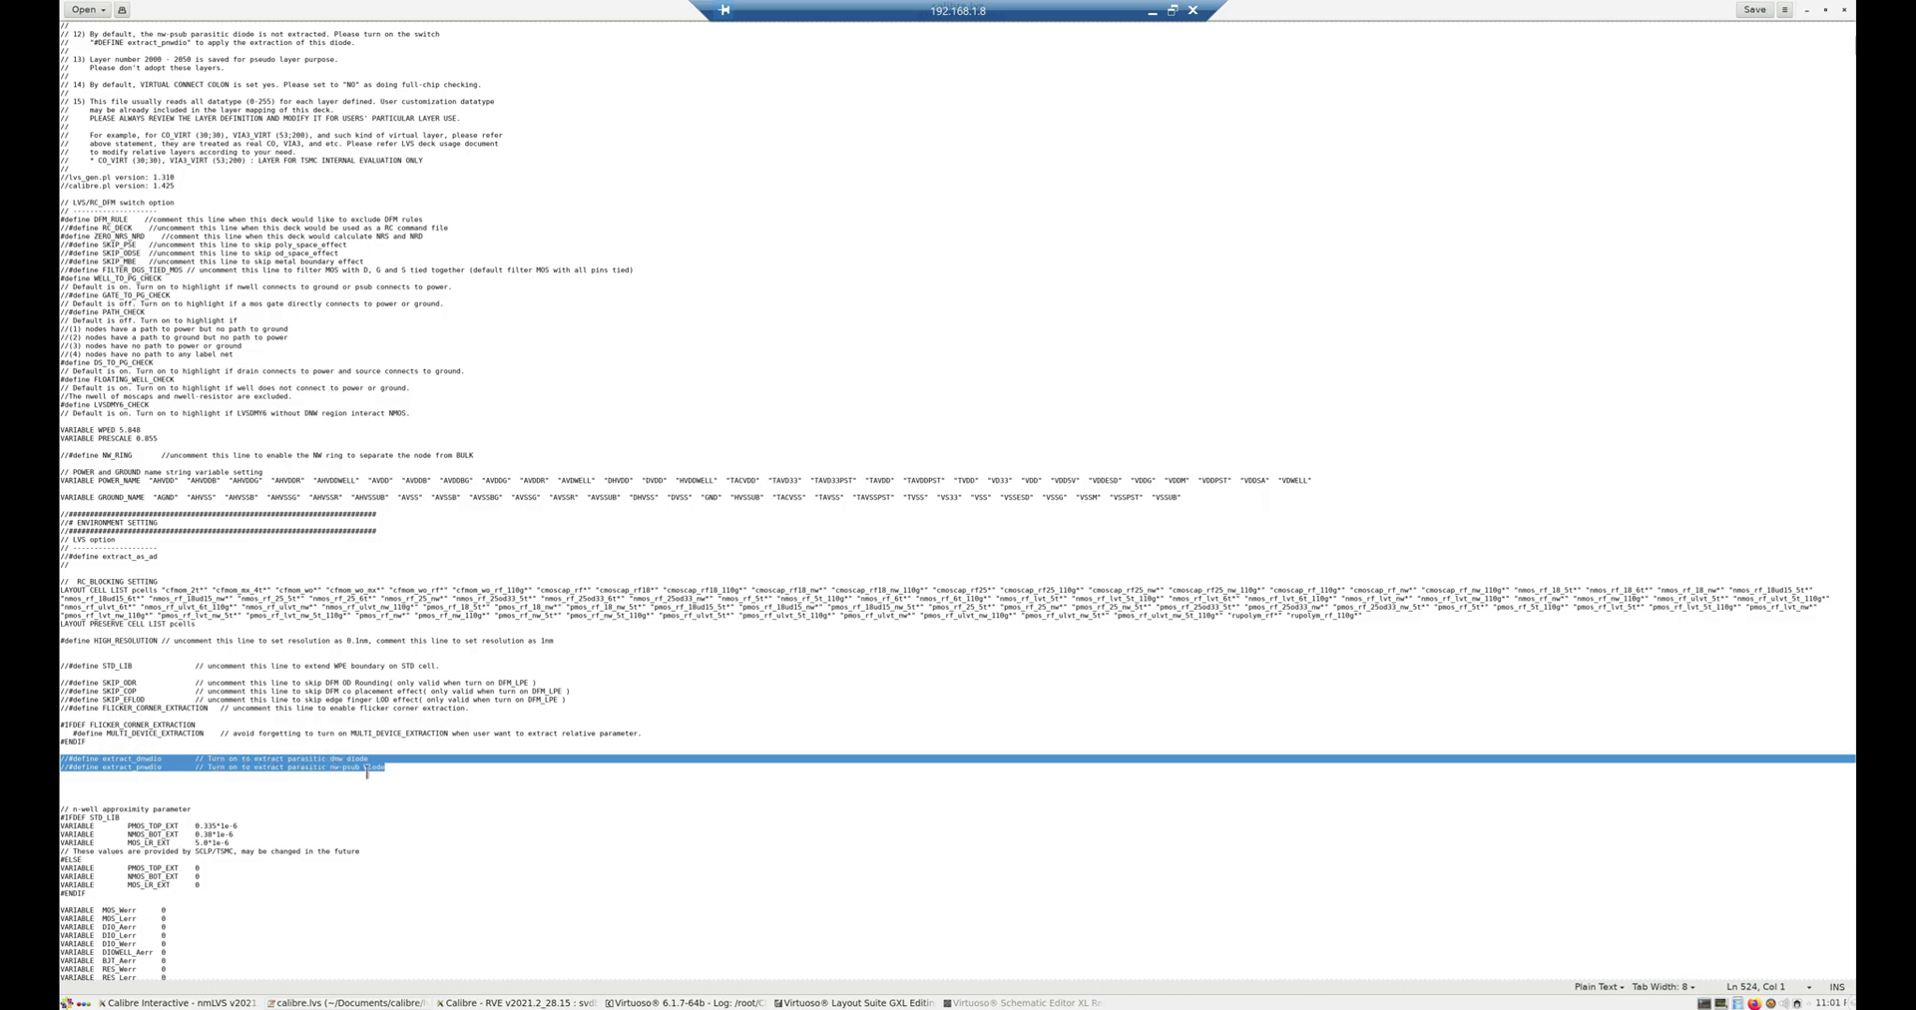
{"action": "left_click", "coordinate": [225, 761]}
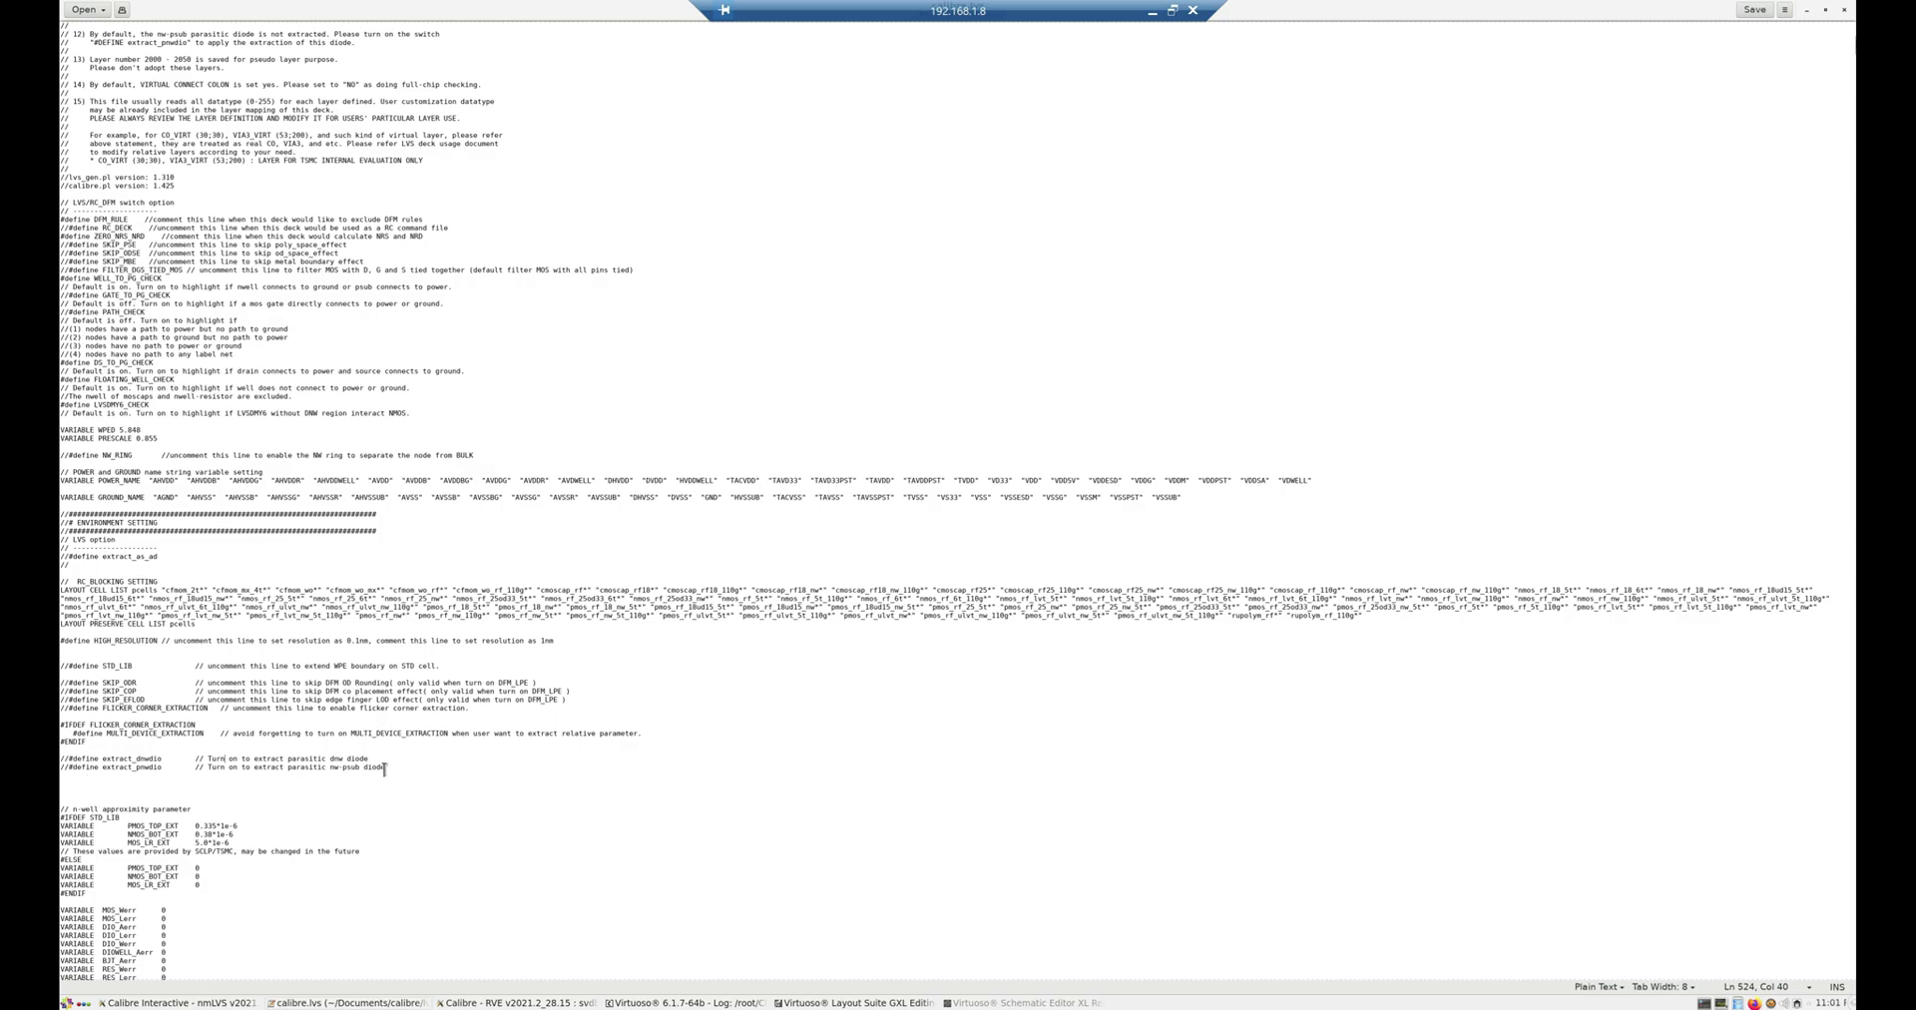
{"action": "left_click_drag", "start_coordinate": [384, 766], "coordinate": [63, 760]}
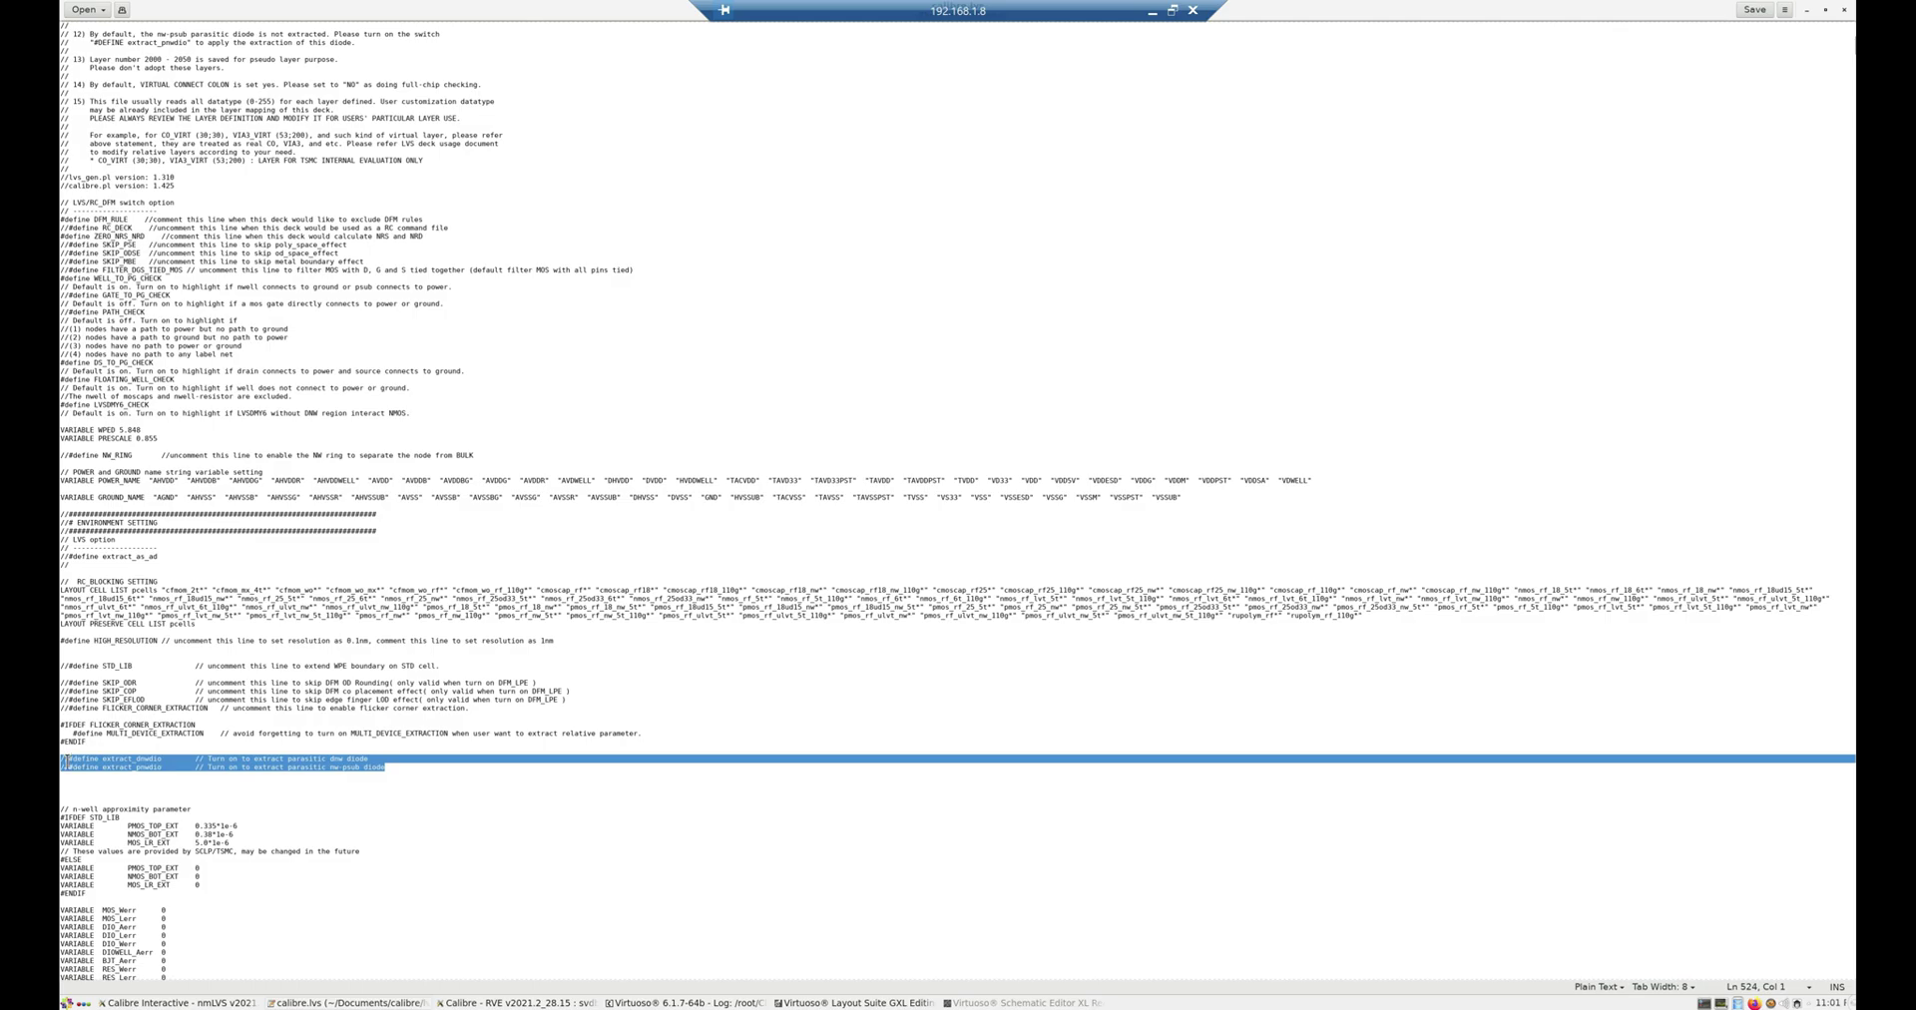
Step: Uncomment the extract_dnwdio and extract_pnwdio define lines in calibre.lvs and save the file
{"action": "left_click", "coordinate": [73, 760]}
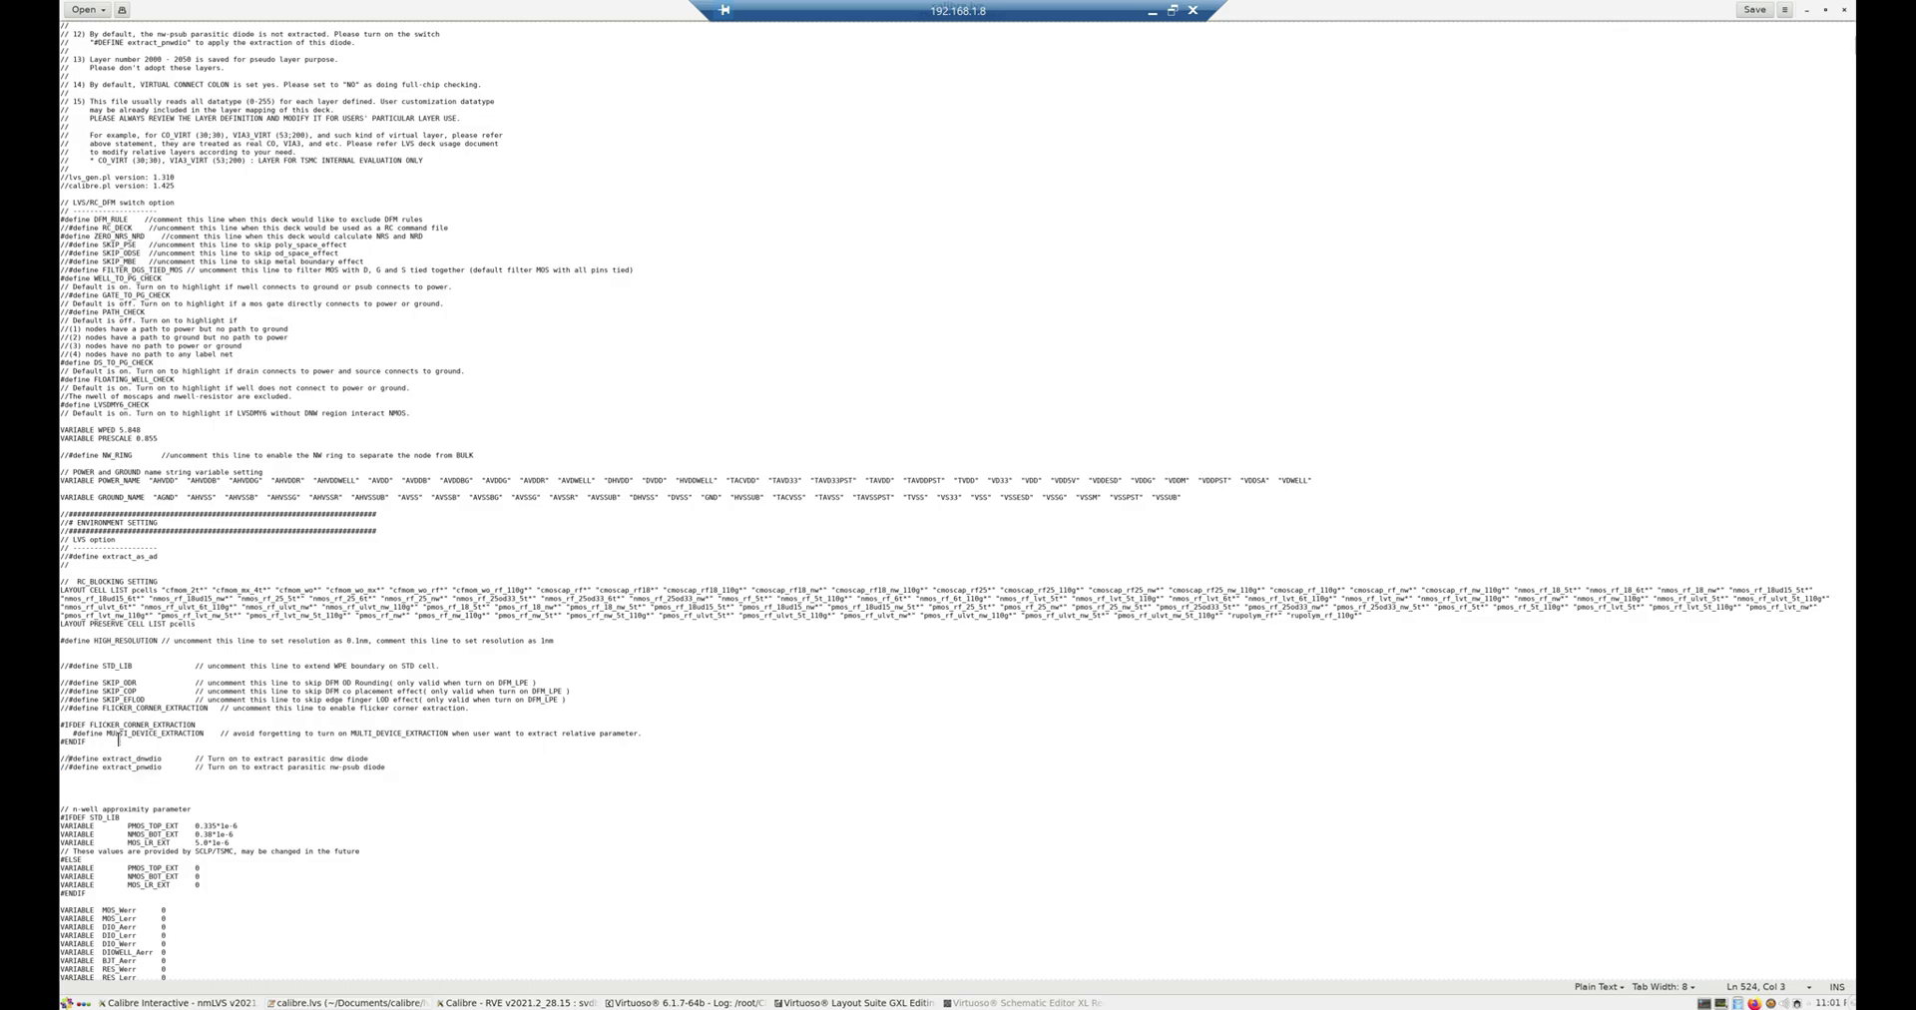
{"action": "key", "text": "BackSpace"}
{"action": "key", "text": "BackSpace"}
{"action": "key", "text": "BackSpace"}
{"action": "key", "text": "BackSpace"}
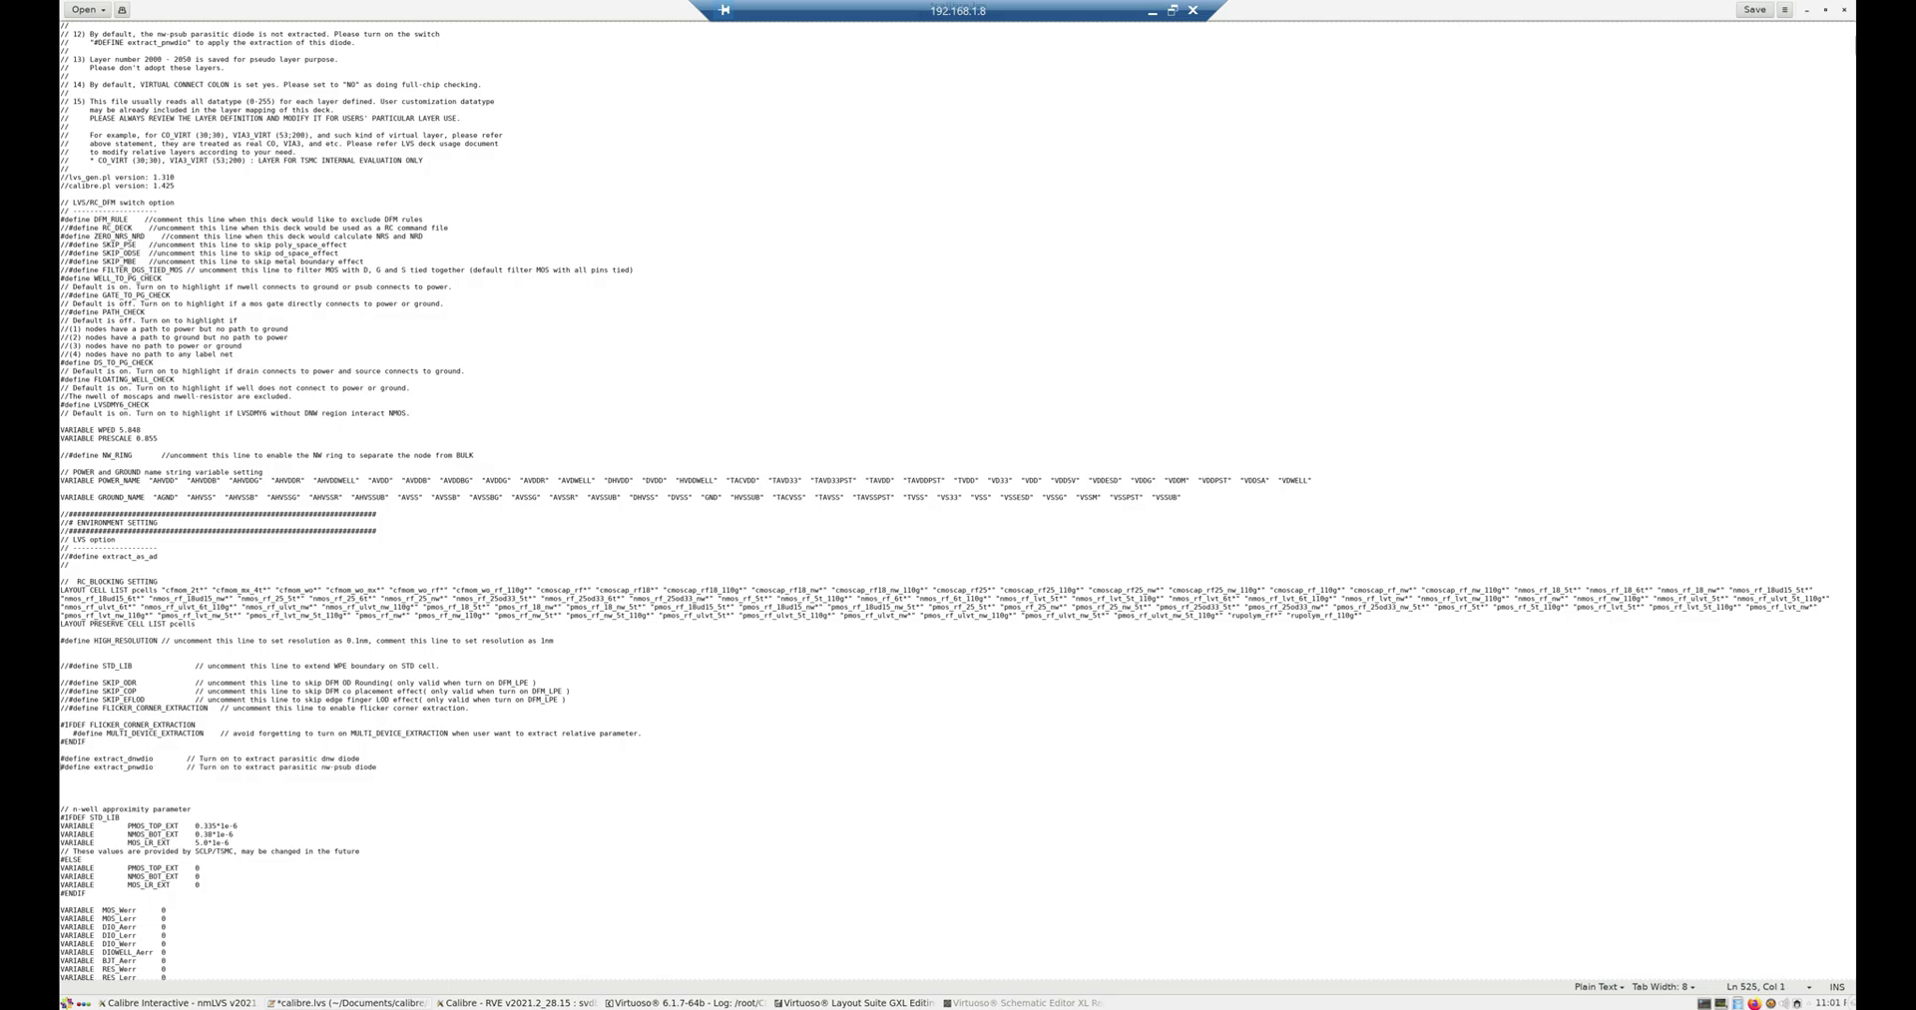
{"action": "left_click", "coordinate": [1754, 12]}
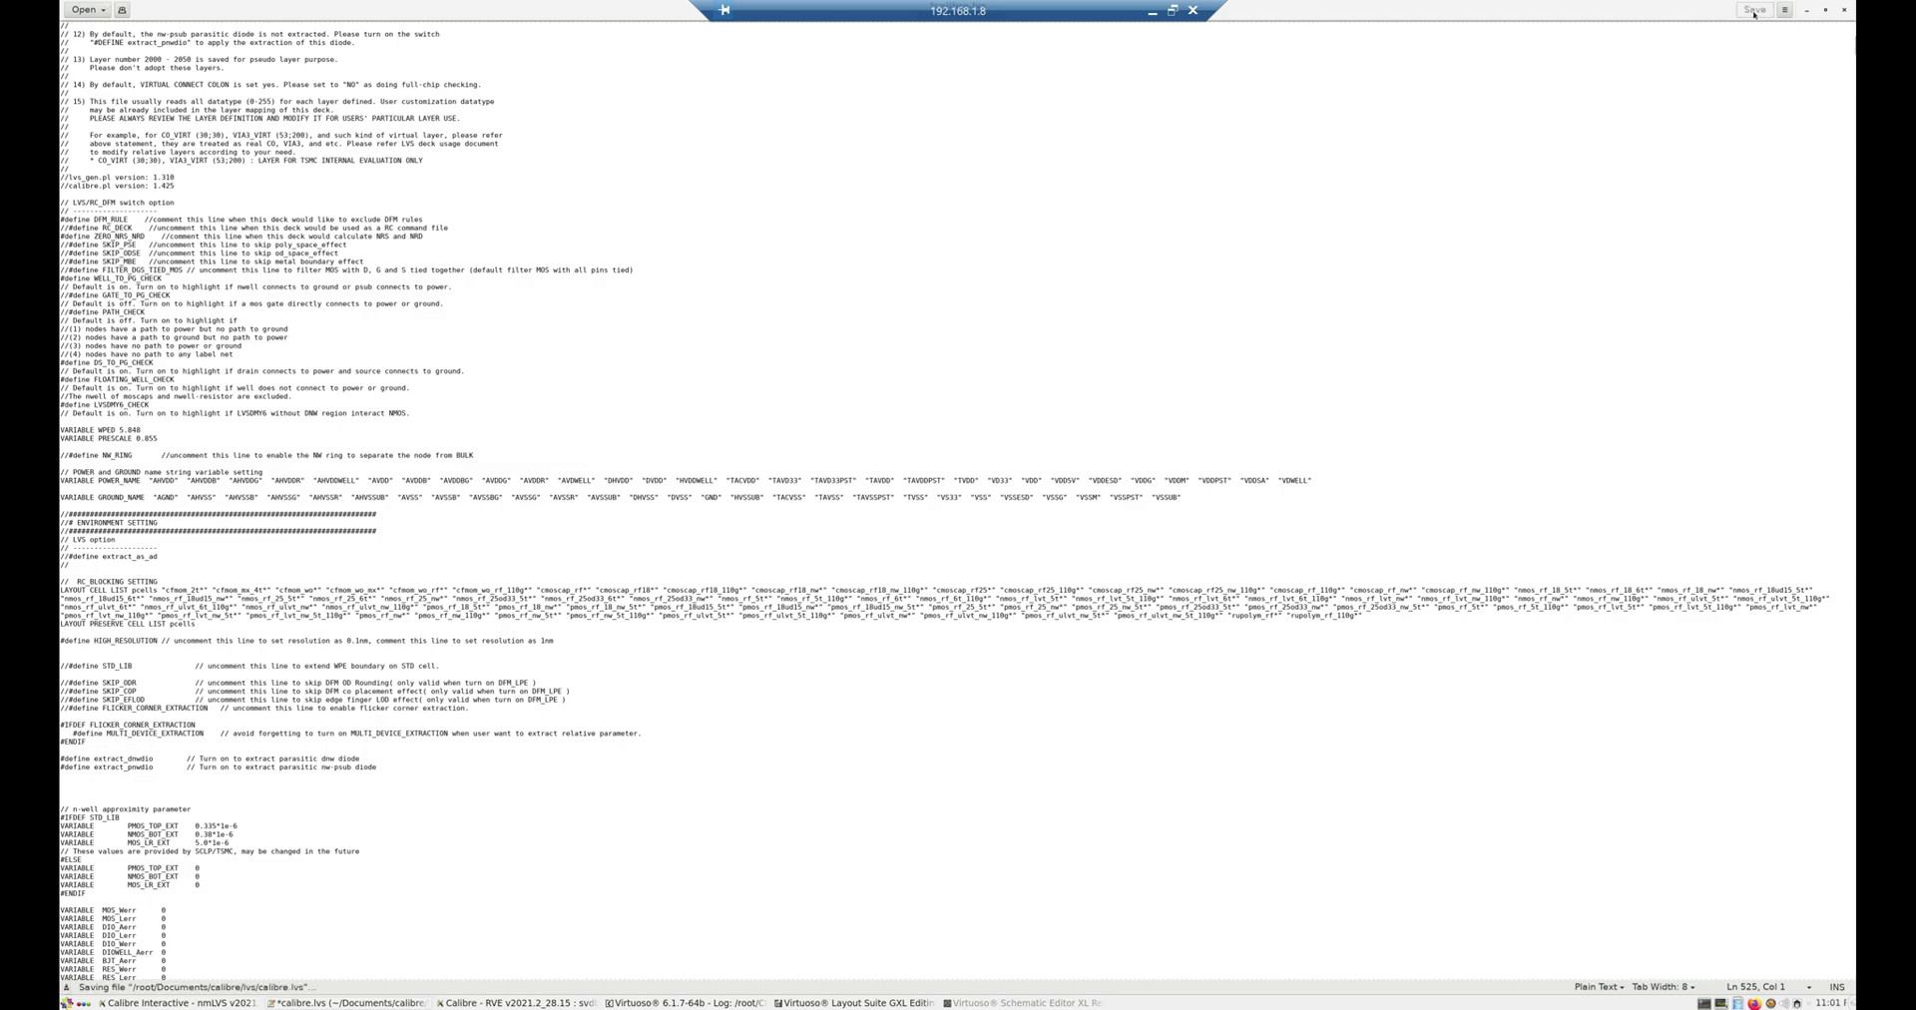
Step: Return to Calibre Interactive nmLVS and rerun LVS with the edited rule file
{"action": "left_click", "coordinate": [1807, 10]}
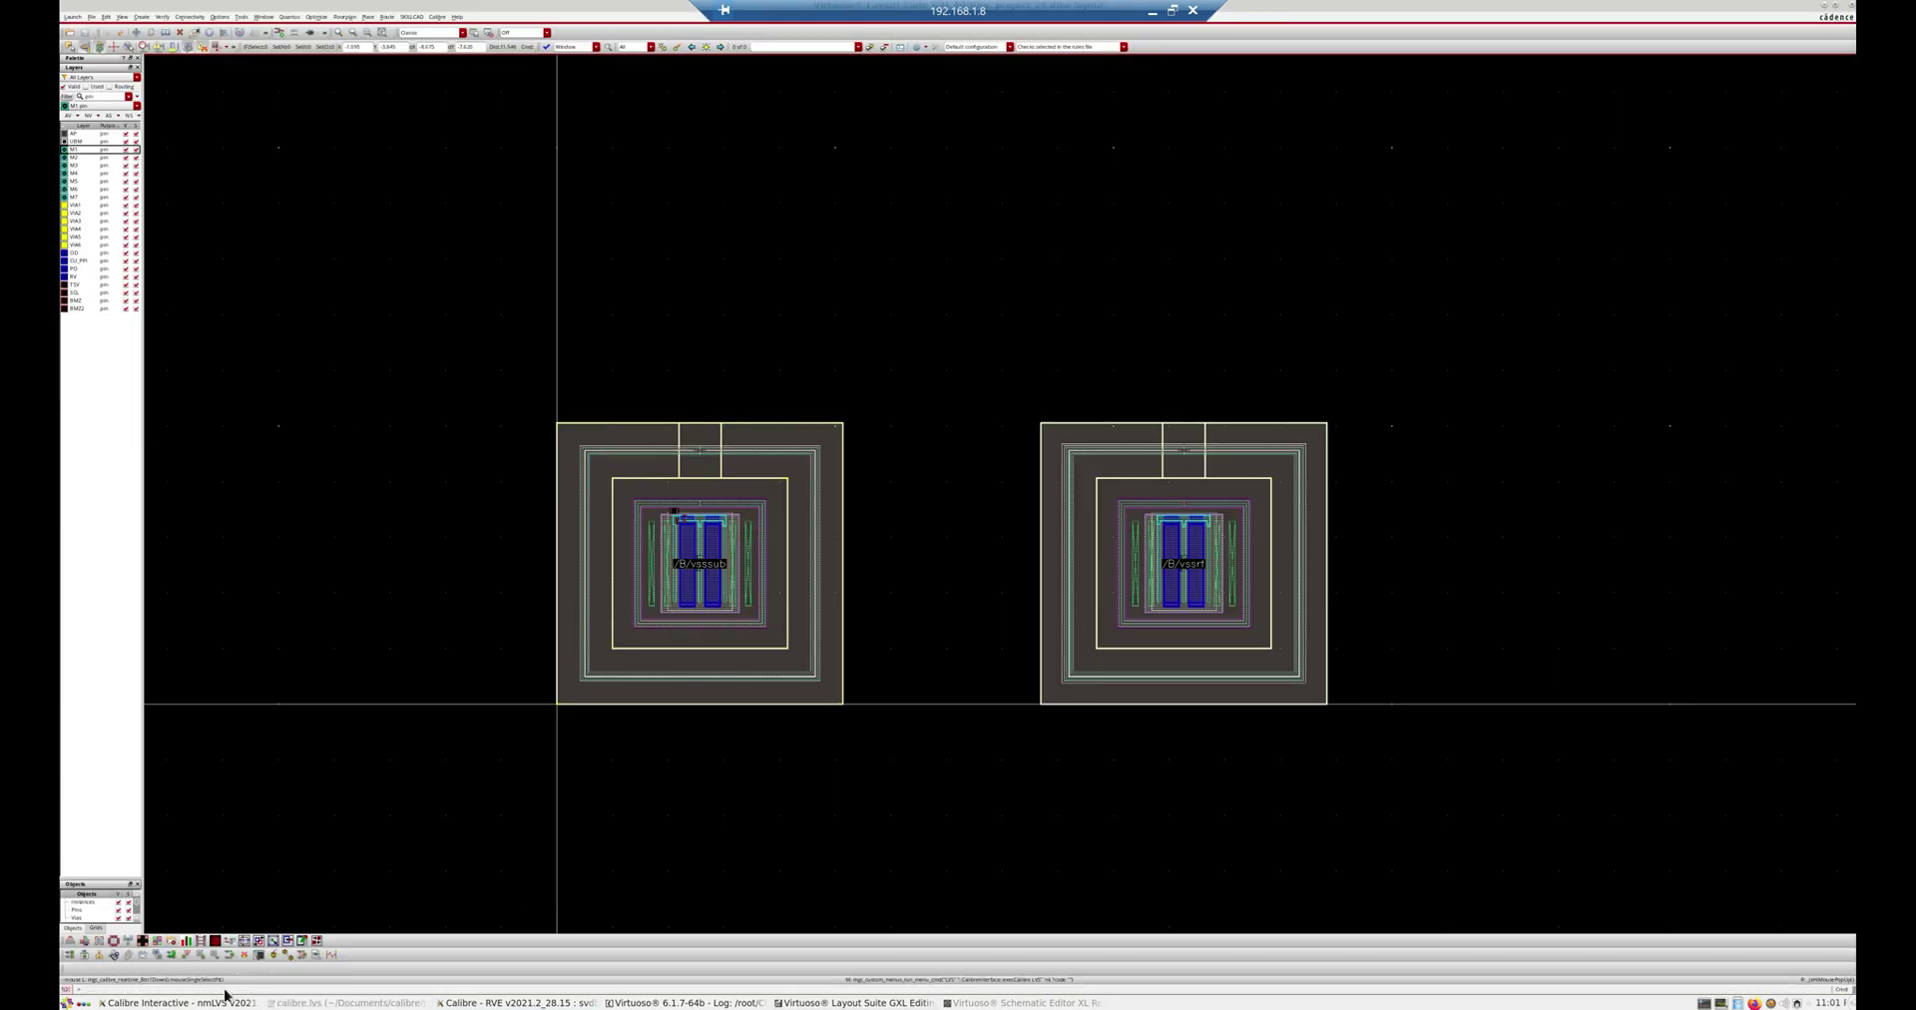
{"action": "left_click", "coordinate": [175, 1002]}
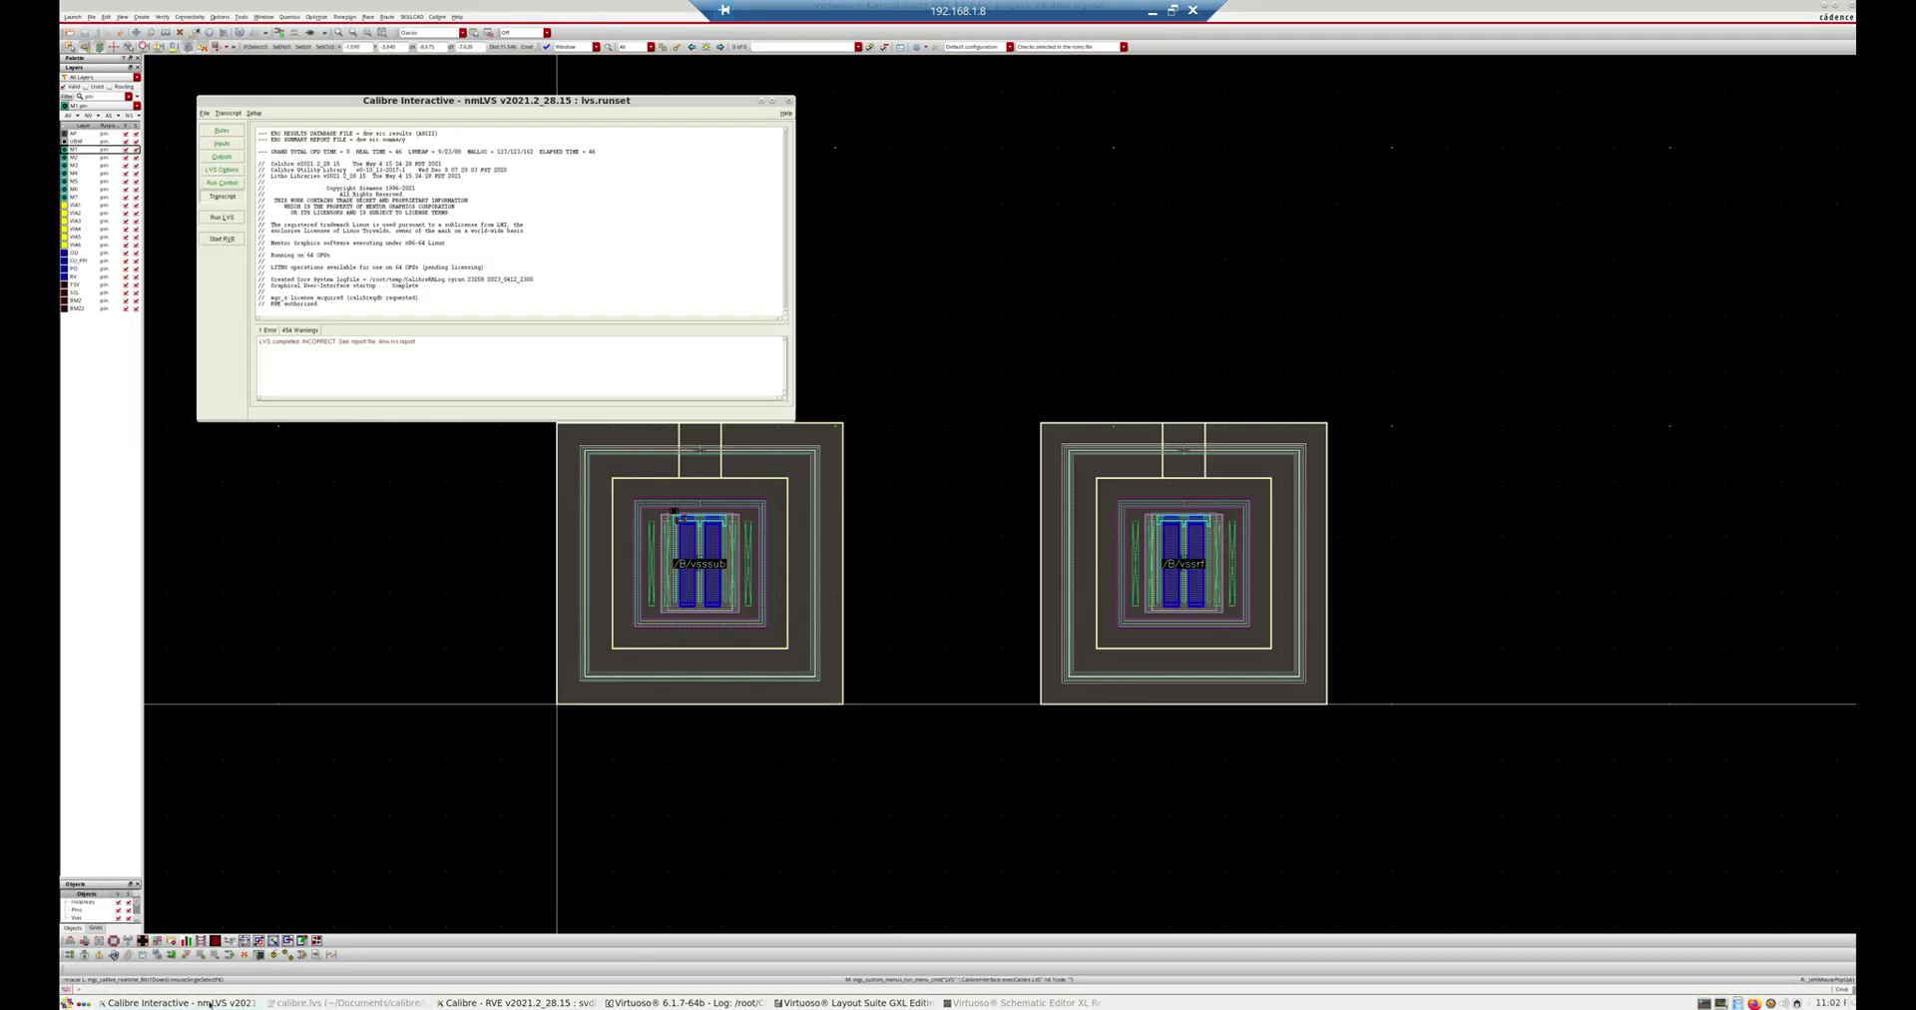
{"action": "left_click", "coordinate": [225, 222]}
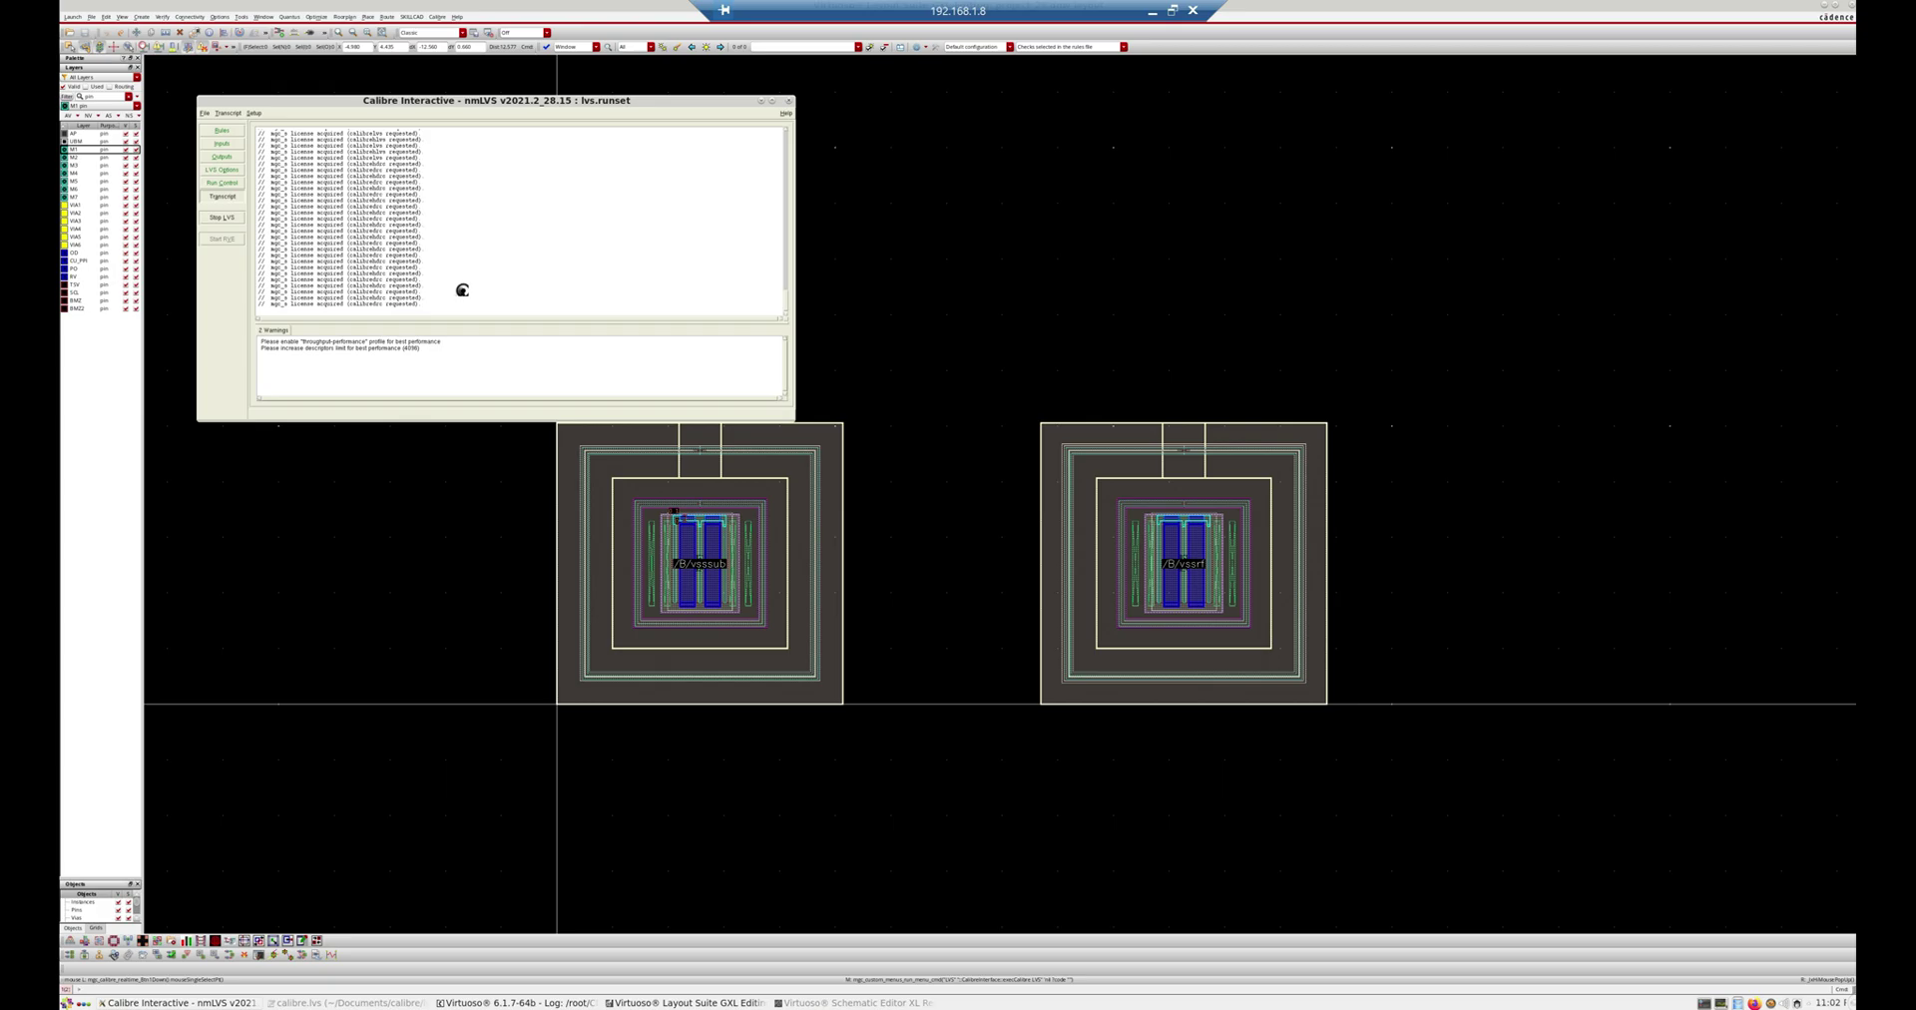
Step: Expand the new comparison results for cell dnw and examine the incorrect nets, ports and instances
{"action": "left_click", "coordinate": [551, 461]}
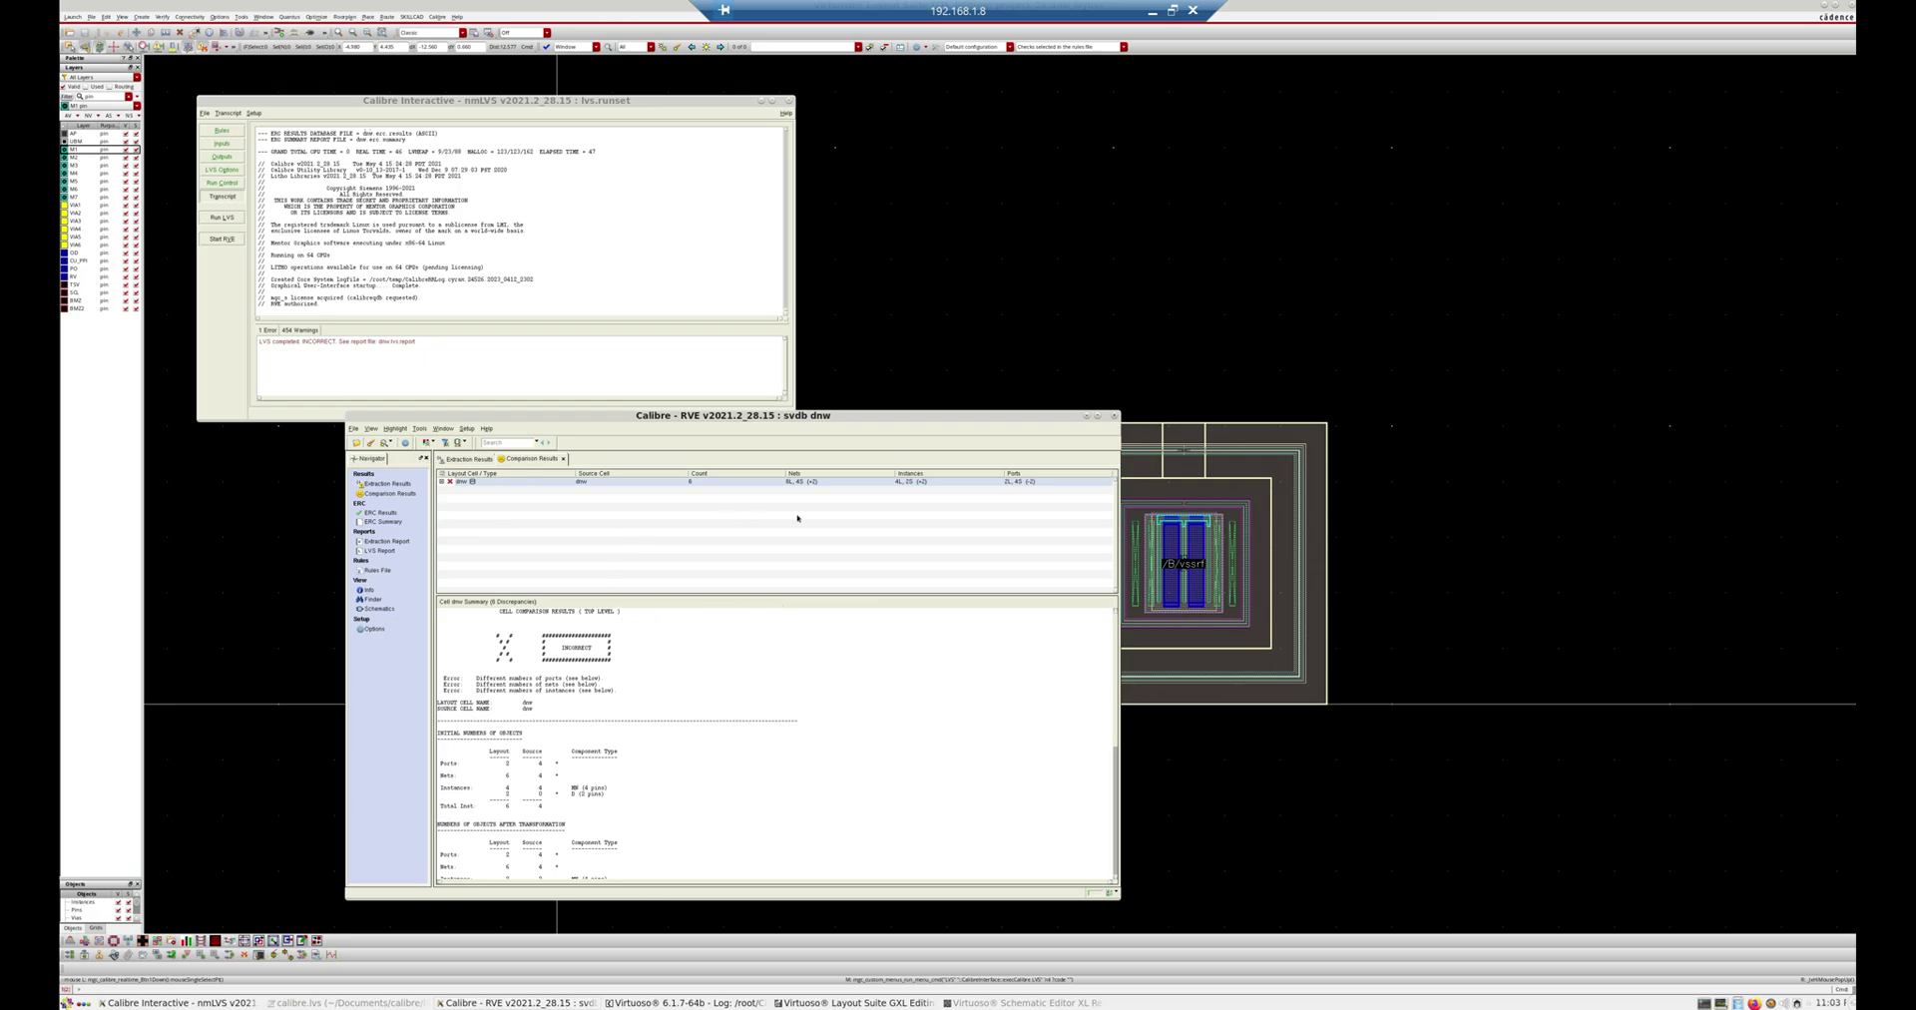
{"action": "double_click", "coordinate": [451, 484]}
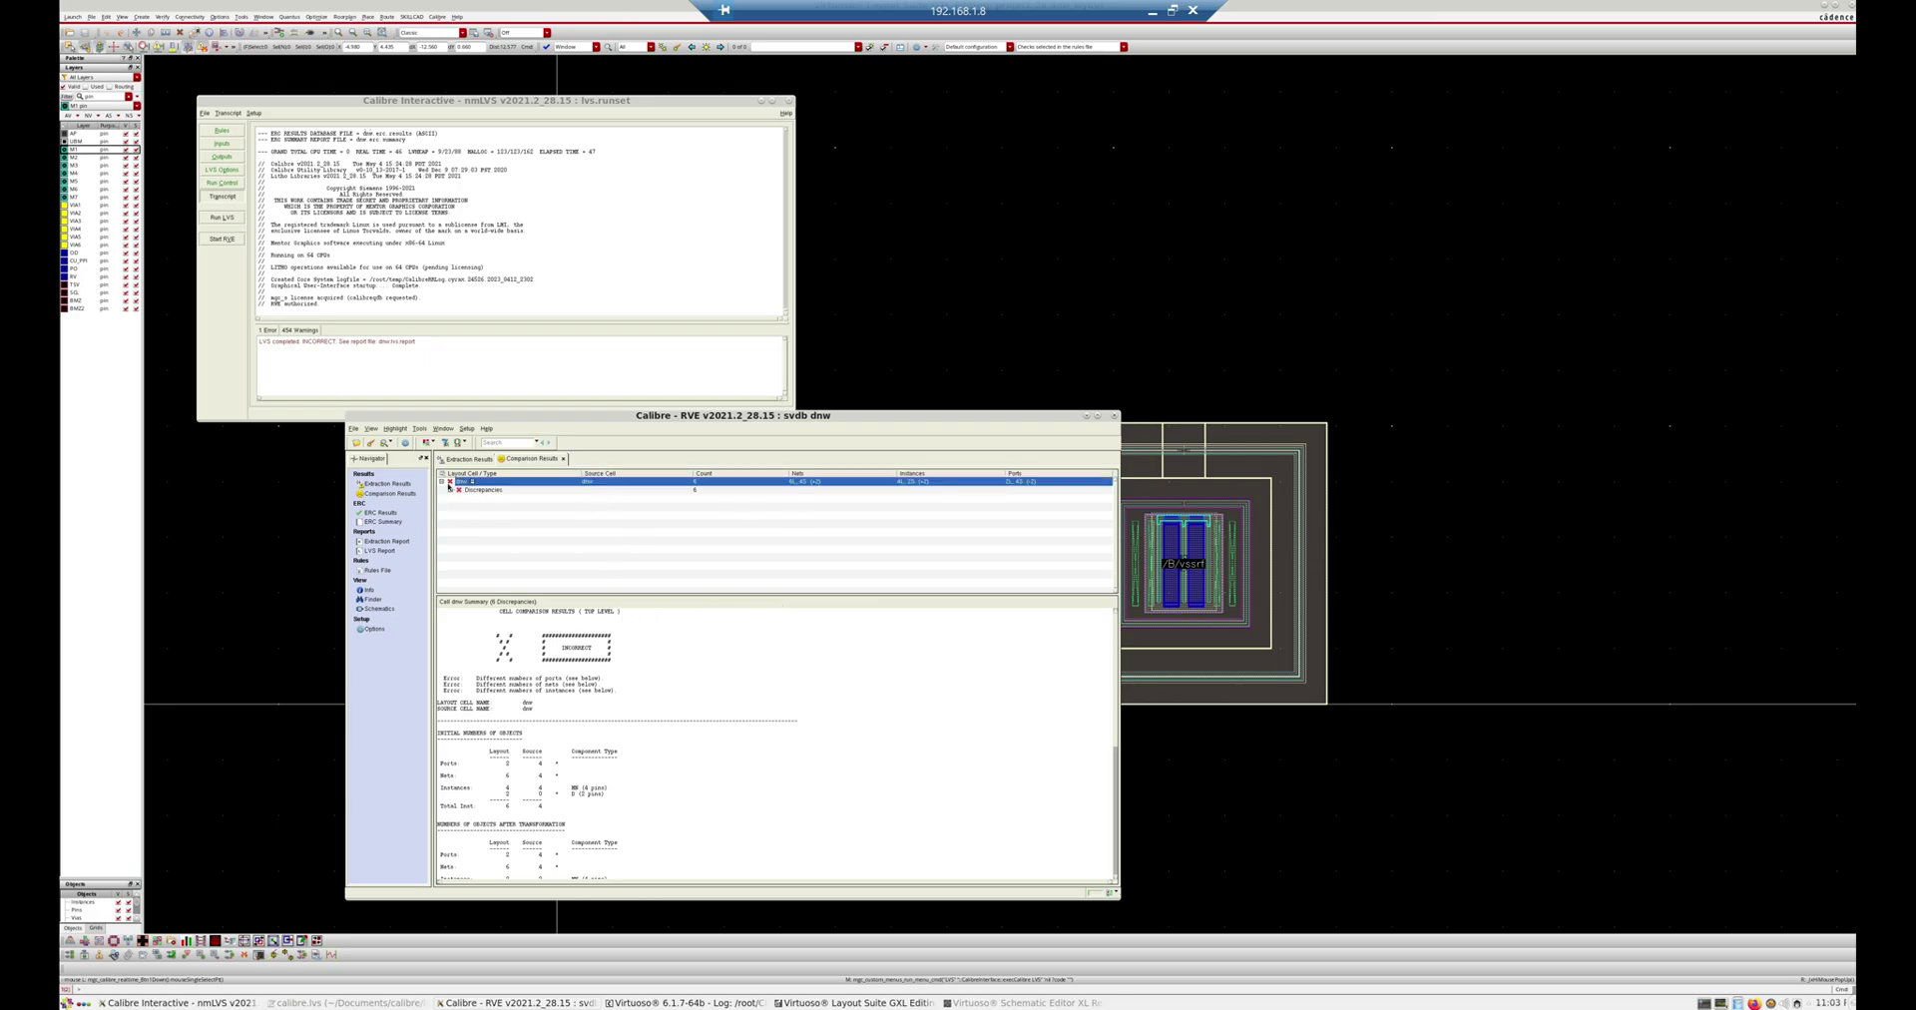
{"action": "double_click", "coordinate": [462, 490]}
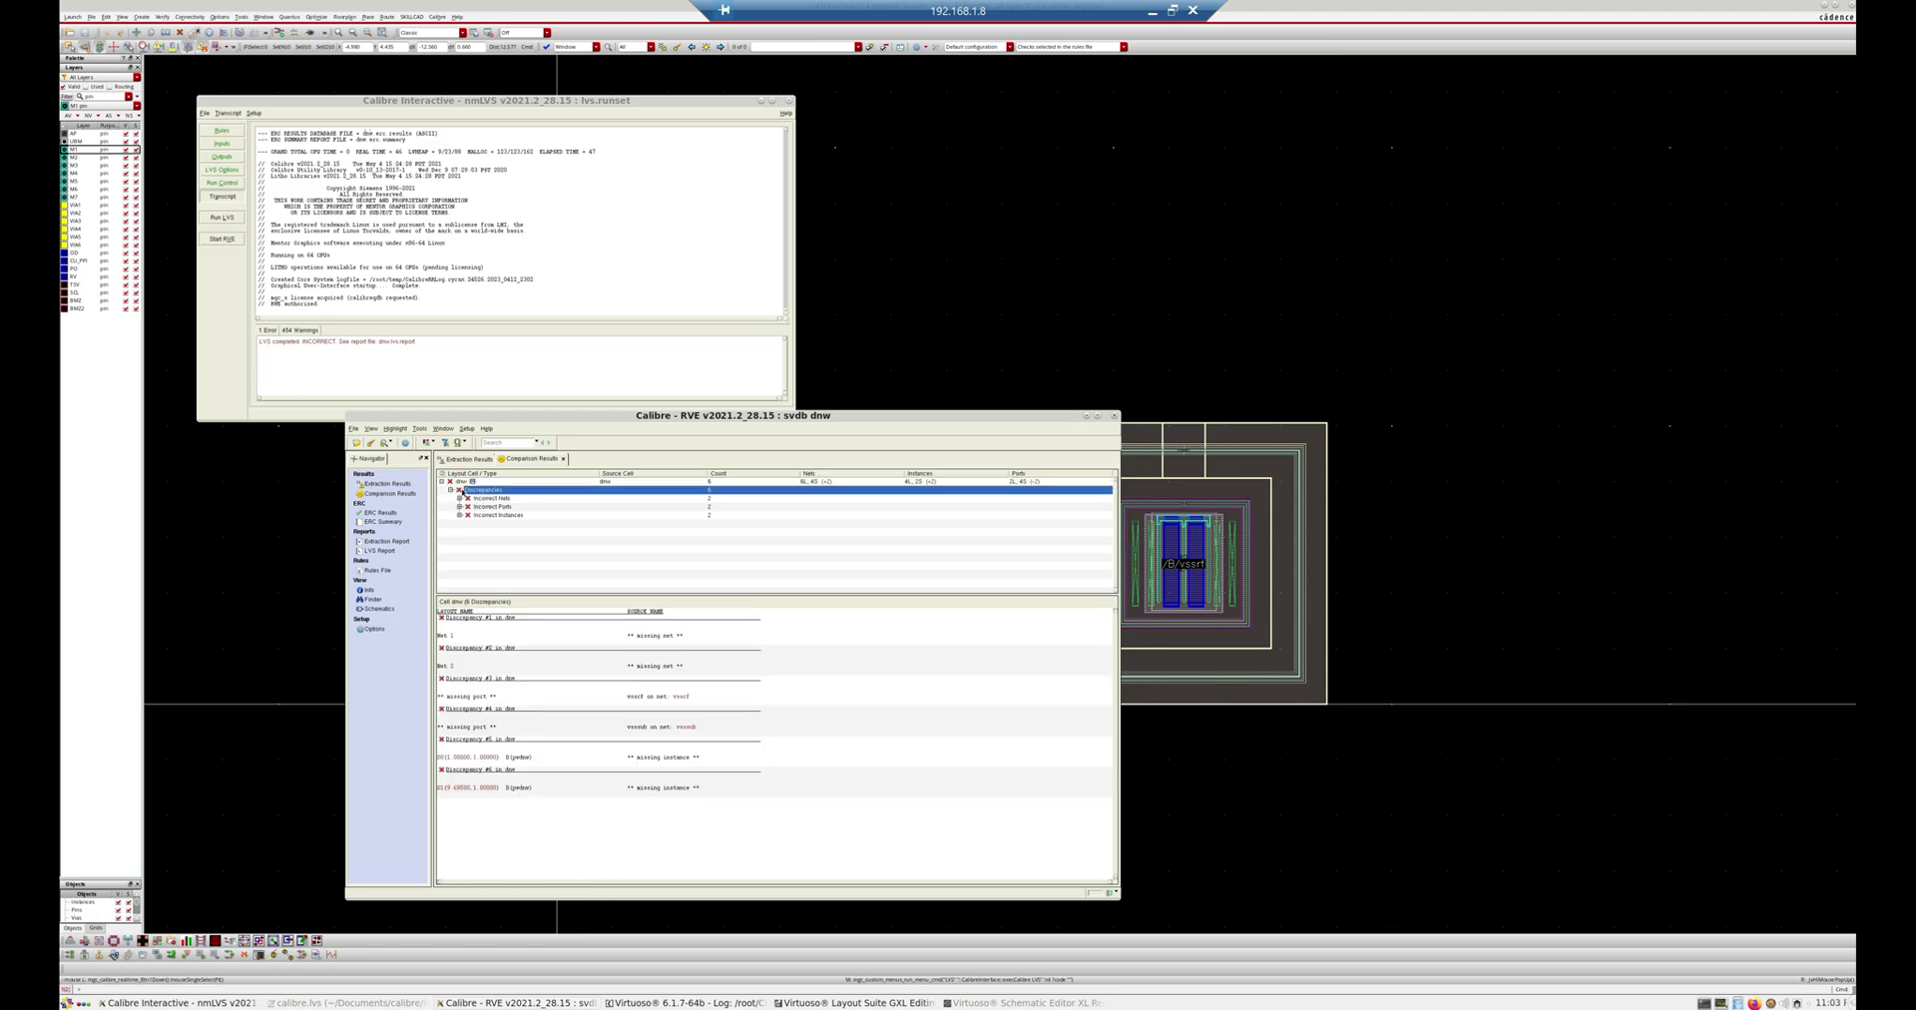
{"action": "double_click", "coordinate": [505, 507]}
{"action": "double_click", "coordinate": [502, 498]}
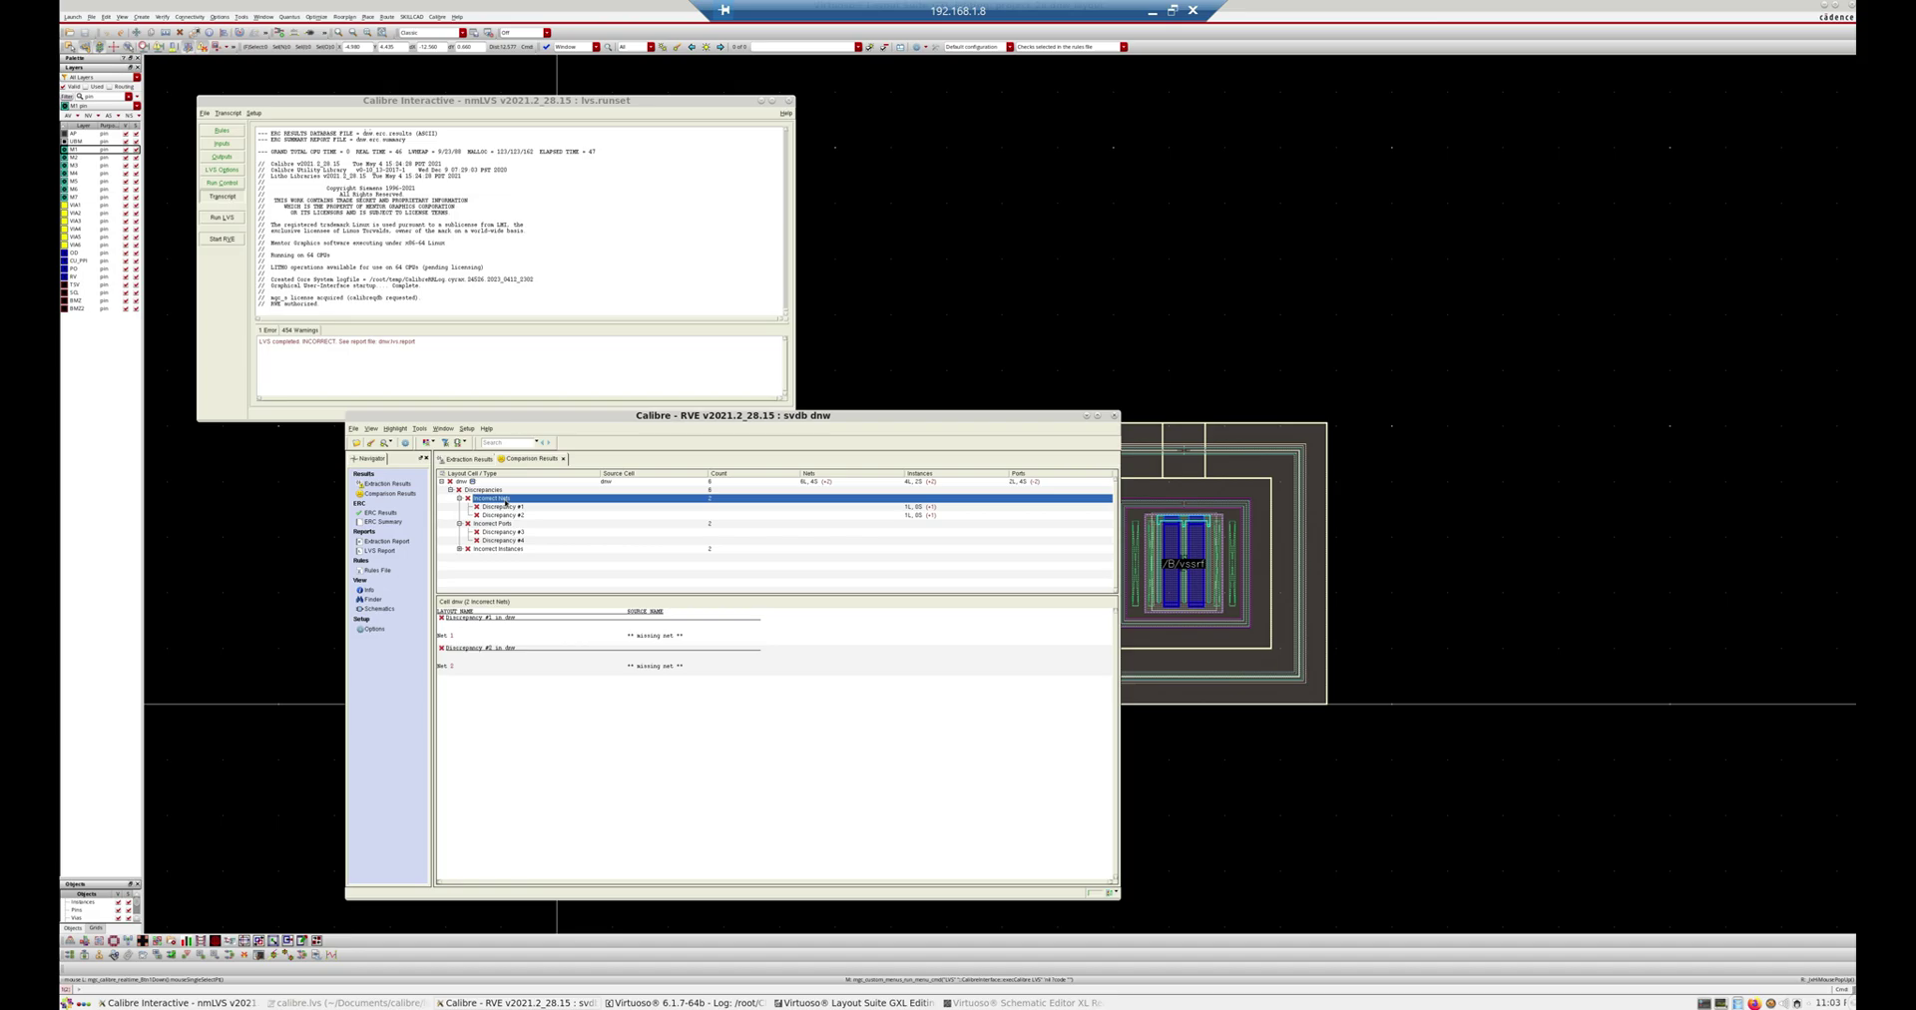
{"action": "double_click", "coordinate": [514, 549]}
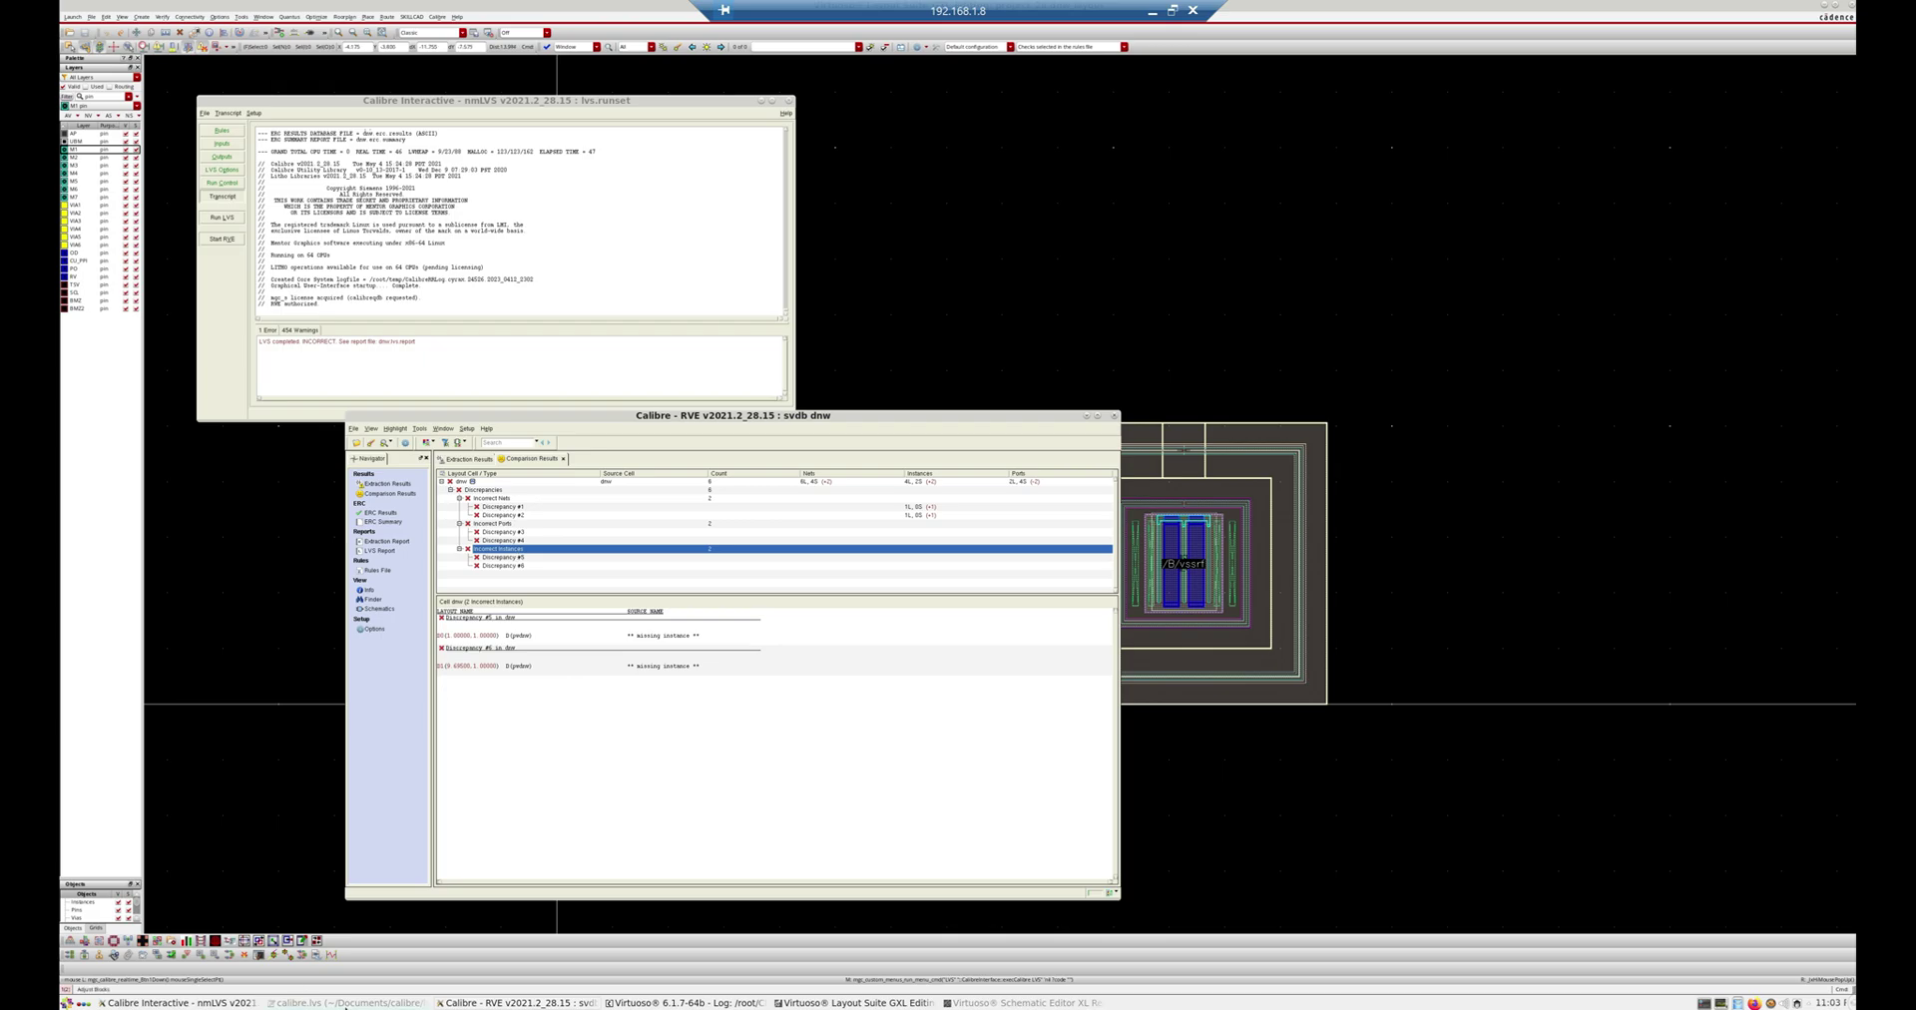
Step: Review the enabled extract_dnwdio and extract_pnwdio switches in calibre.lvs, then return to the LVS results
{"action": "left_click", "coordinate": [344, 1003]}
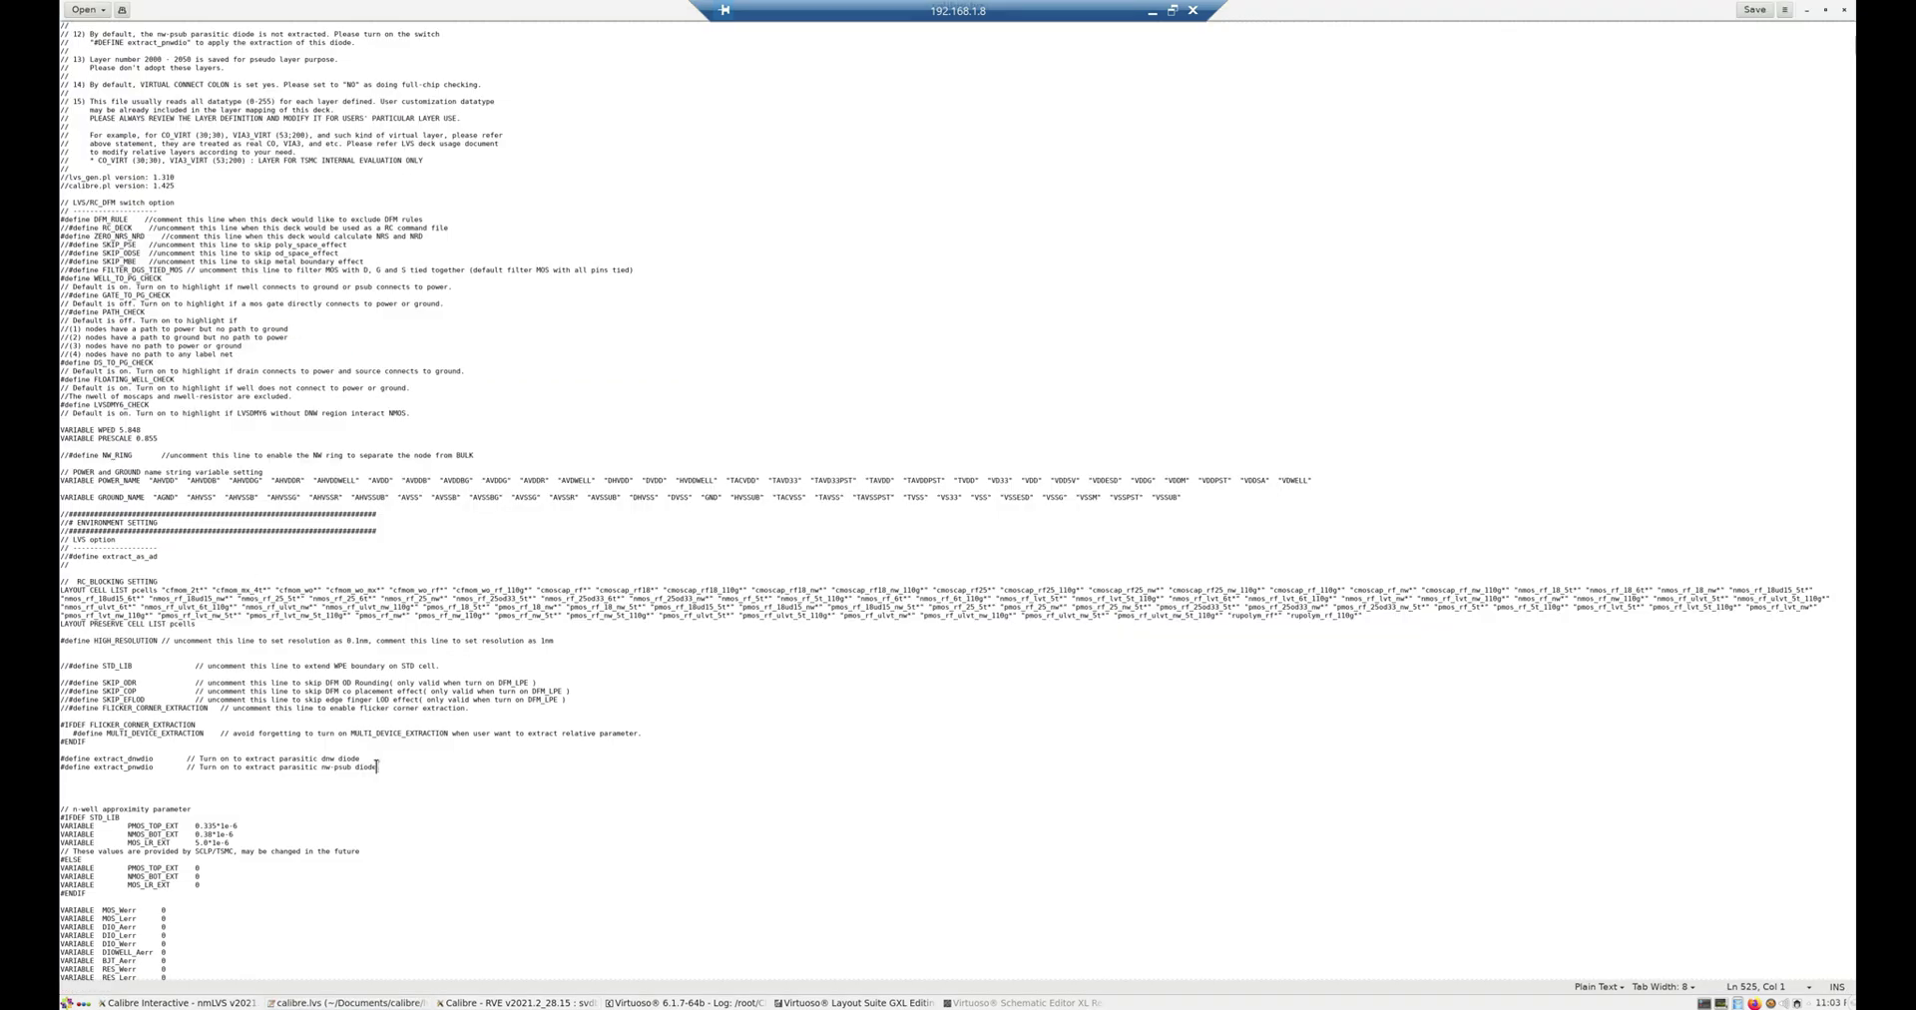
{"action": "left_click_drag", "start_coordinate": [381, 766], "coordinate": [62, 756]}
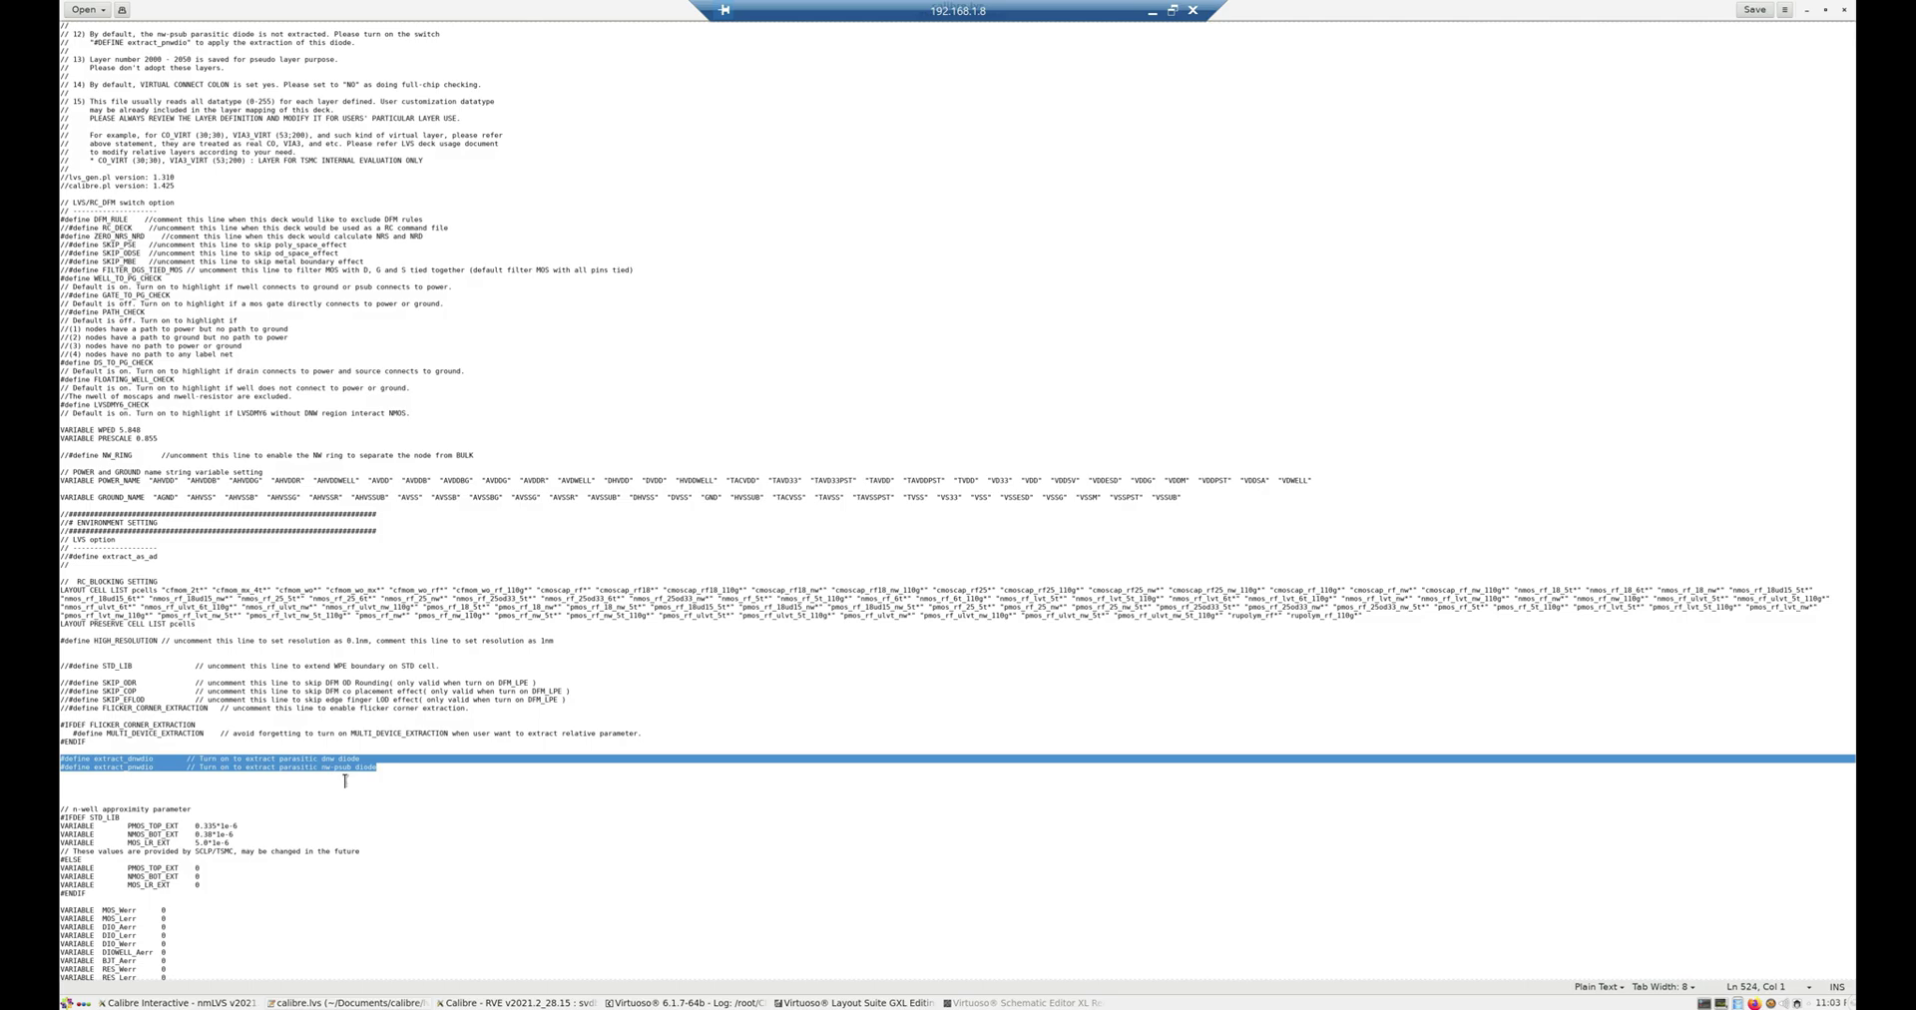
{"action": "left_click", "coordinate": [1806, 11]}
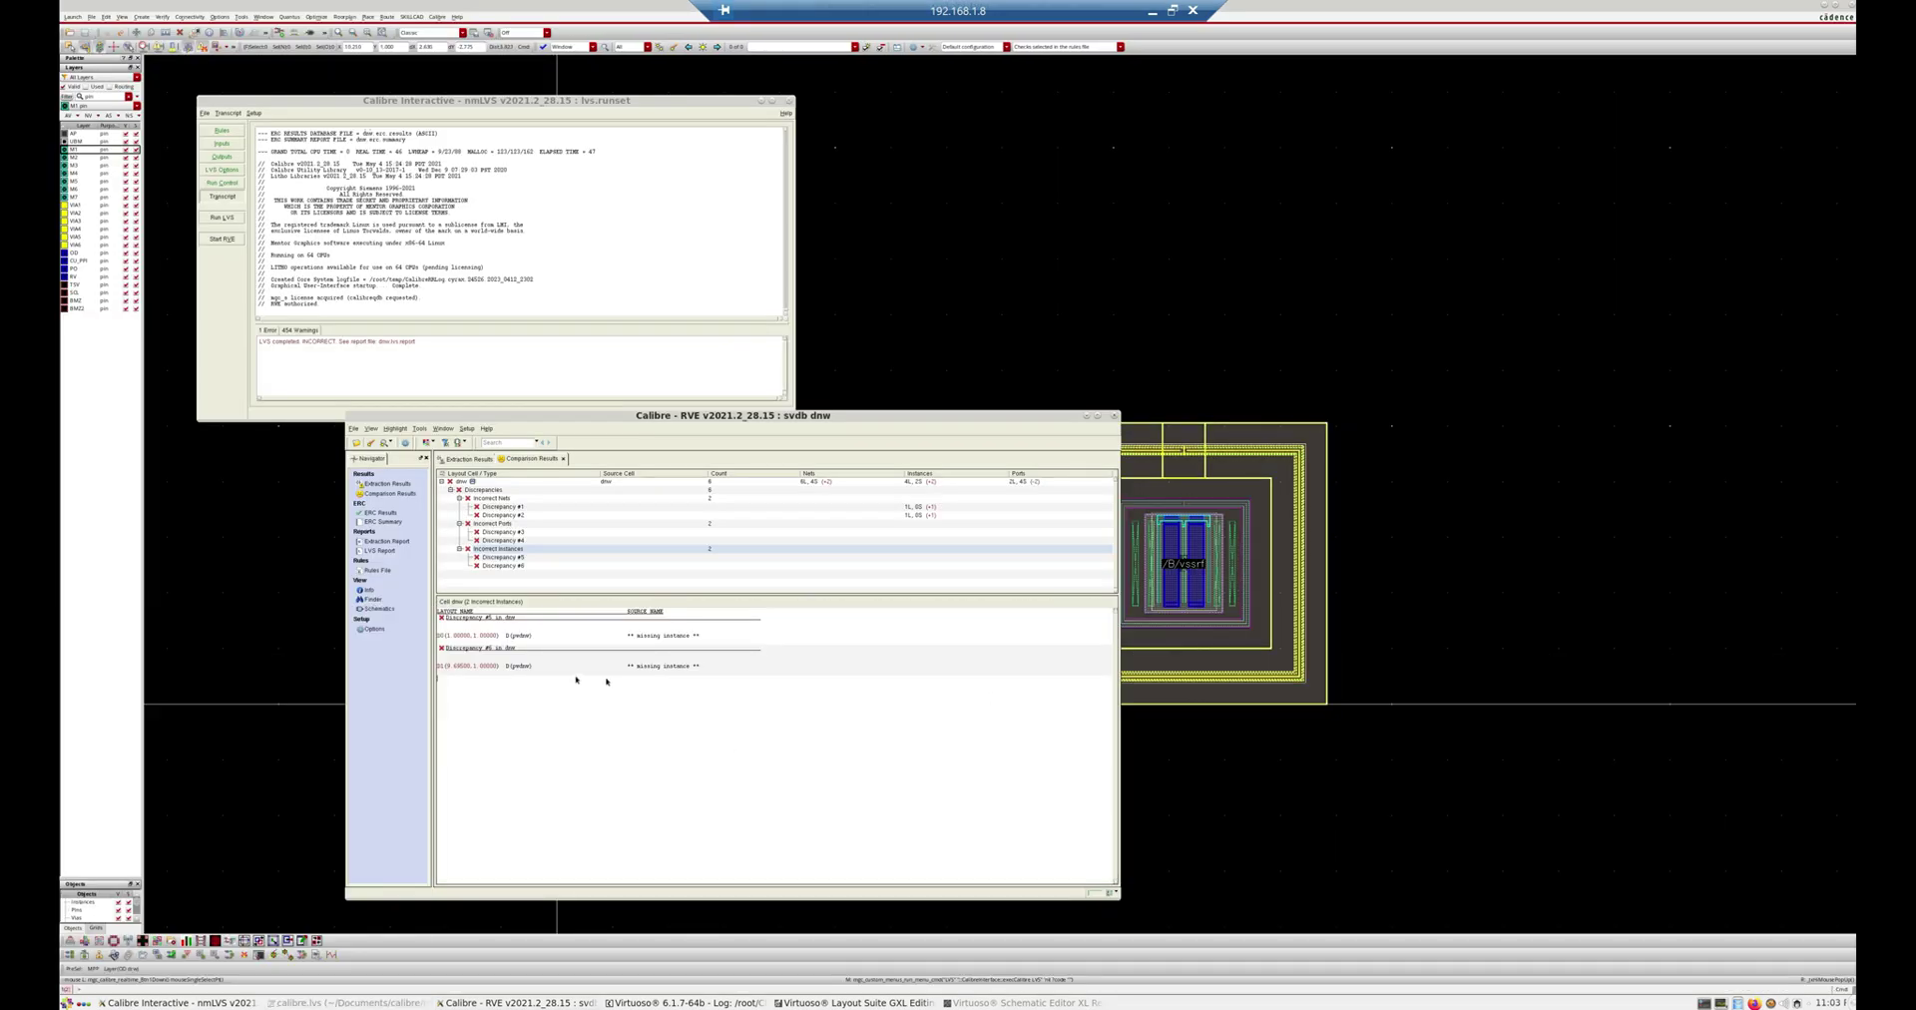
Step: Check the schematic for the diodes reported as missing instances and highlight both layout diode instances from the RVE discrepancies
{"action": "left_click", "coordinate": [468, 635]}
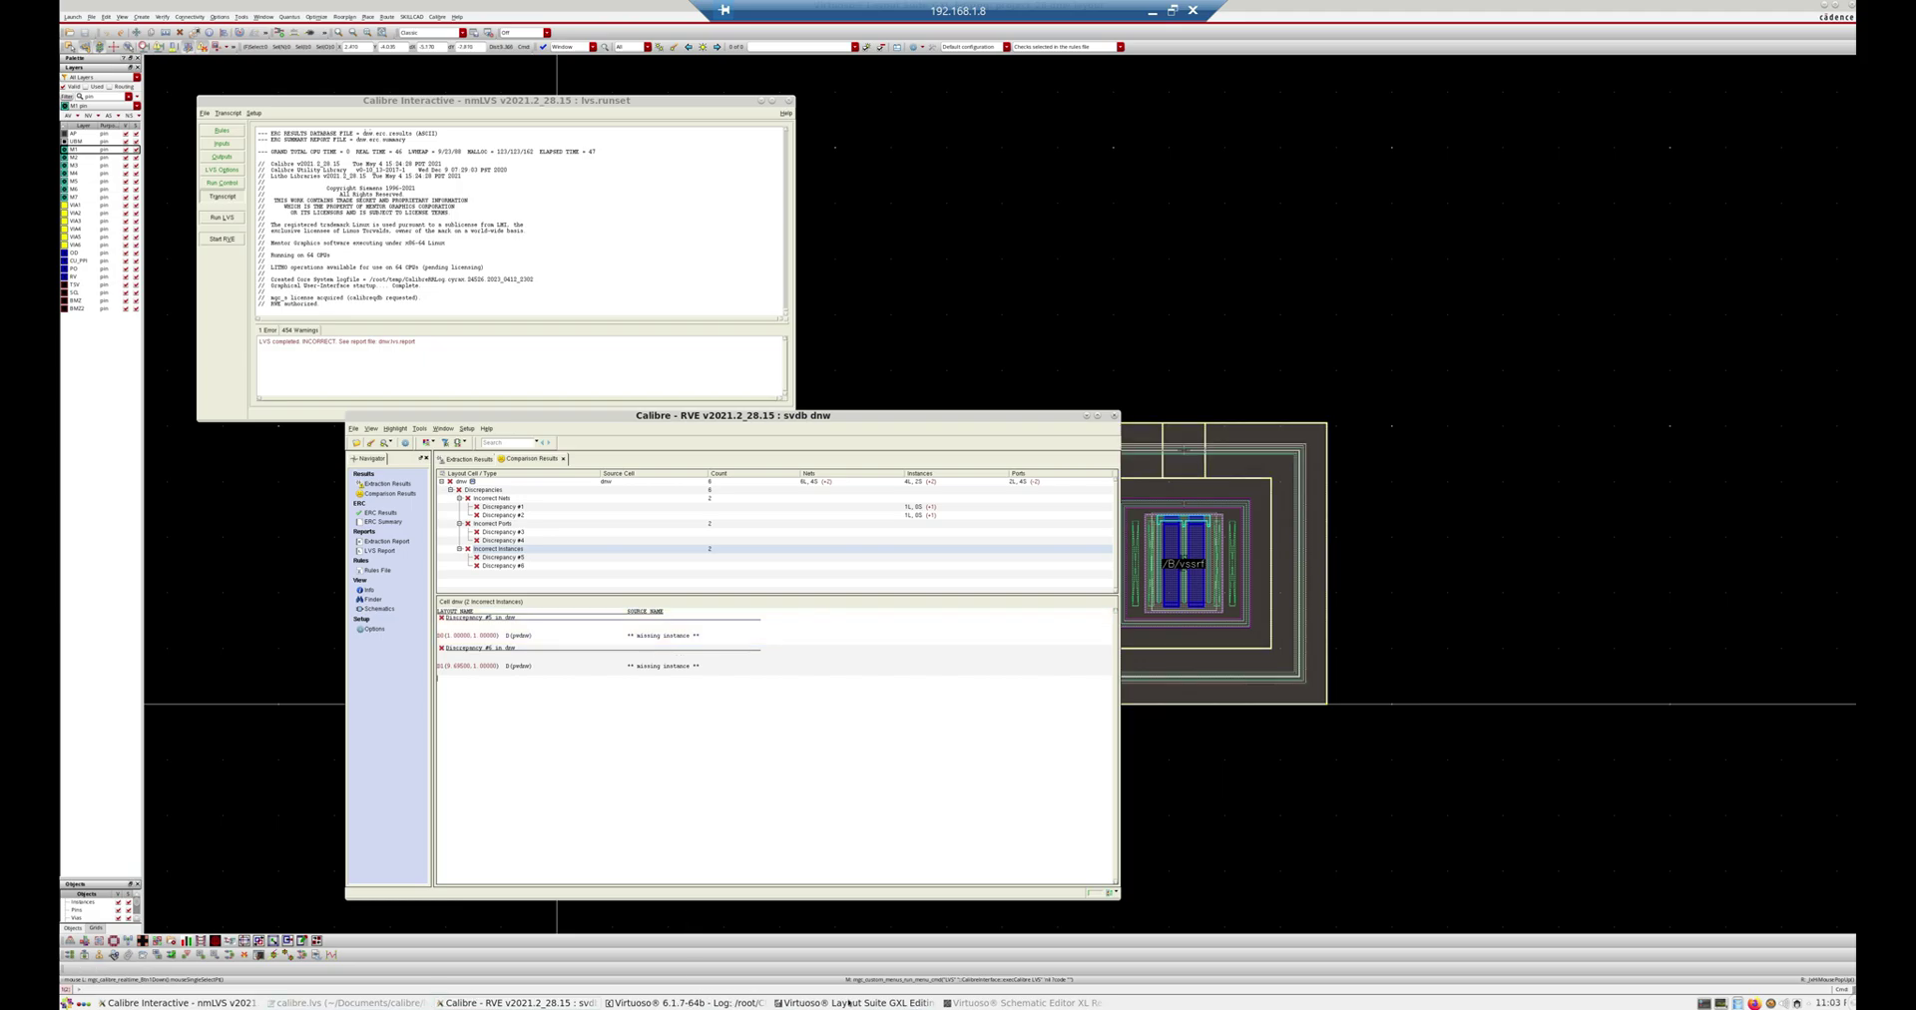
{"action": "left_click", "coordinate": [1020, 1003]}
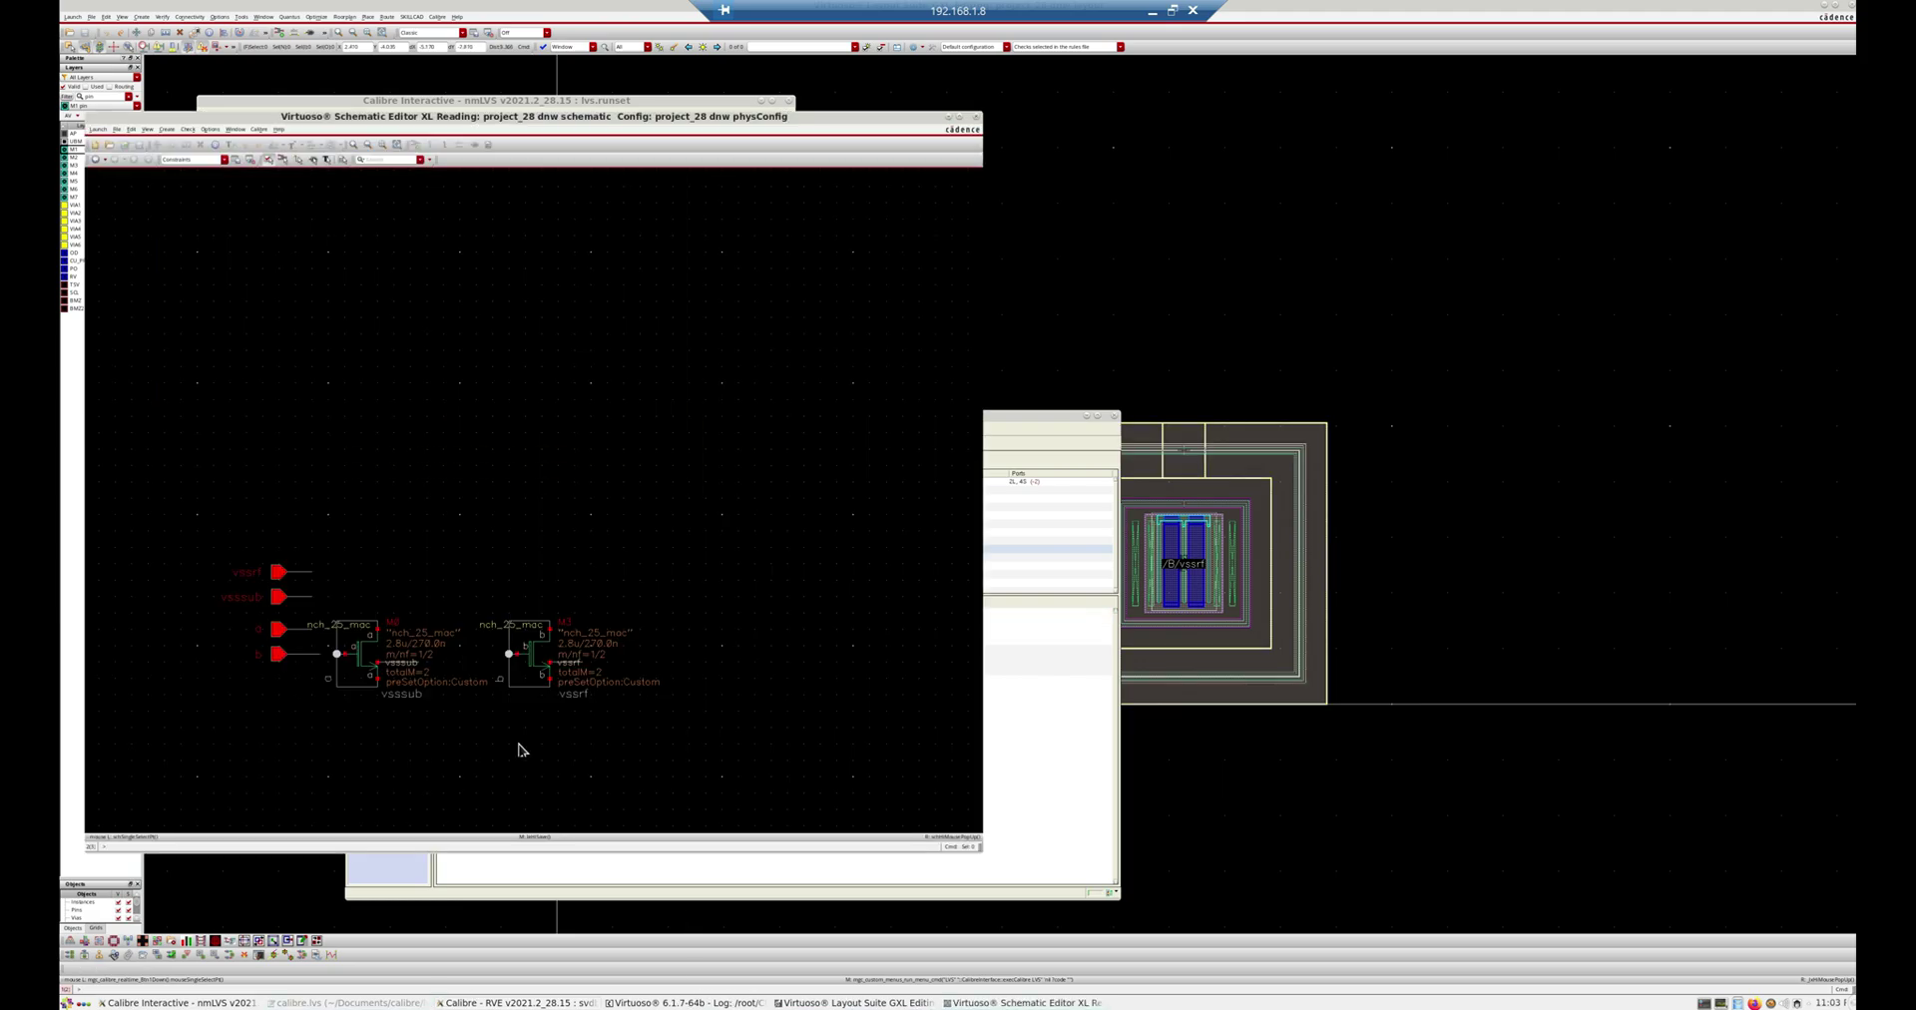
{"action": "left_click", "coordinate": [1018, 769]}
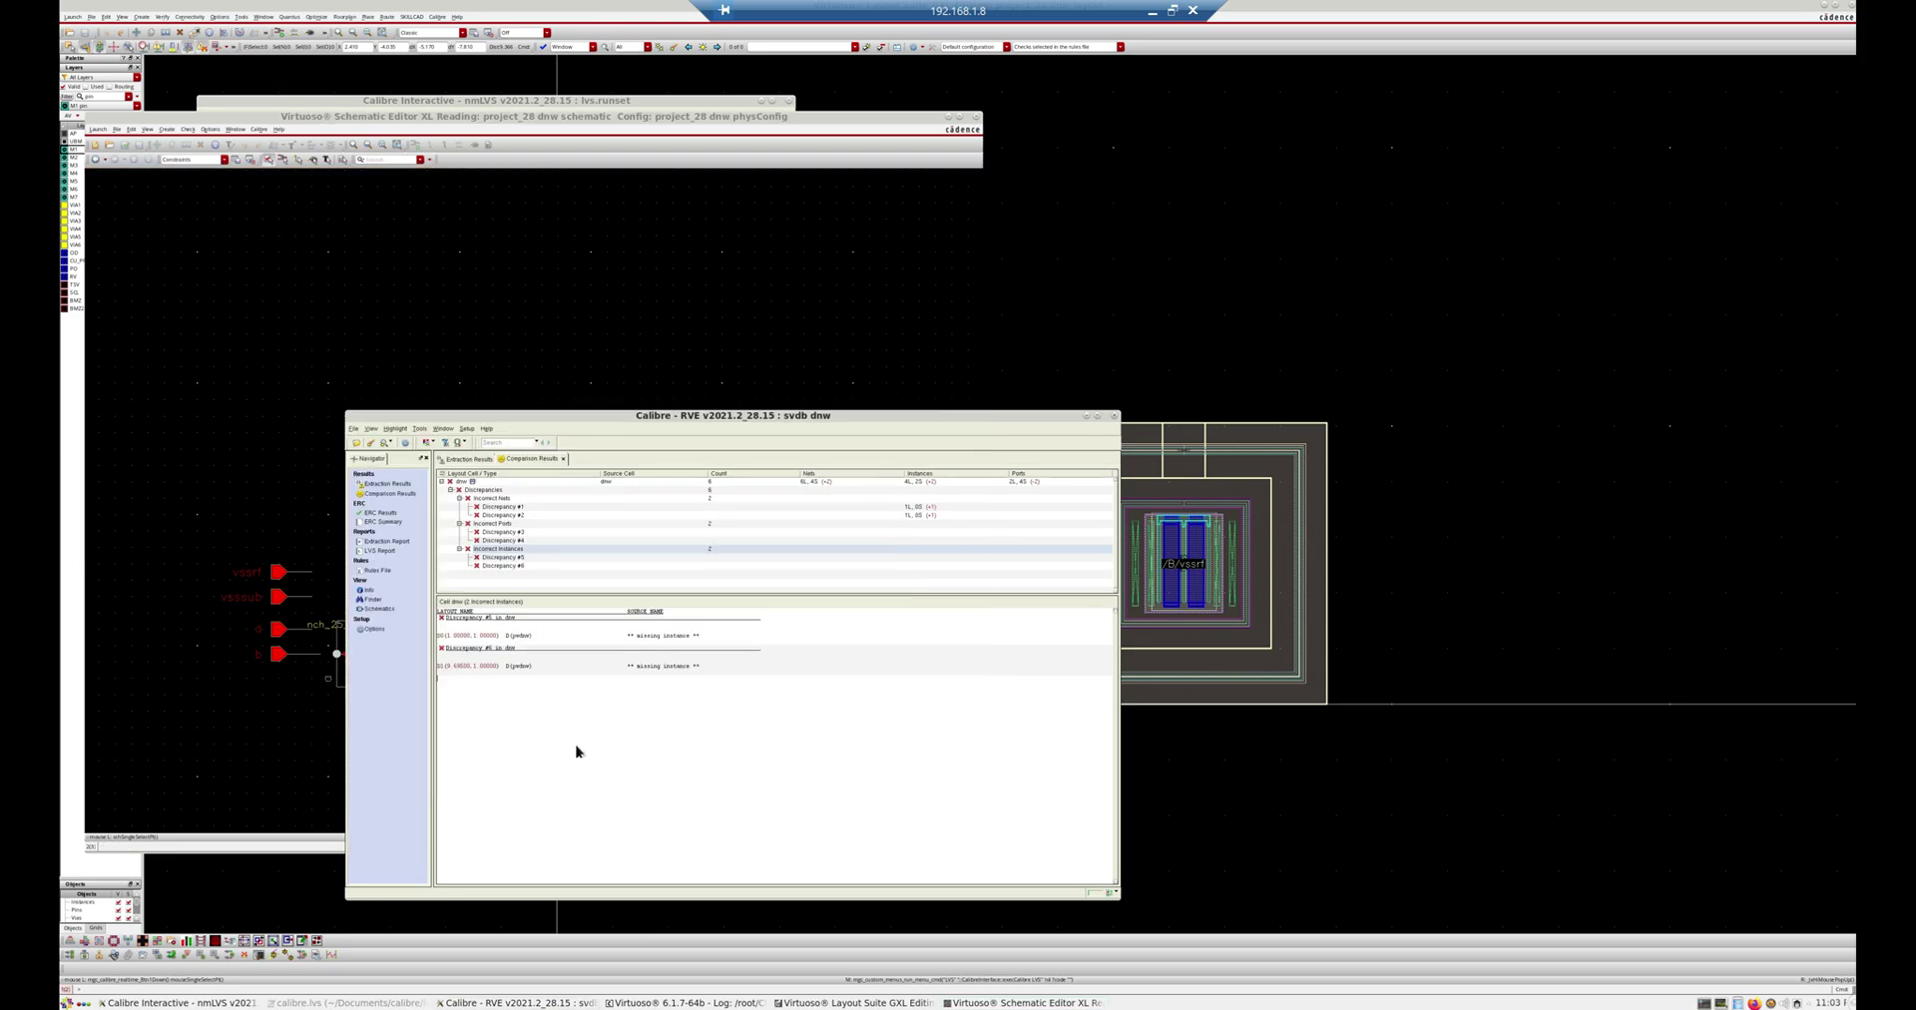
{"action": "left_click", "coordinate": [442, 636]}
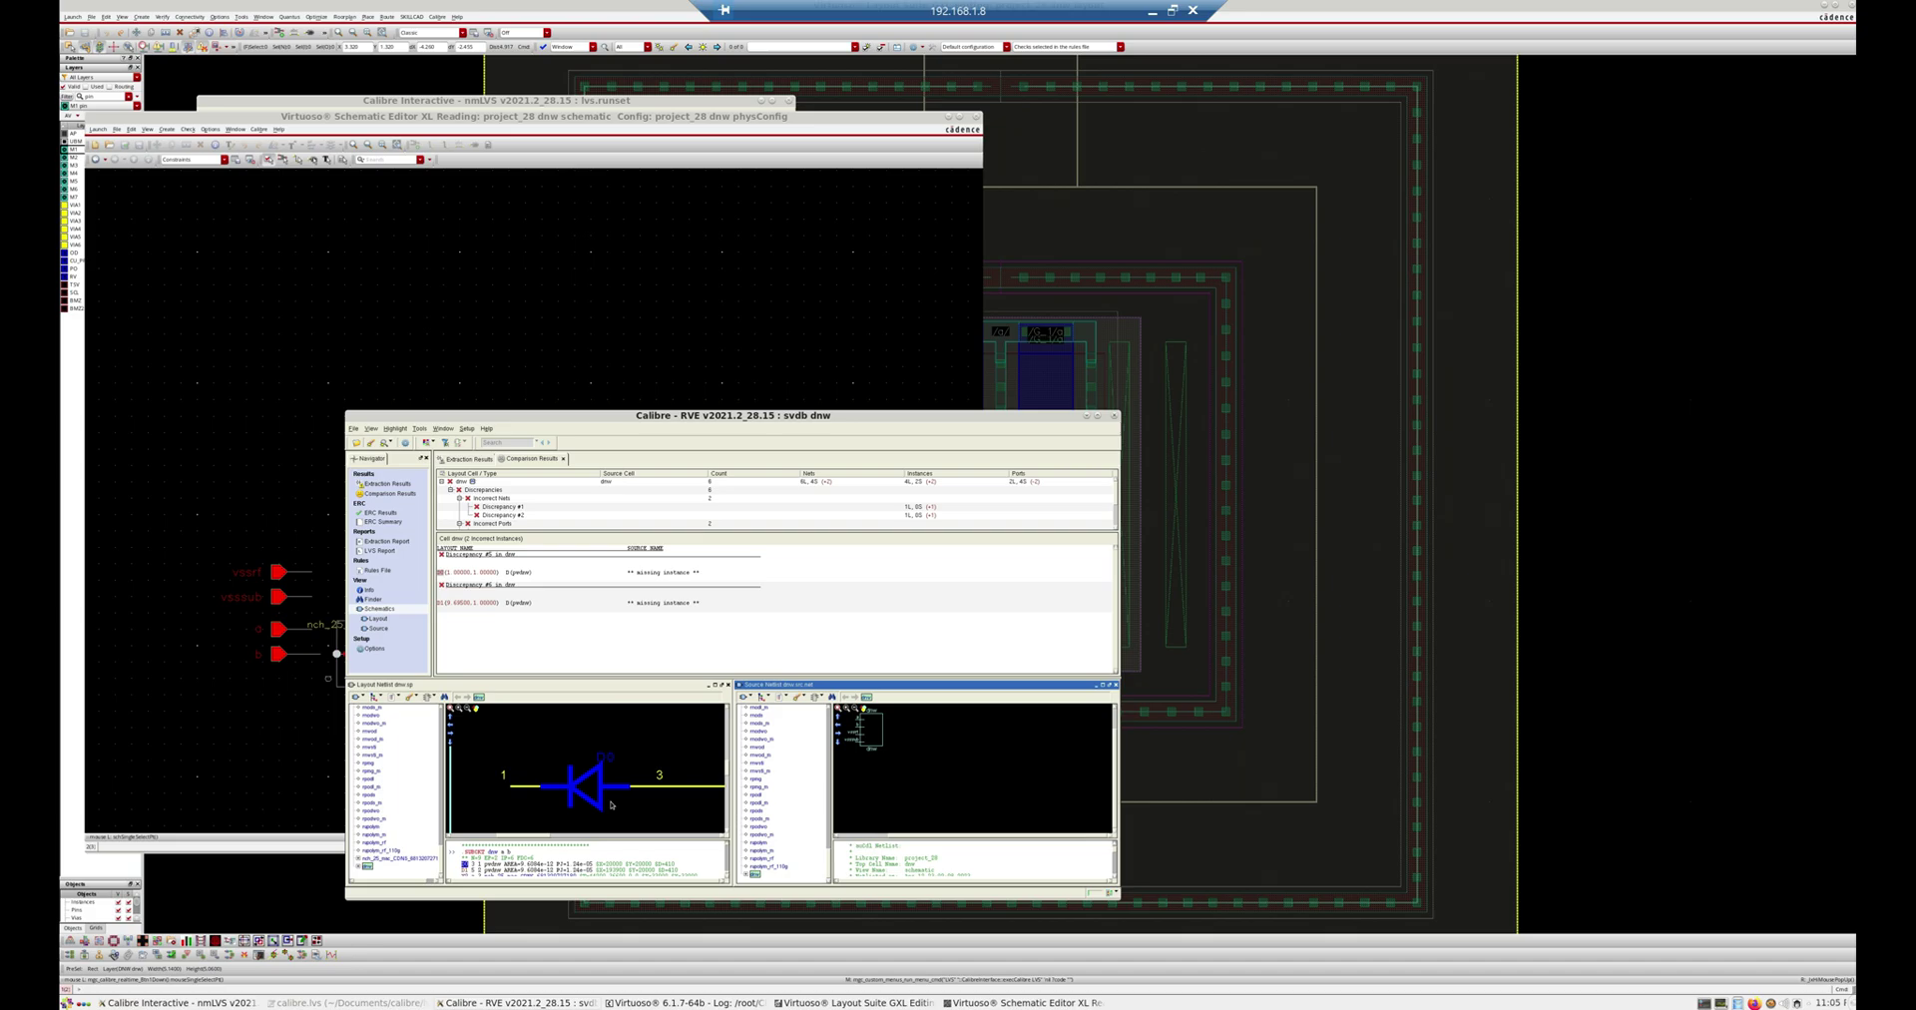
{"action": "left_click", "coordinate": [442, 611]}
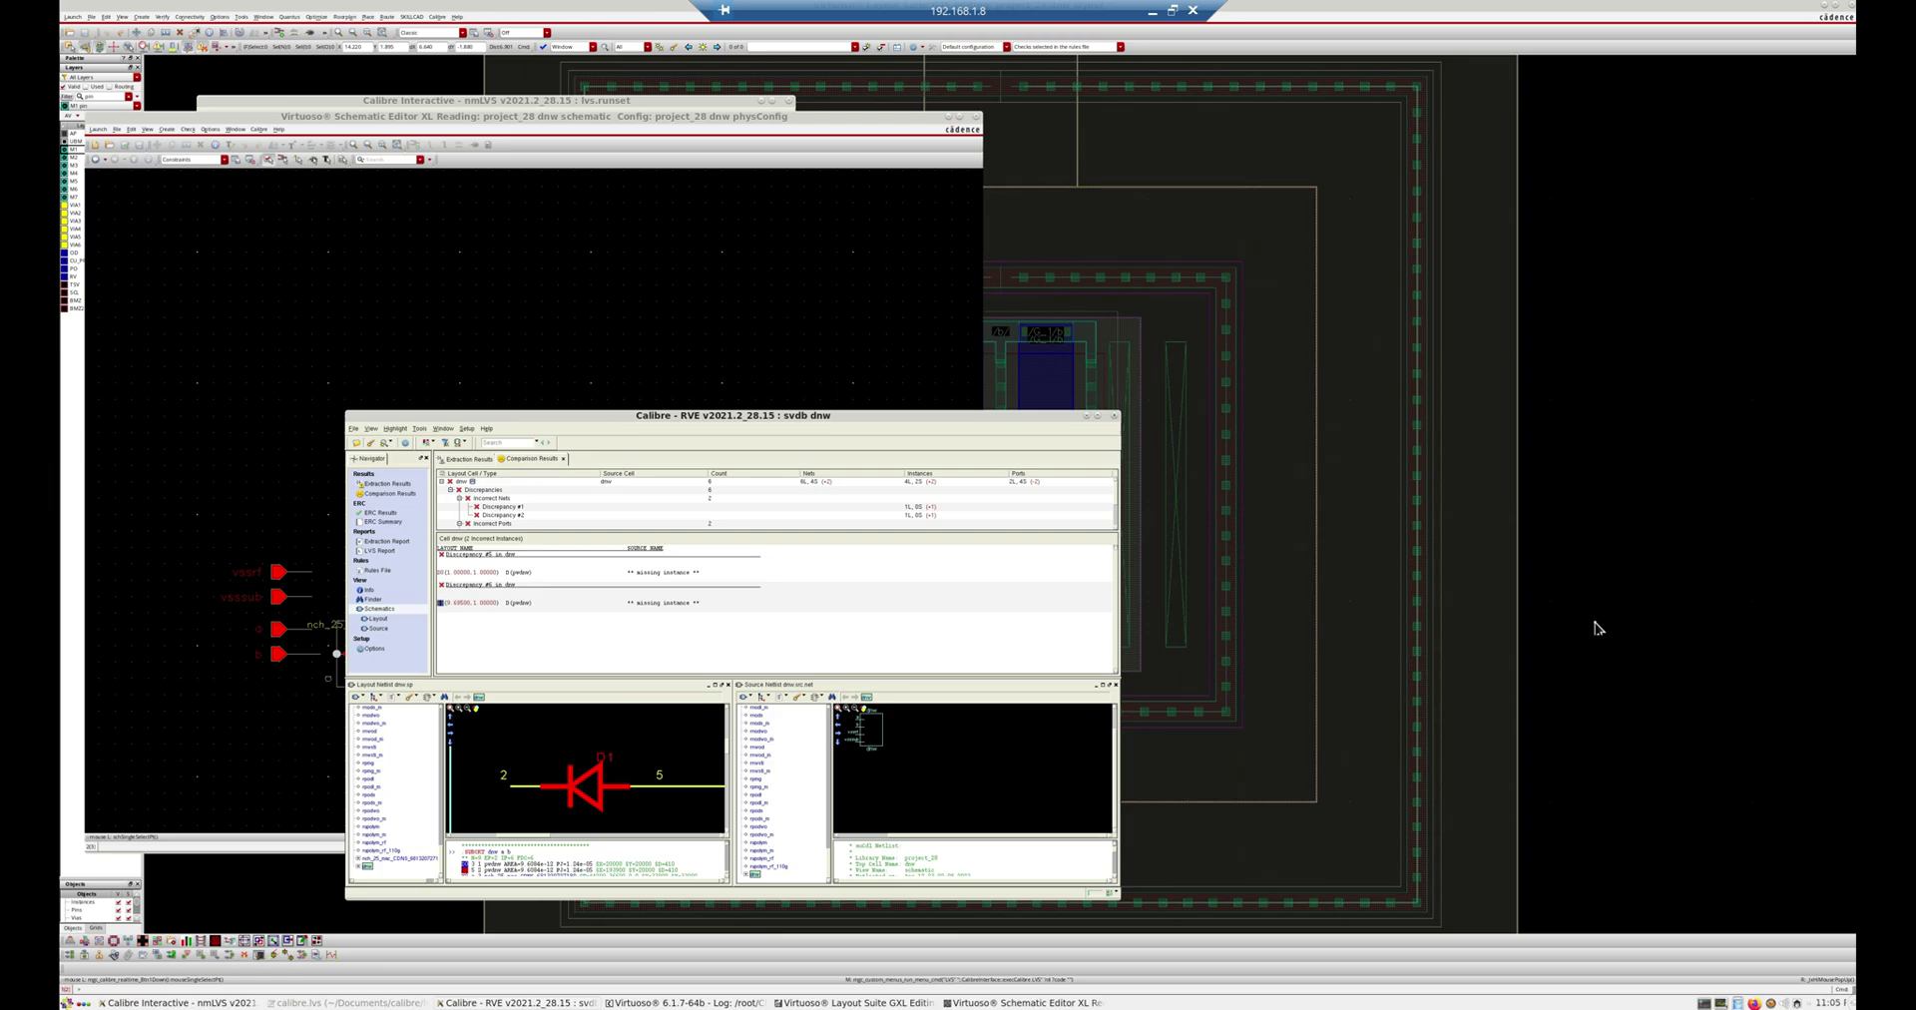
Step: Show both devices in the layout and examine their guard rings, picking out the inner ring of the left device
{"action": "left_click", "coordinate": [1597, 626]}
{"action": "left_click", "coordinate": [873, 561]}
{"action": "scroll", "coordinate": [873, 561], "scroll_direction": "down", "scroll_amount": 2, "text": "ctrl"}
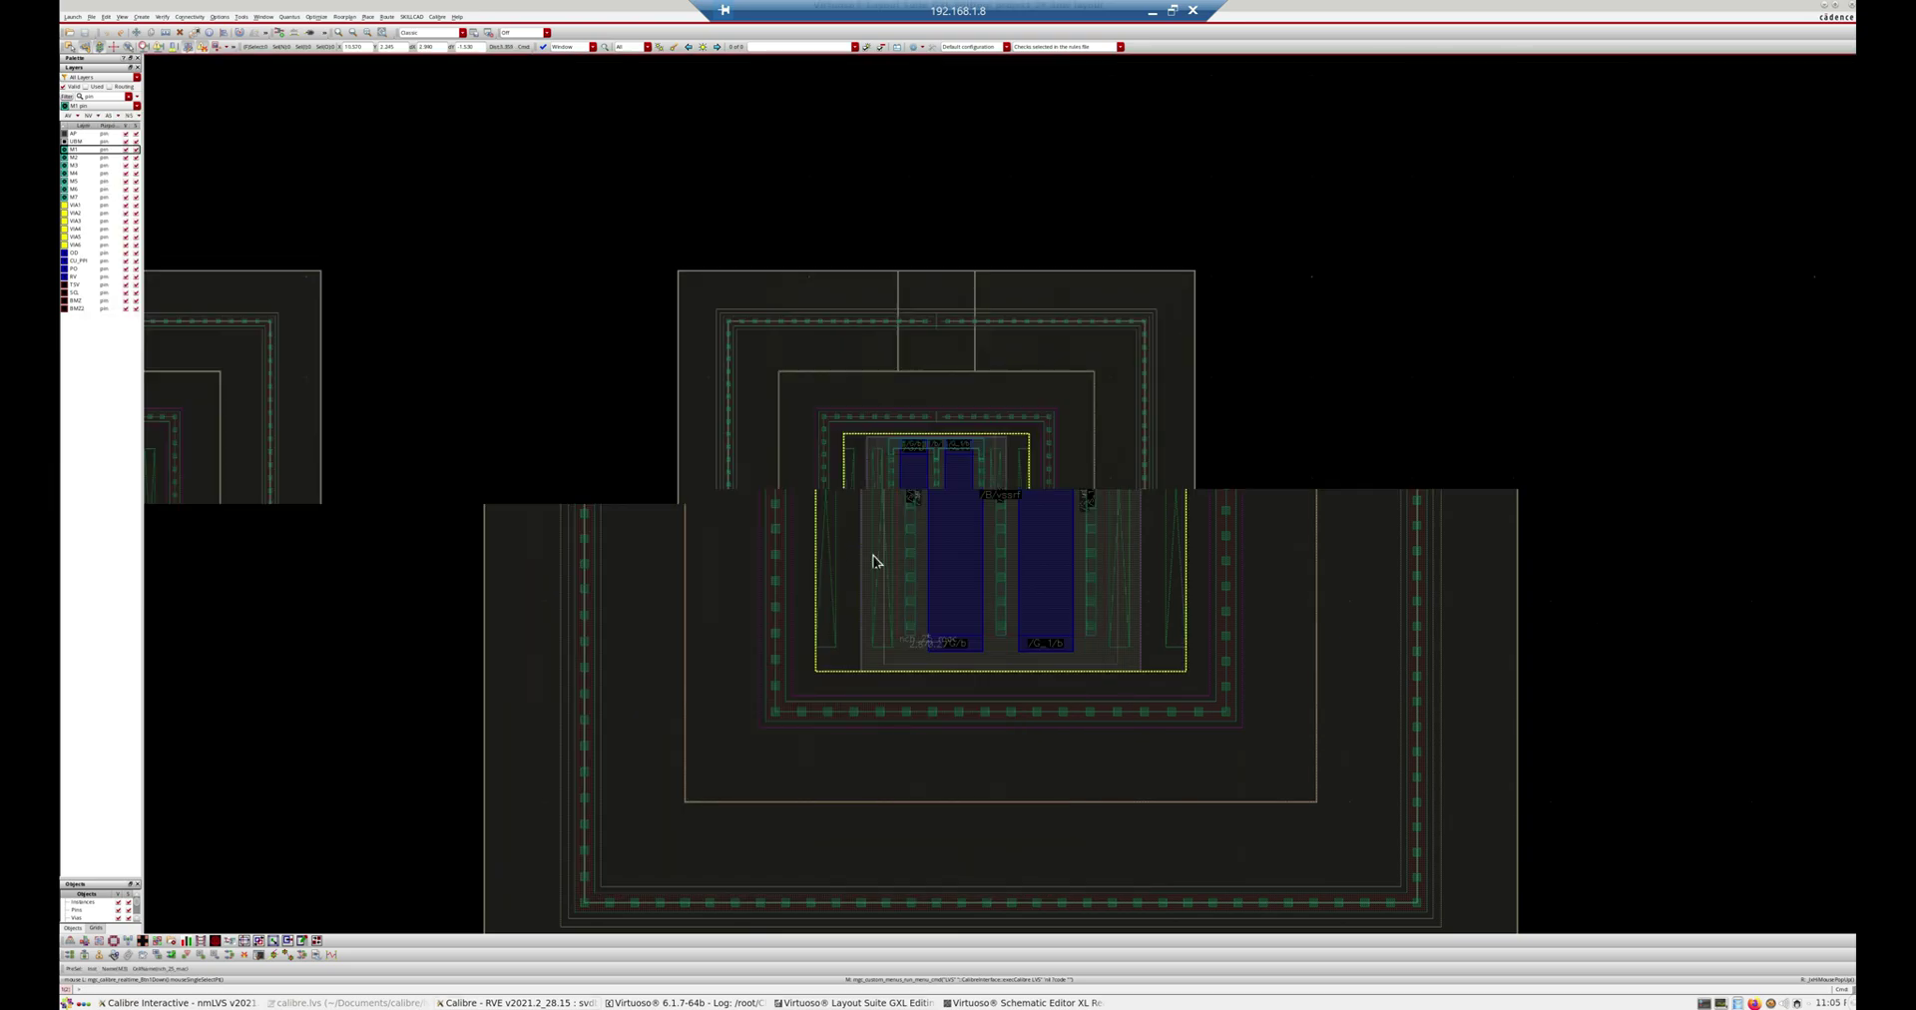
{"action": "left_click", "coordinate": [391, 555]}
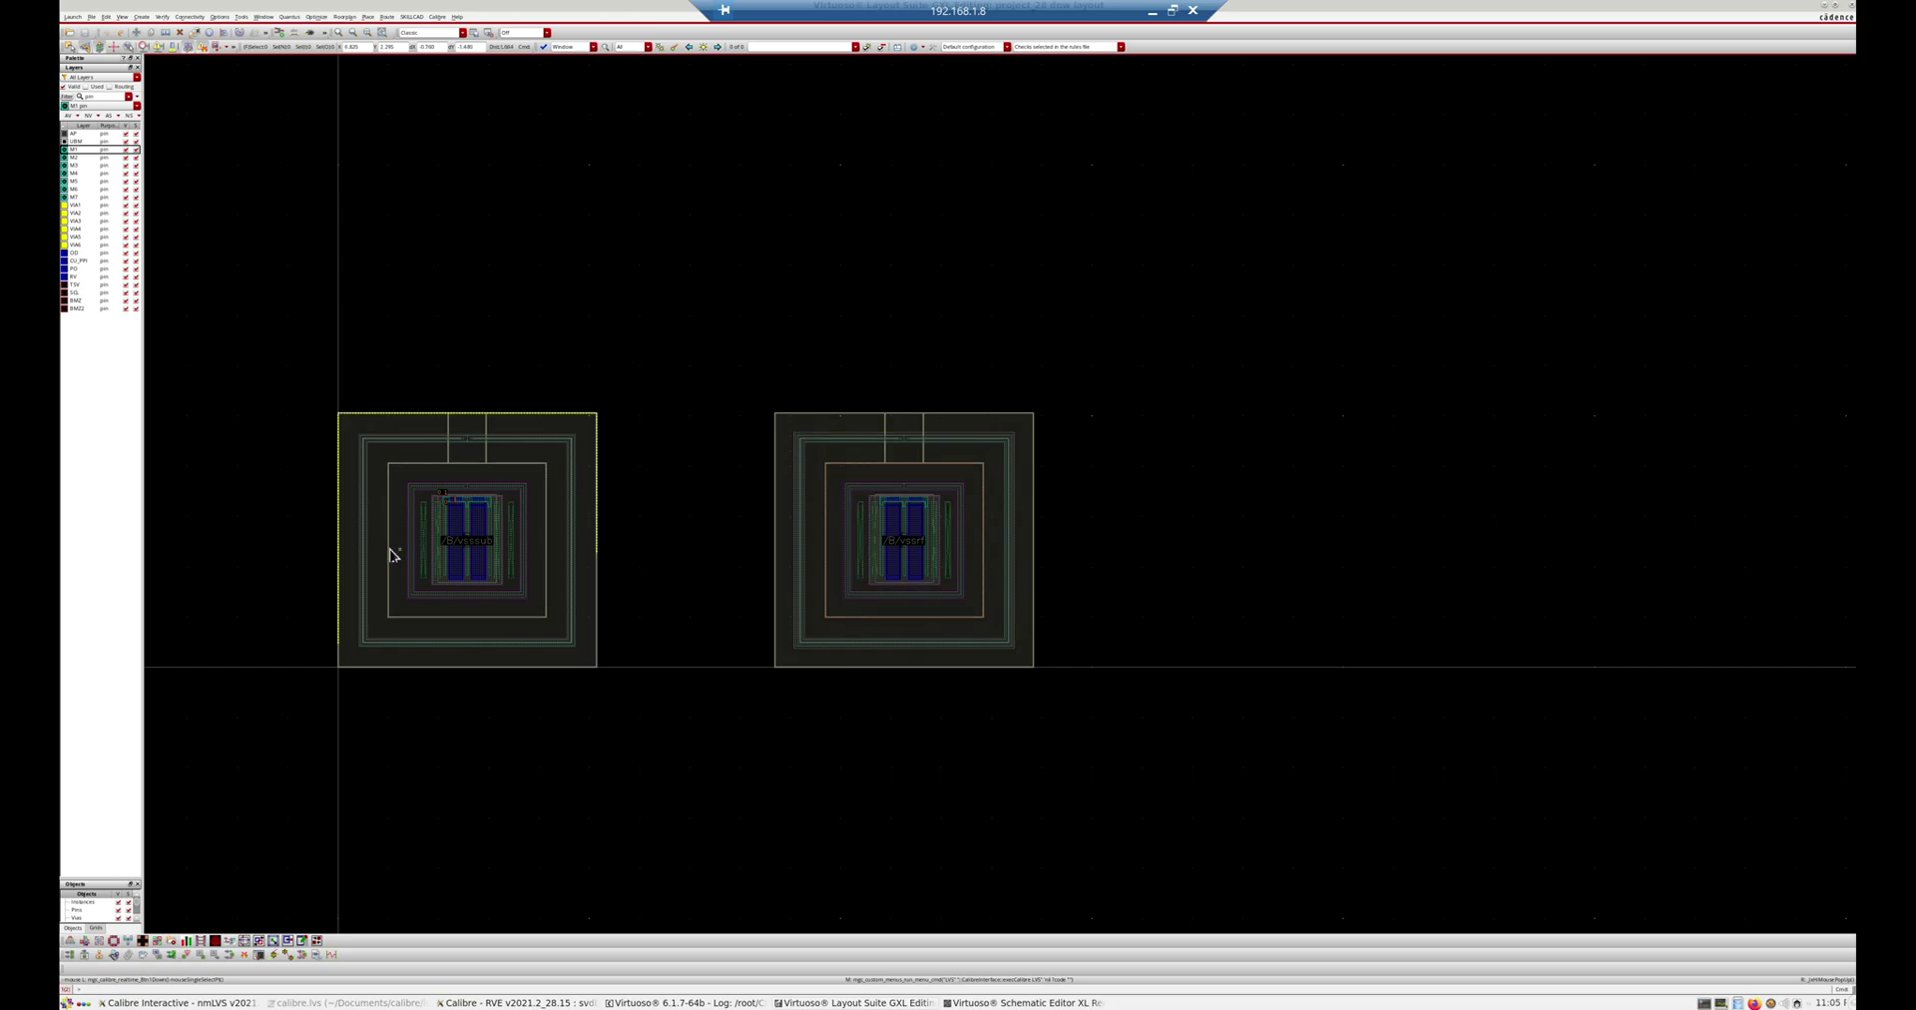
{"action": "scroll", "coordinate": [391, 555], "scroll_direction": "up", "scroll_amount": 1, "text": "ctrl"}
{"action": "left_click", "coordinate": [928, 649]}
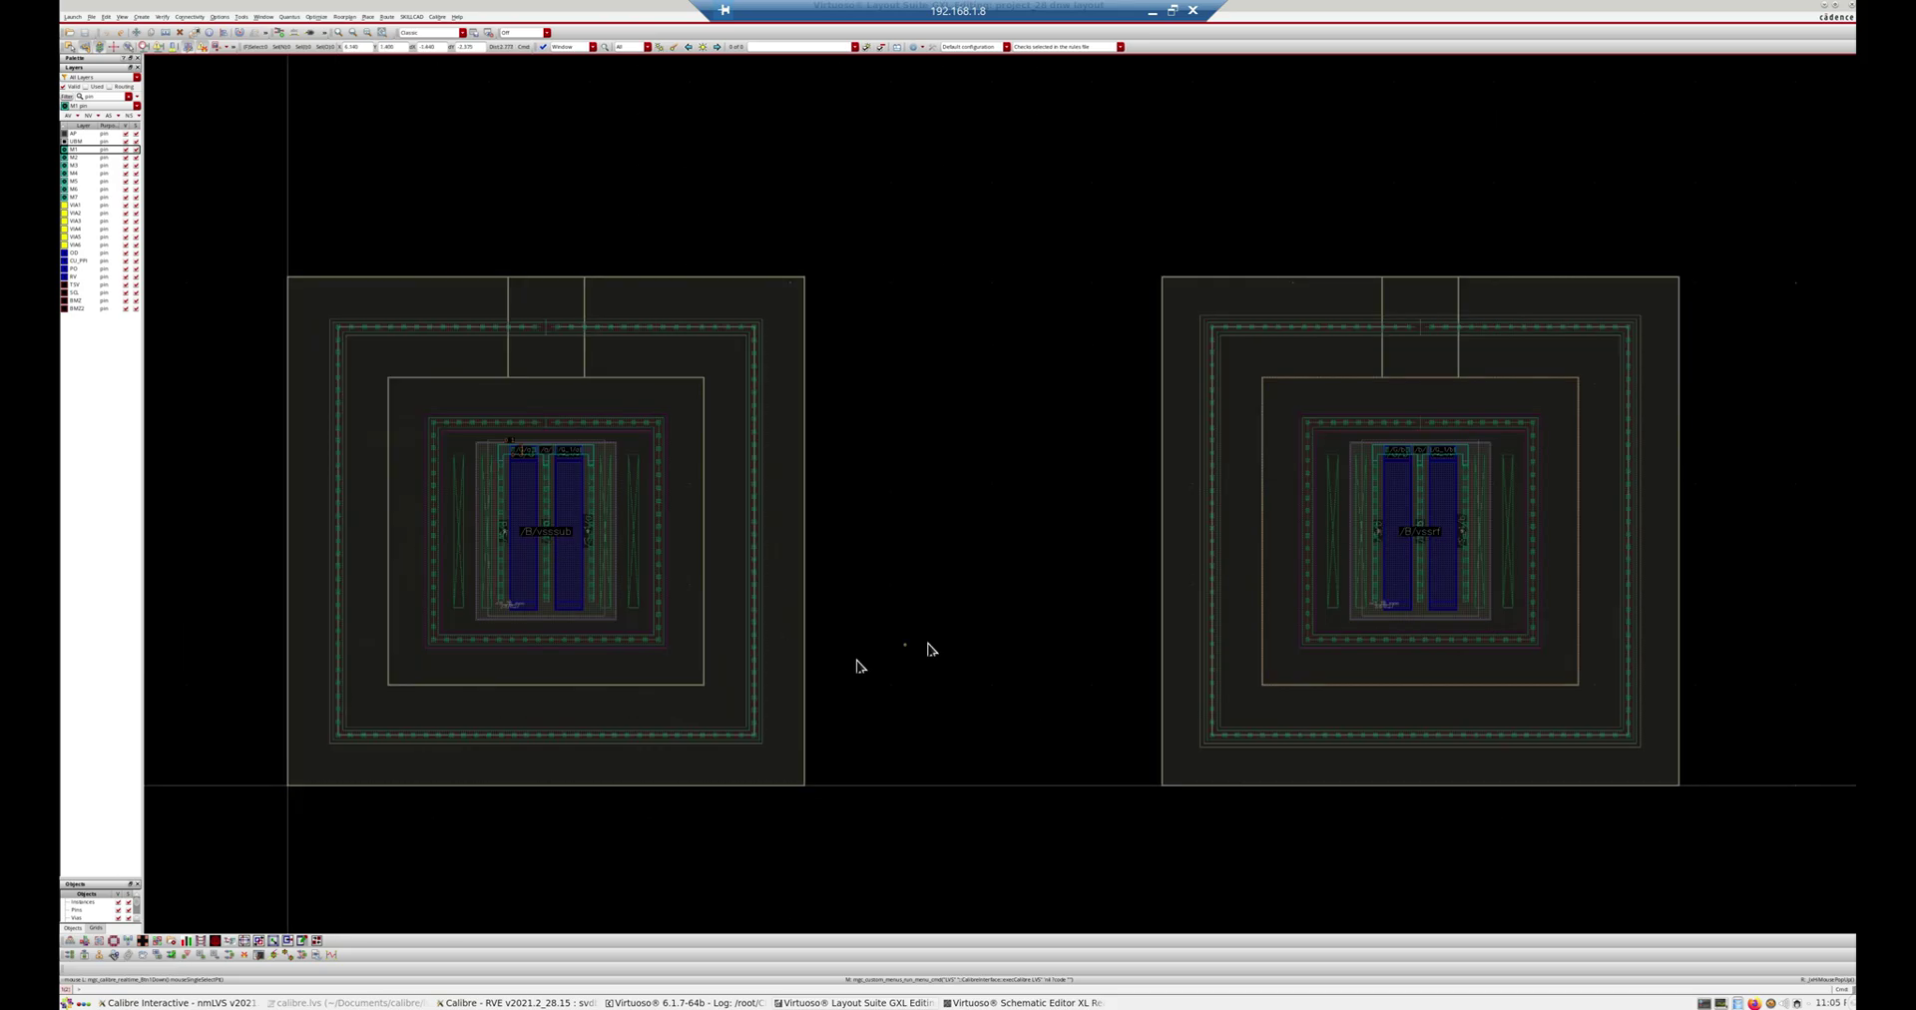
{"action": "left_click", "coordinate": [659, 640]}
{"action": "left_click", "coordinate": [1088, 654]}
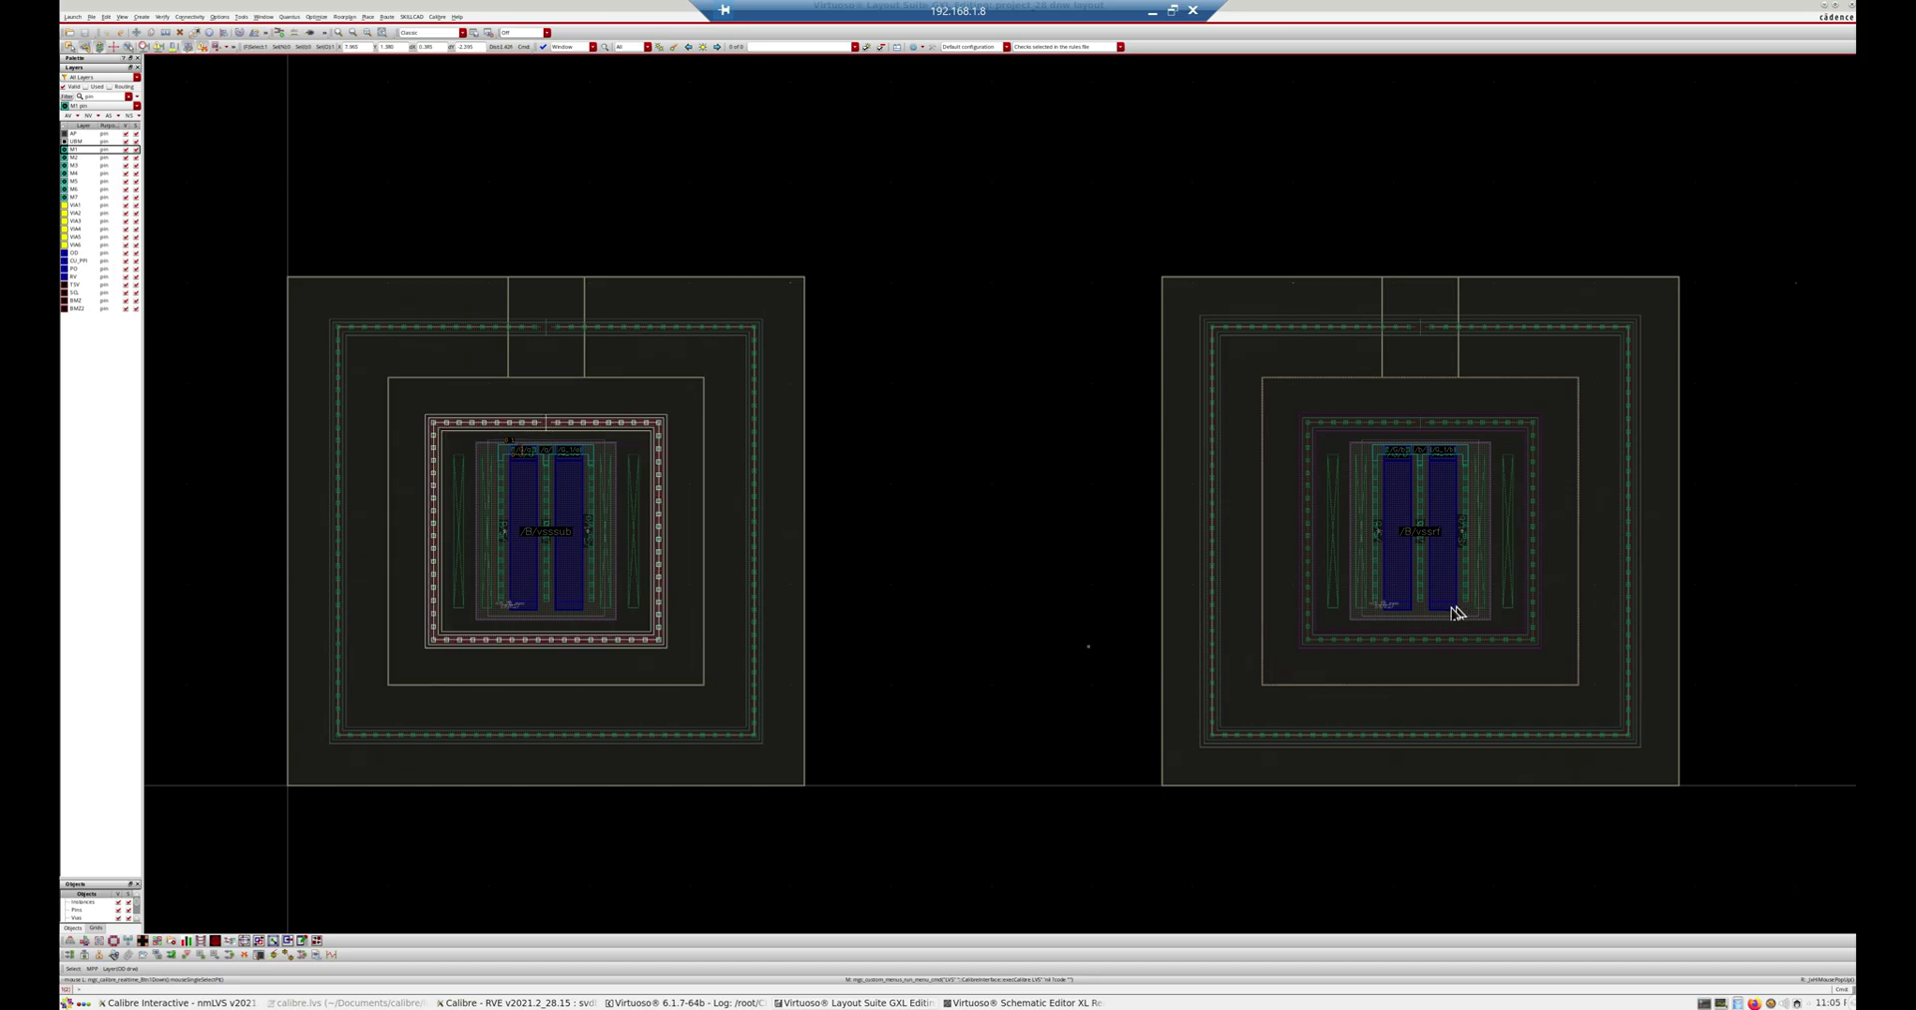
Step: Pick out the left device's inner guard ring and inner device area in the layout to check the ring's connection
{"action": "left_click", "coordinate": [1394, 644]}
{"action": "left_click", "coordinate": [1188, 723]}
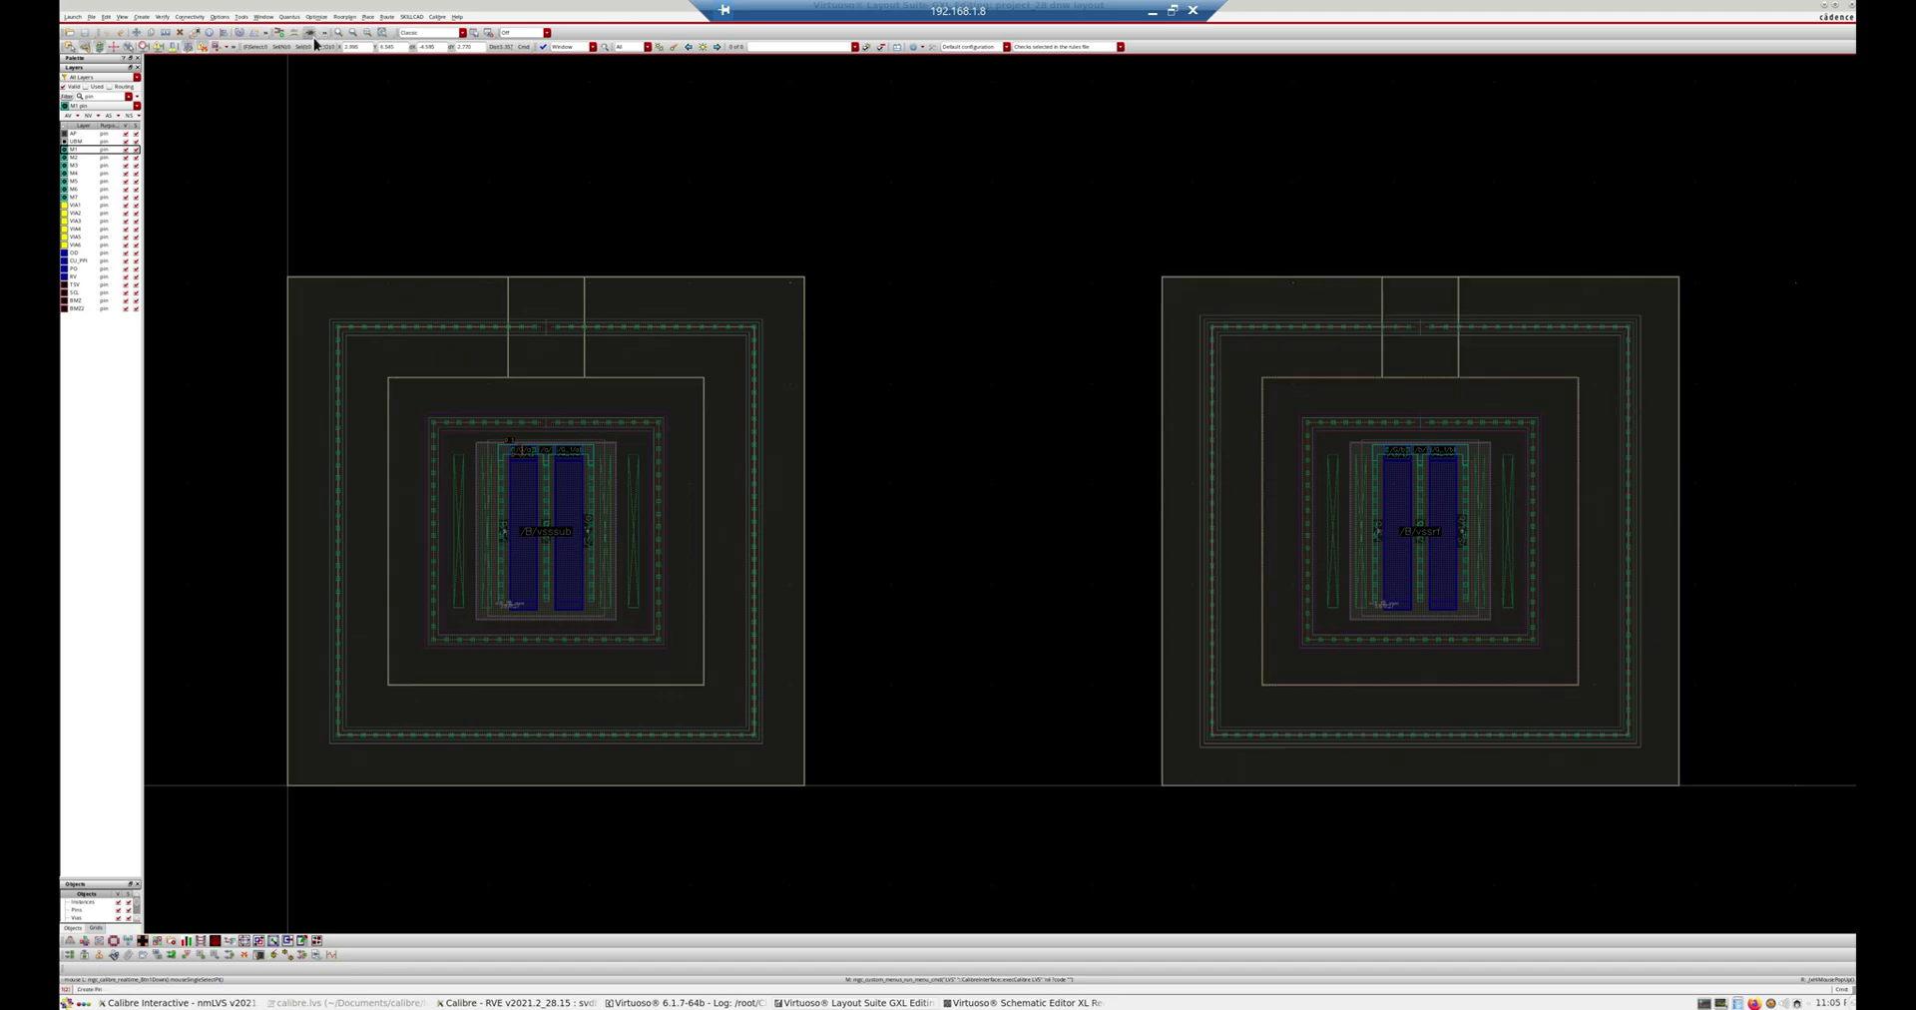
{"action": "left_click", "coordinate": [575, 648]}
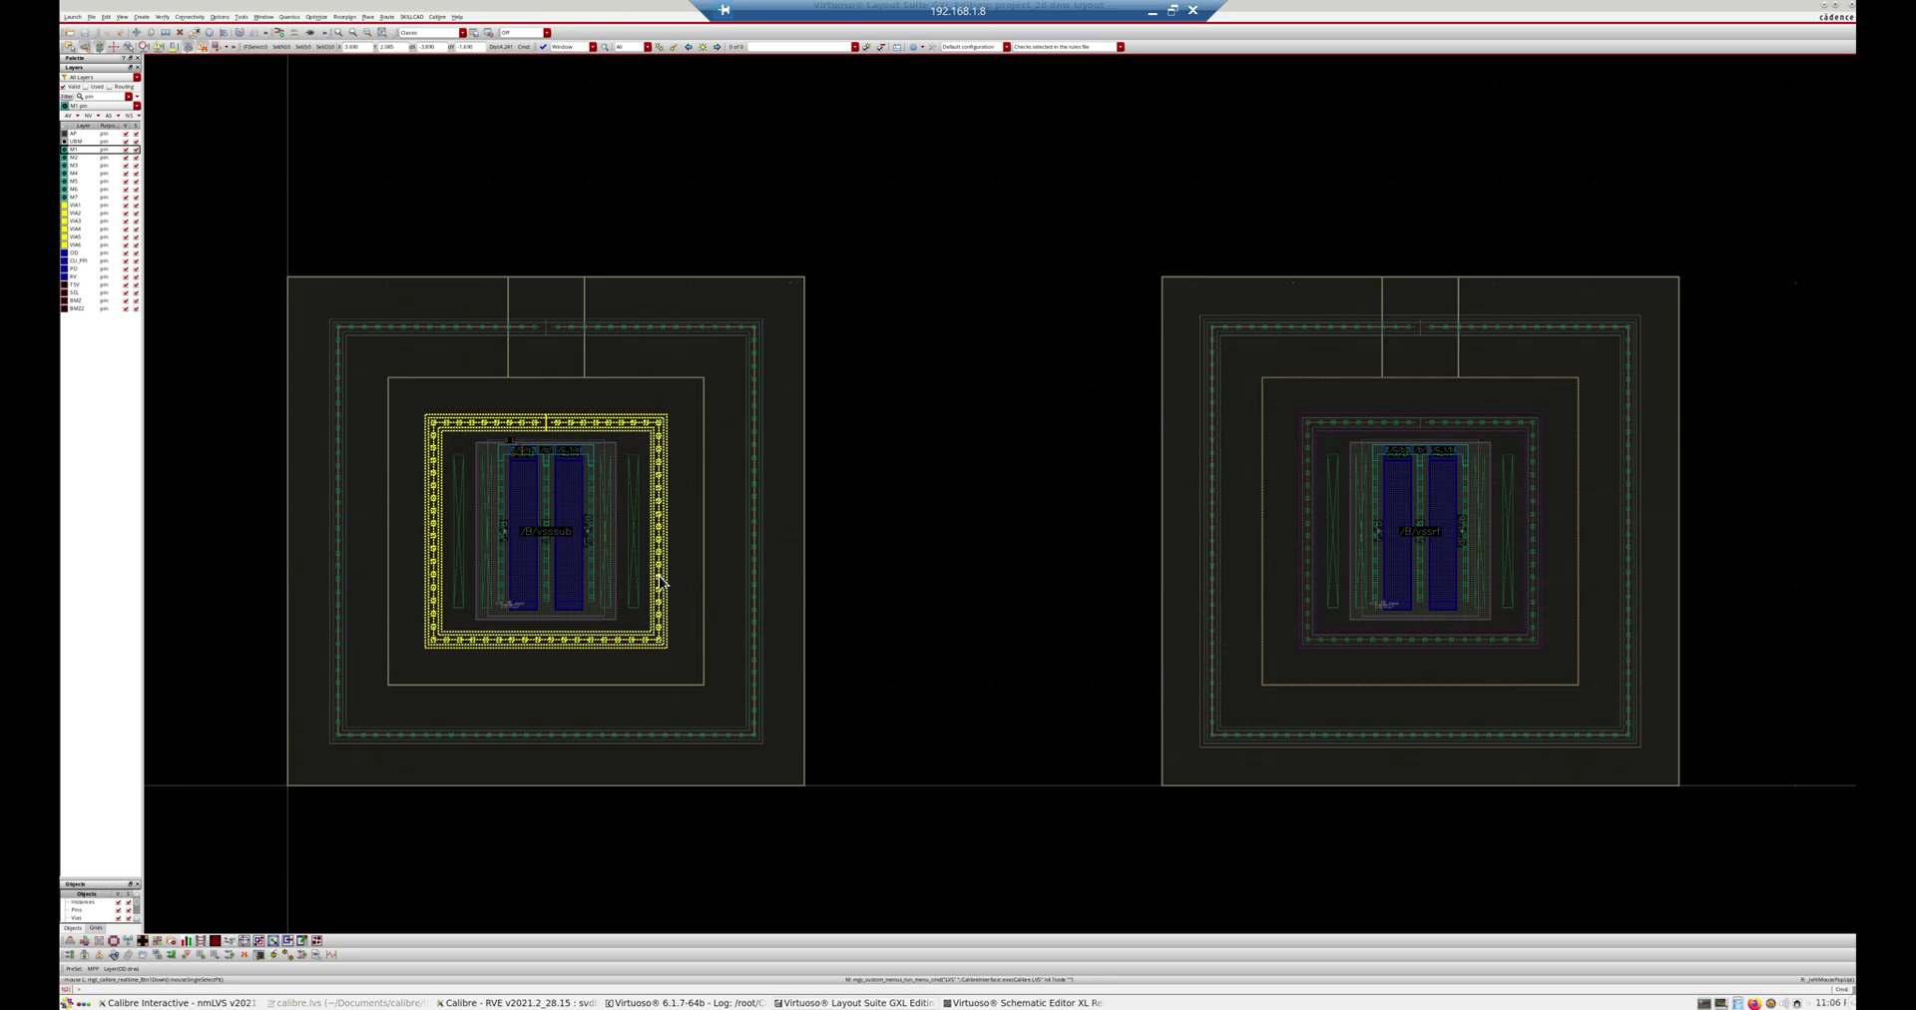
{"action": "left_click", "coordinate": [551, 645]}
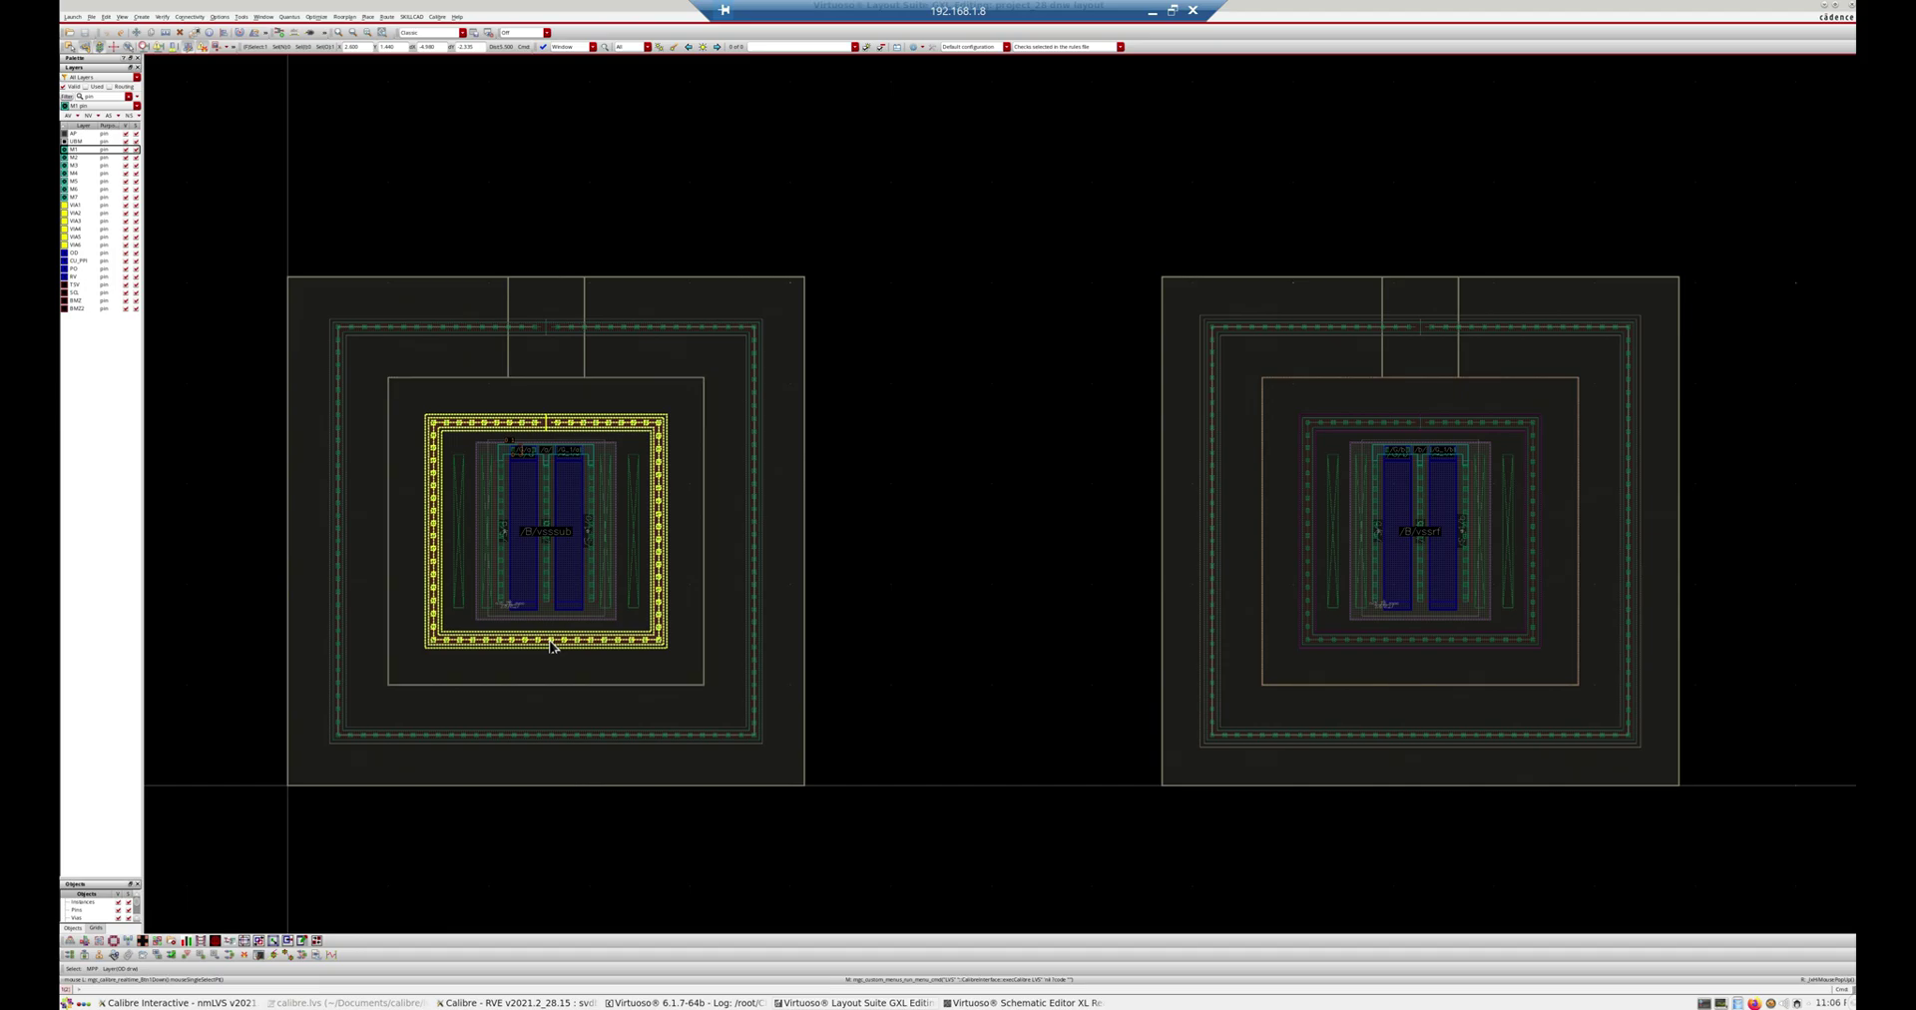
{"action": "left_click", "coordinate": [549, 518]}
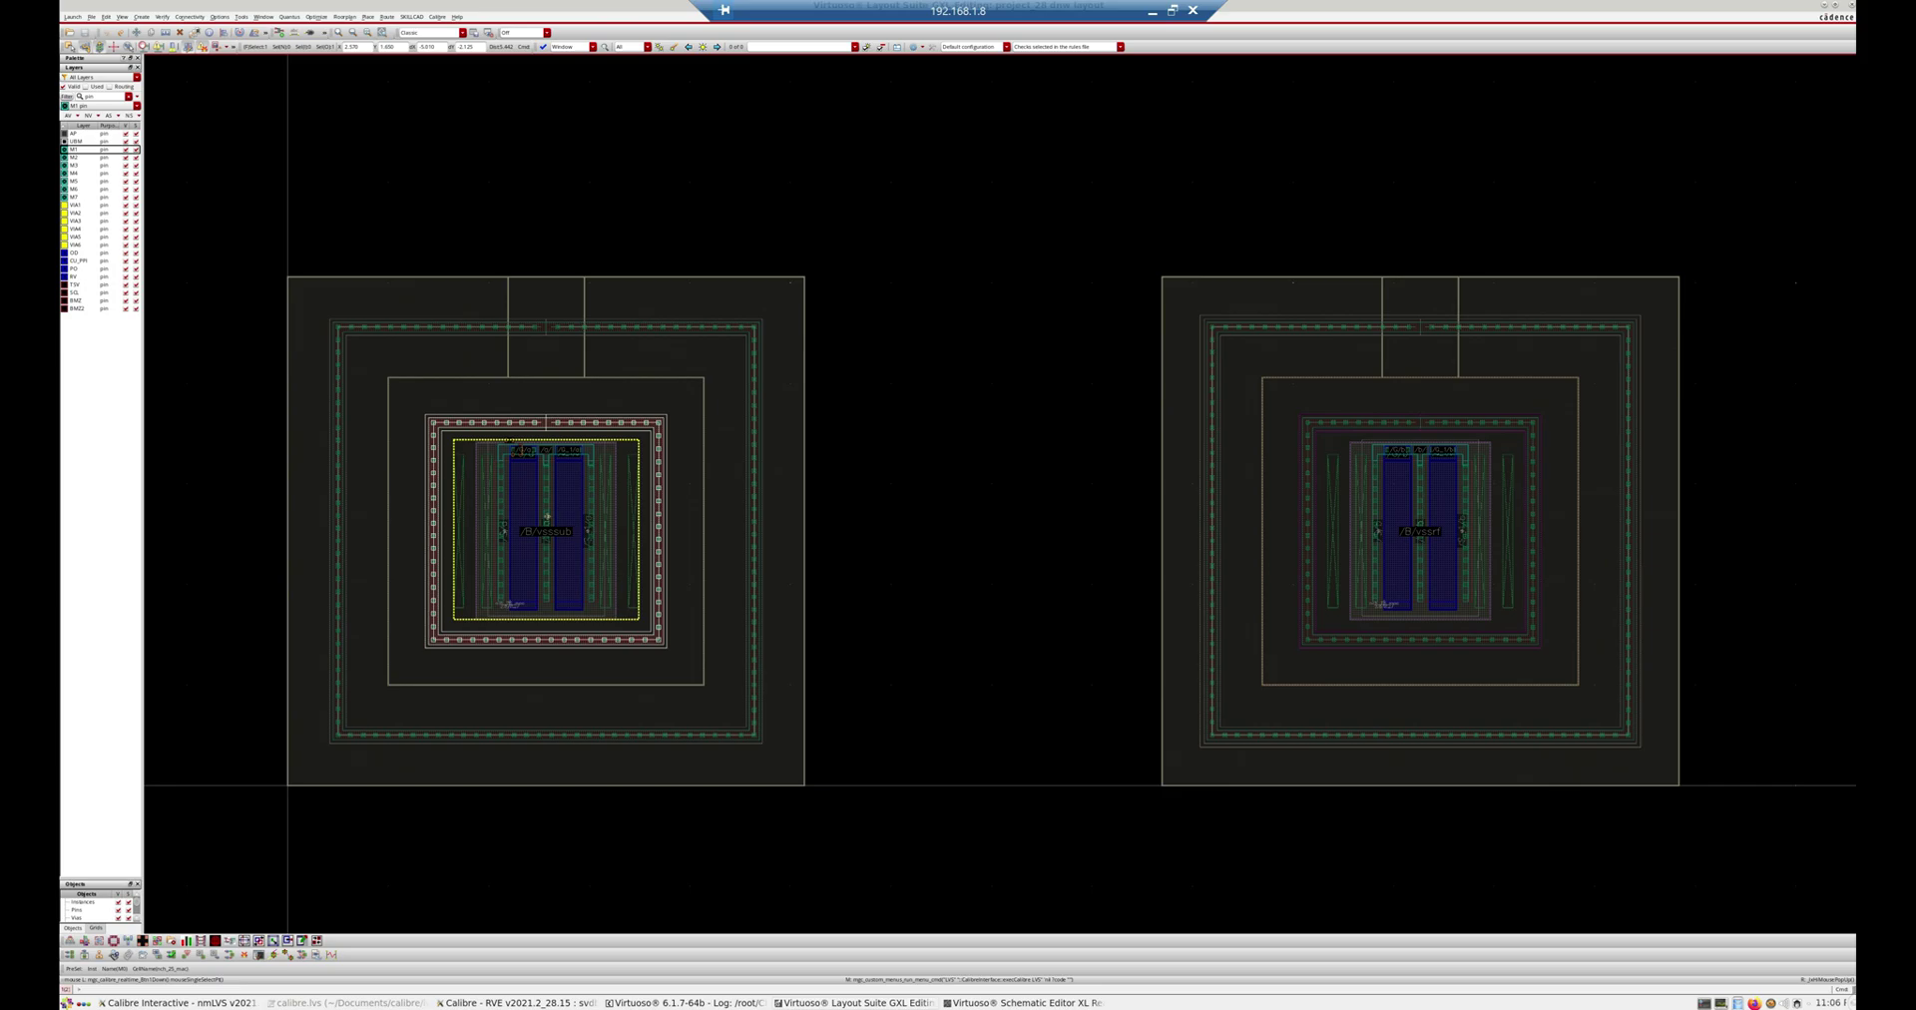
{"action": "left_click", "coordinate": [590, 646]}
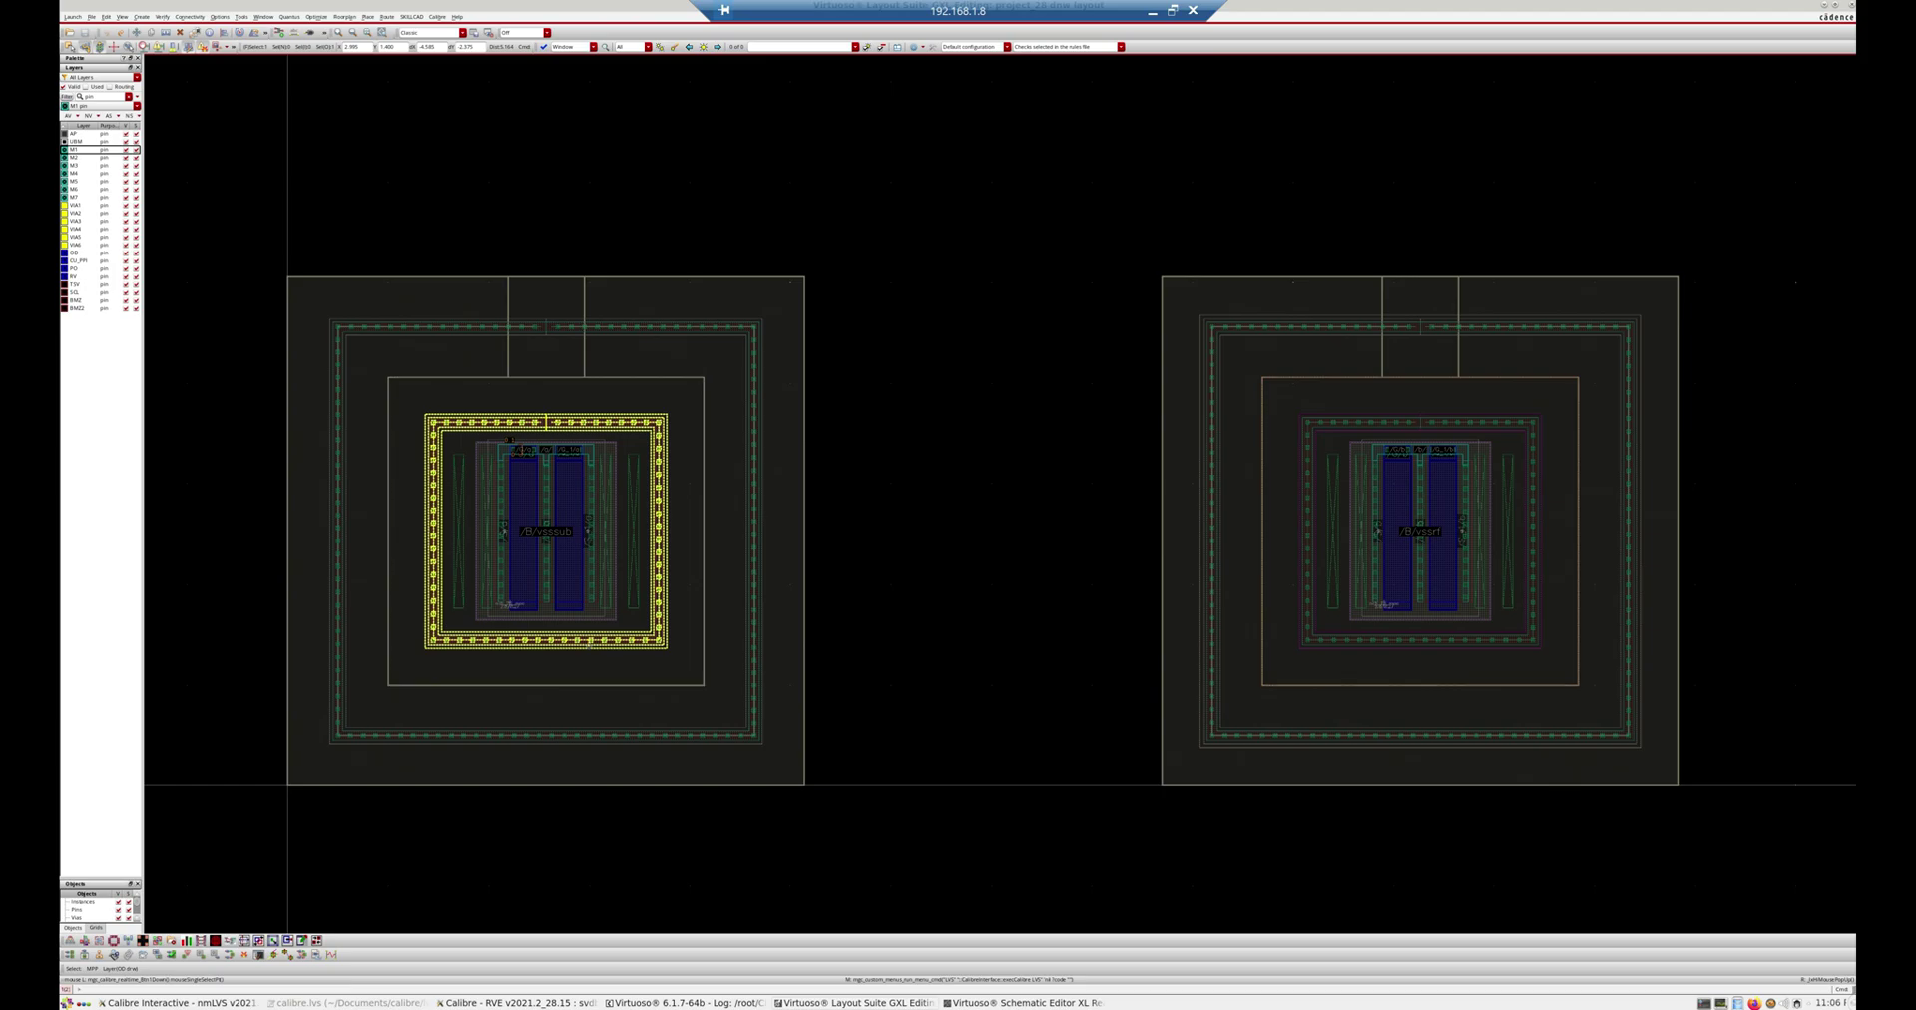
{"action": "left_click", "coordinate": [496, 120]}
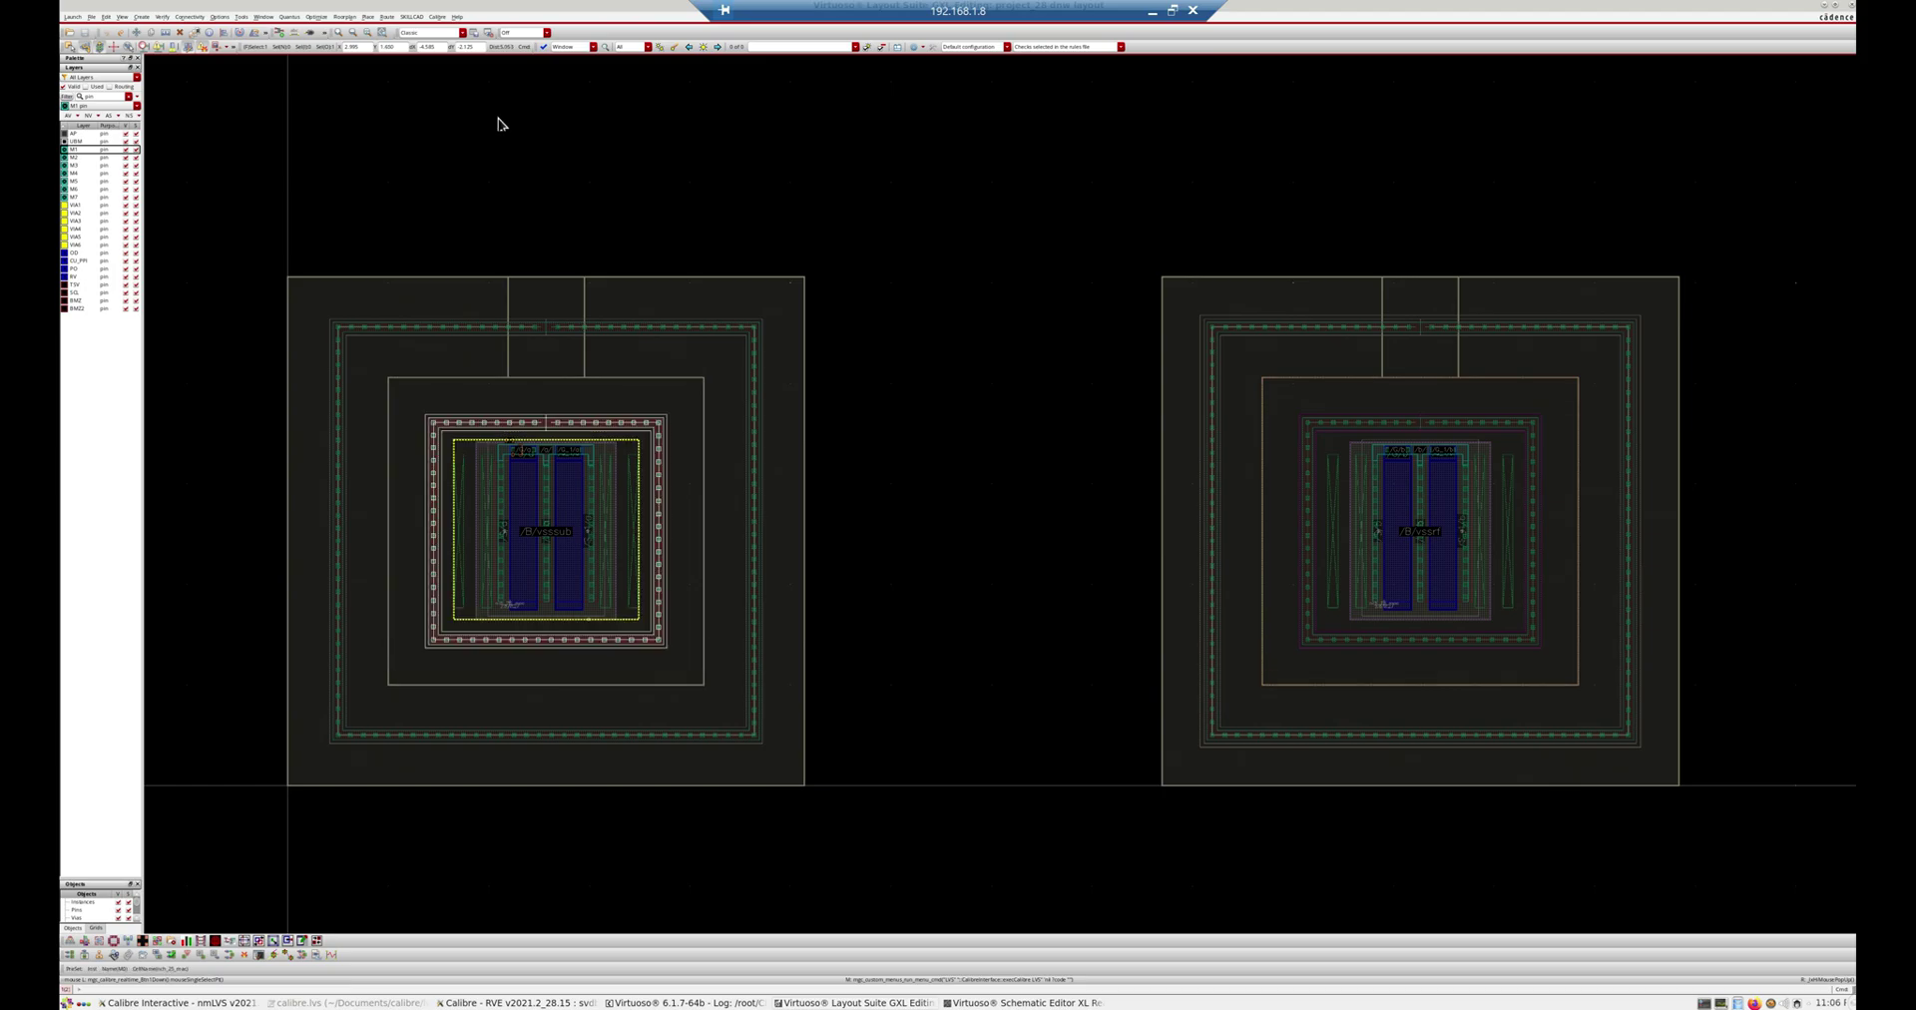
Step: Set up a manually drawn rectangular pin named vsssub with manual label placement, accepting the label text style
{"action": "left_click", "coordinate": [307, 32]}
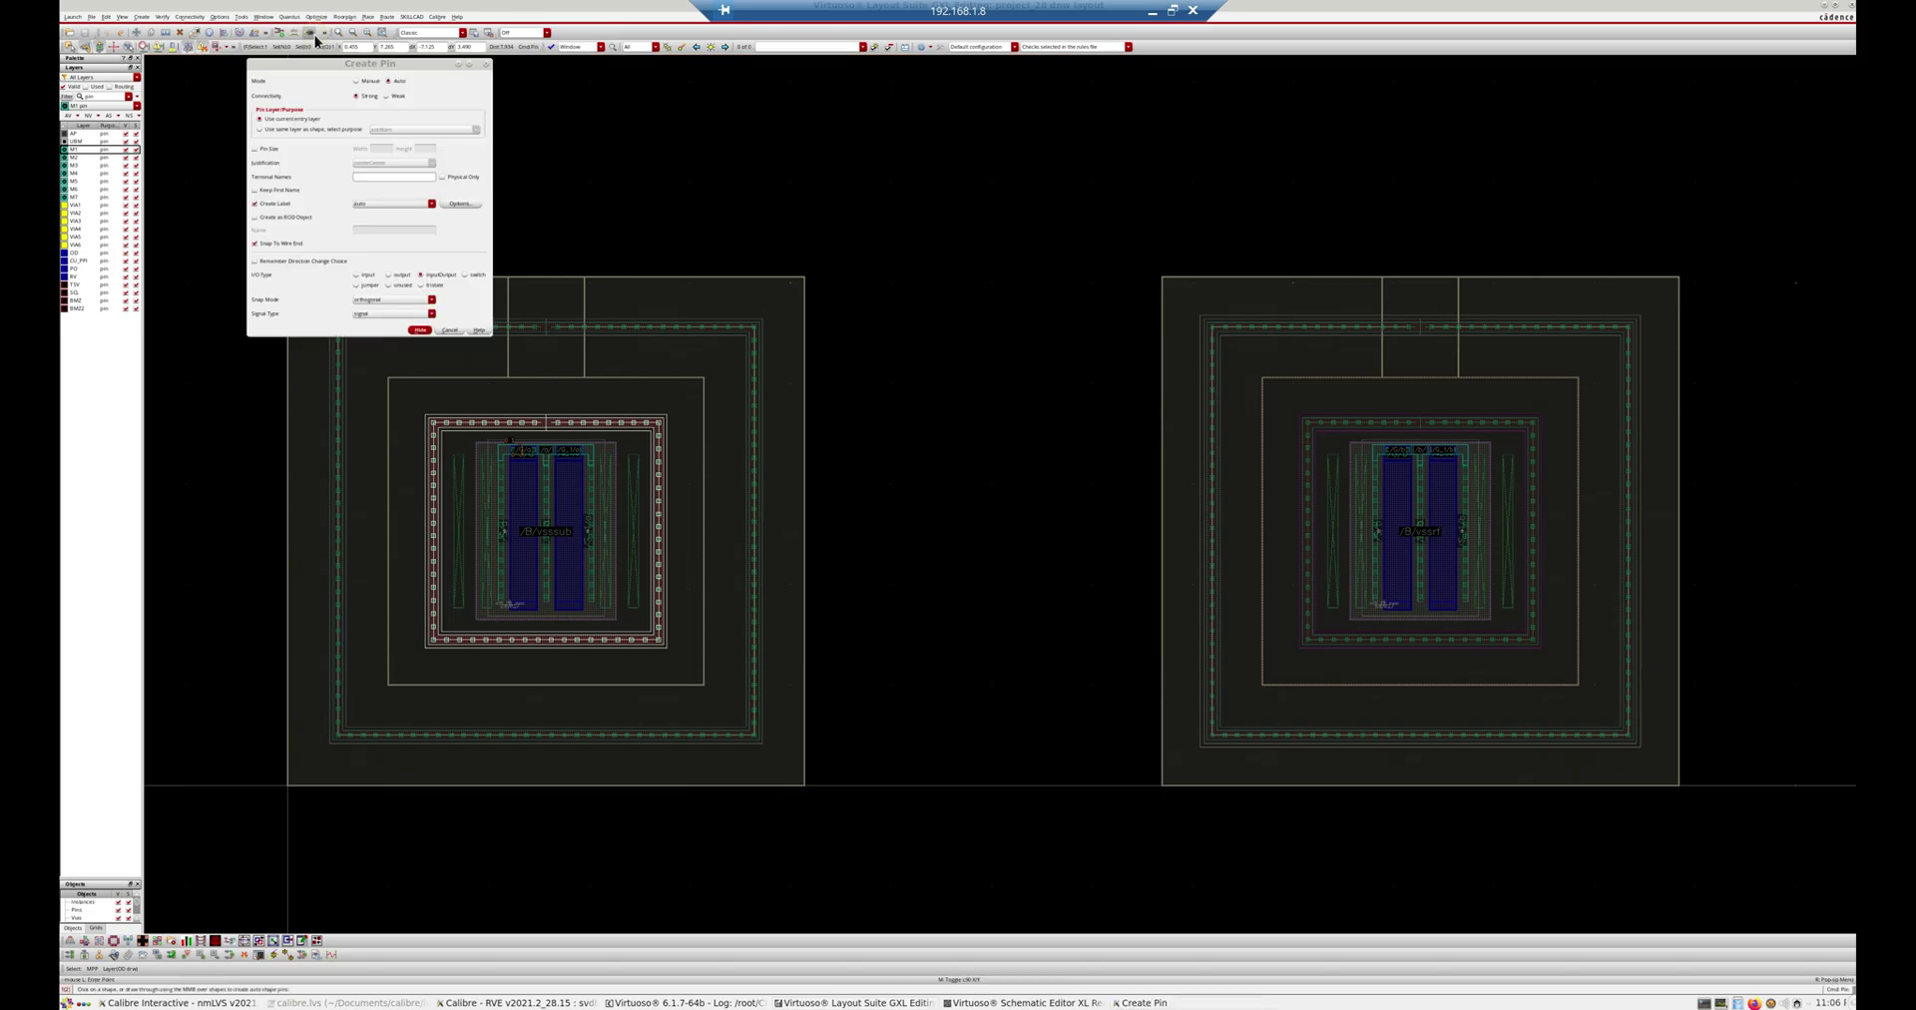
{"action": "left_click", "coordinate": [356, 81]}
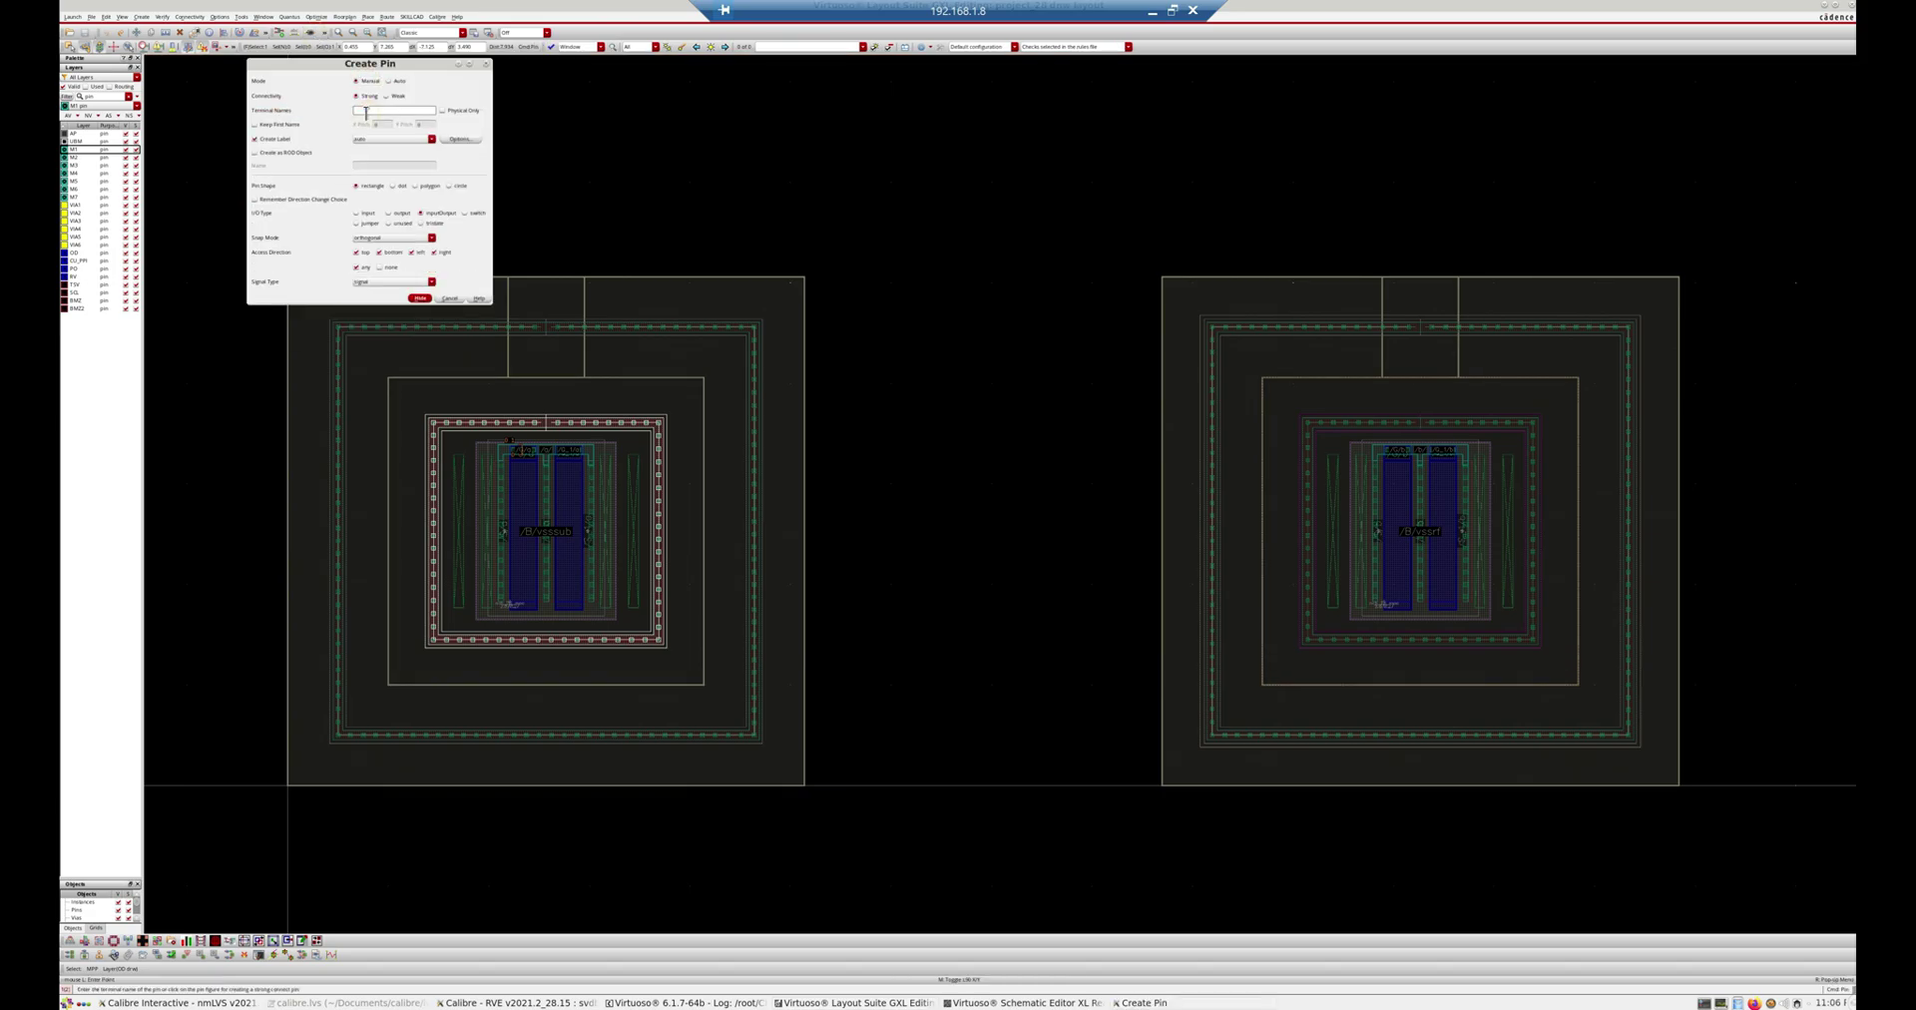
{"action": "left_click", "coordinate": [365, 112]}
{"action": "type", "text": "vsssub"}
{"action": "left_click", "coordinate": [409, 144]}
{"action": "left_click", "coordinate": [399, 148]}
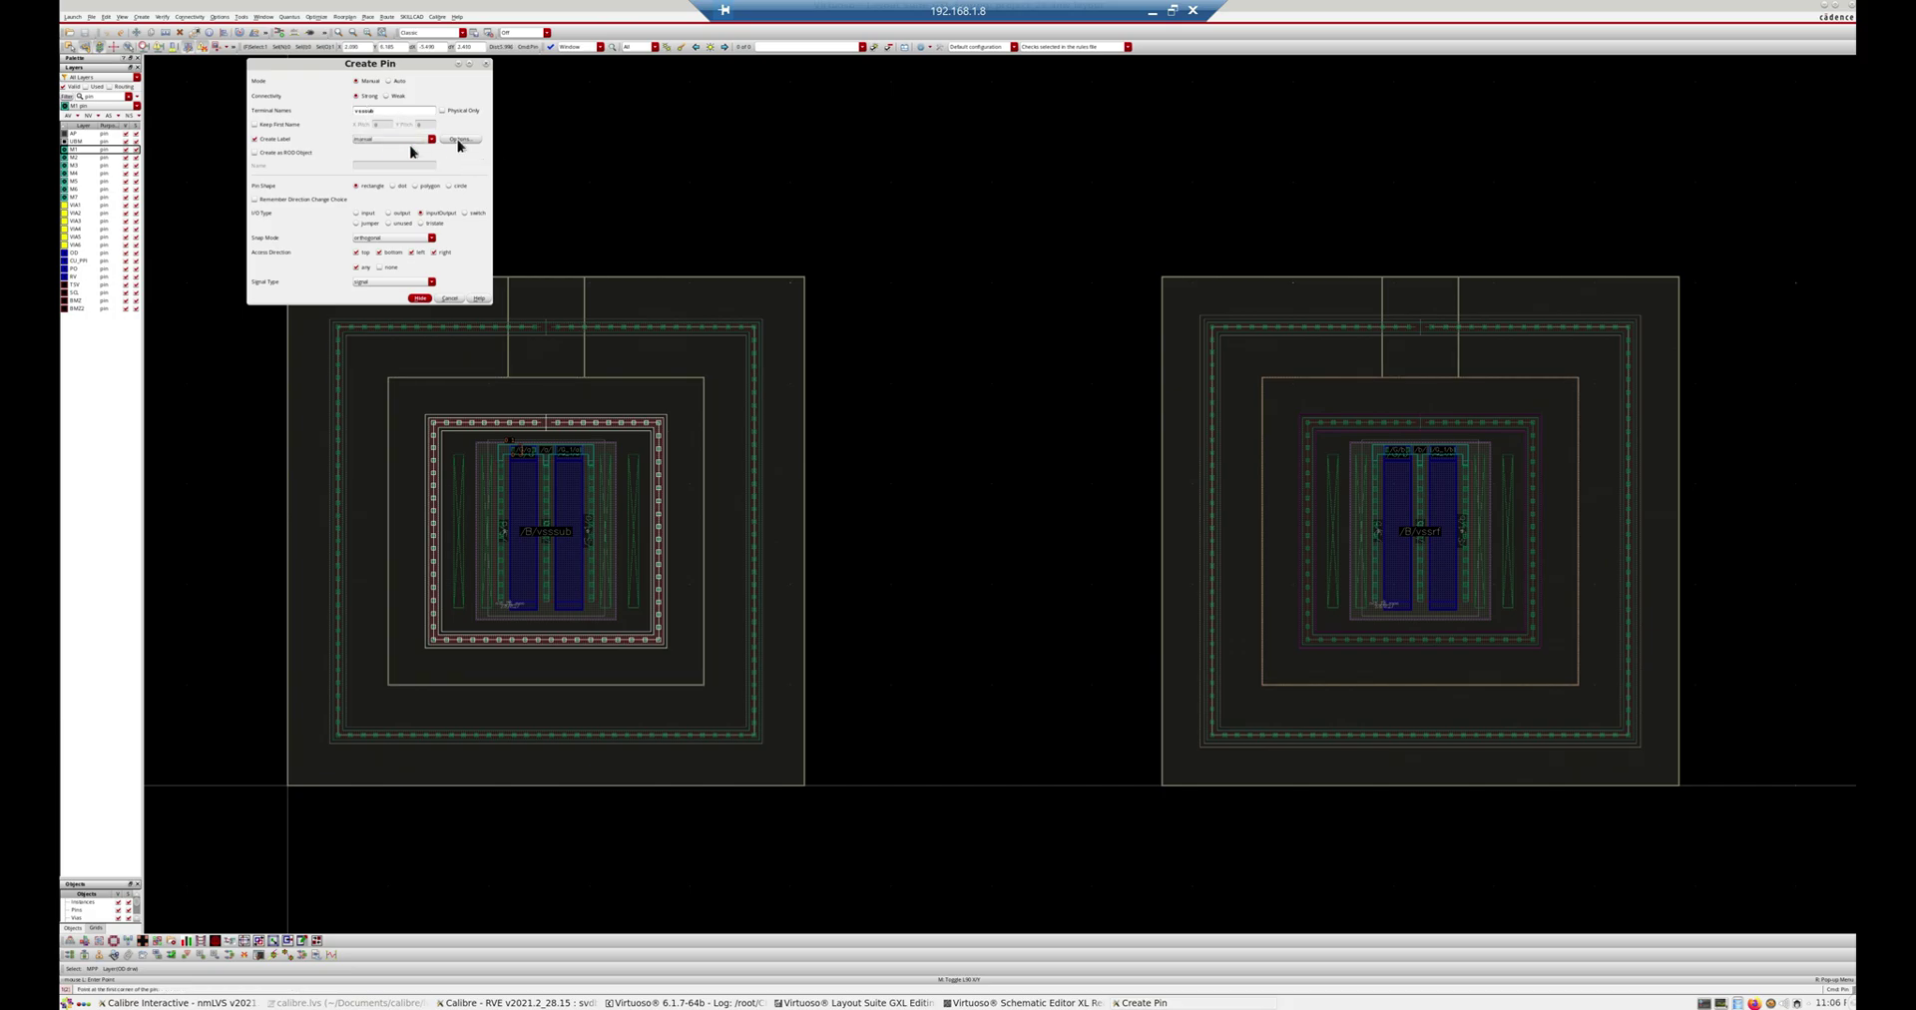
{"action": "left_click", "coordinate": [445, 141]}
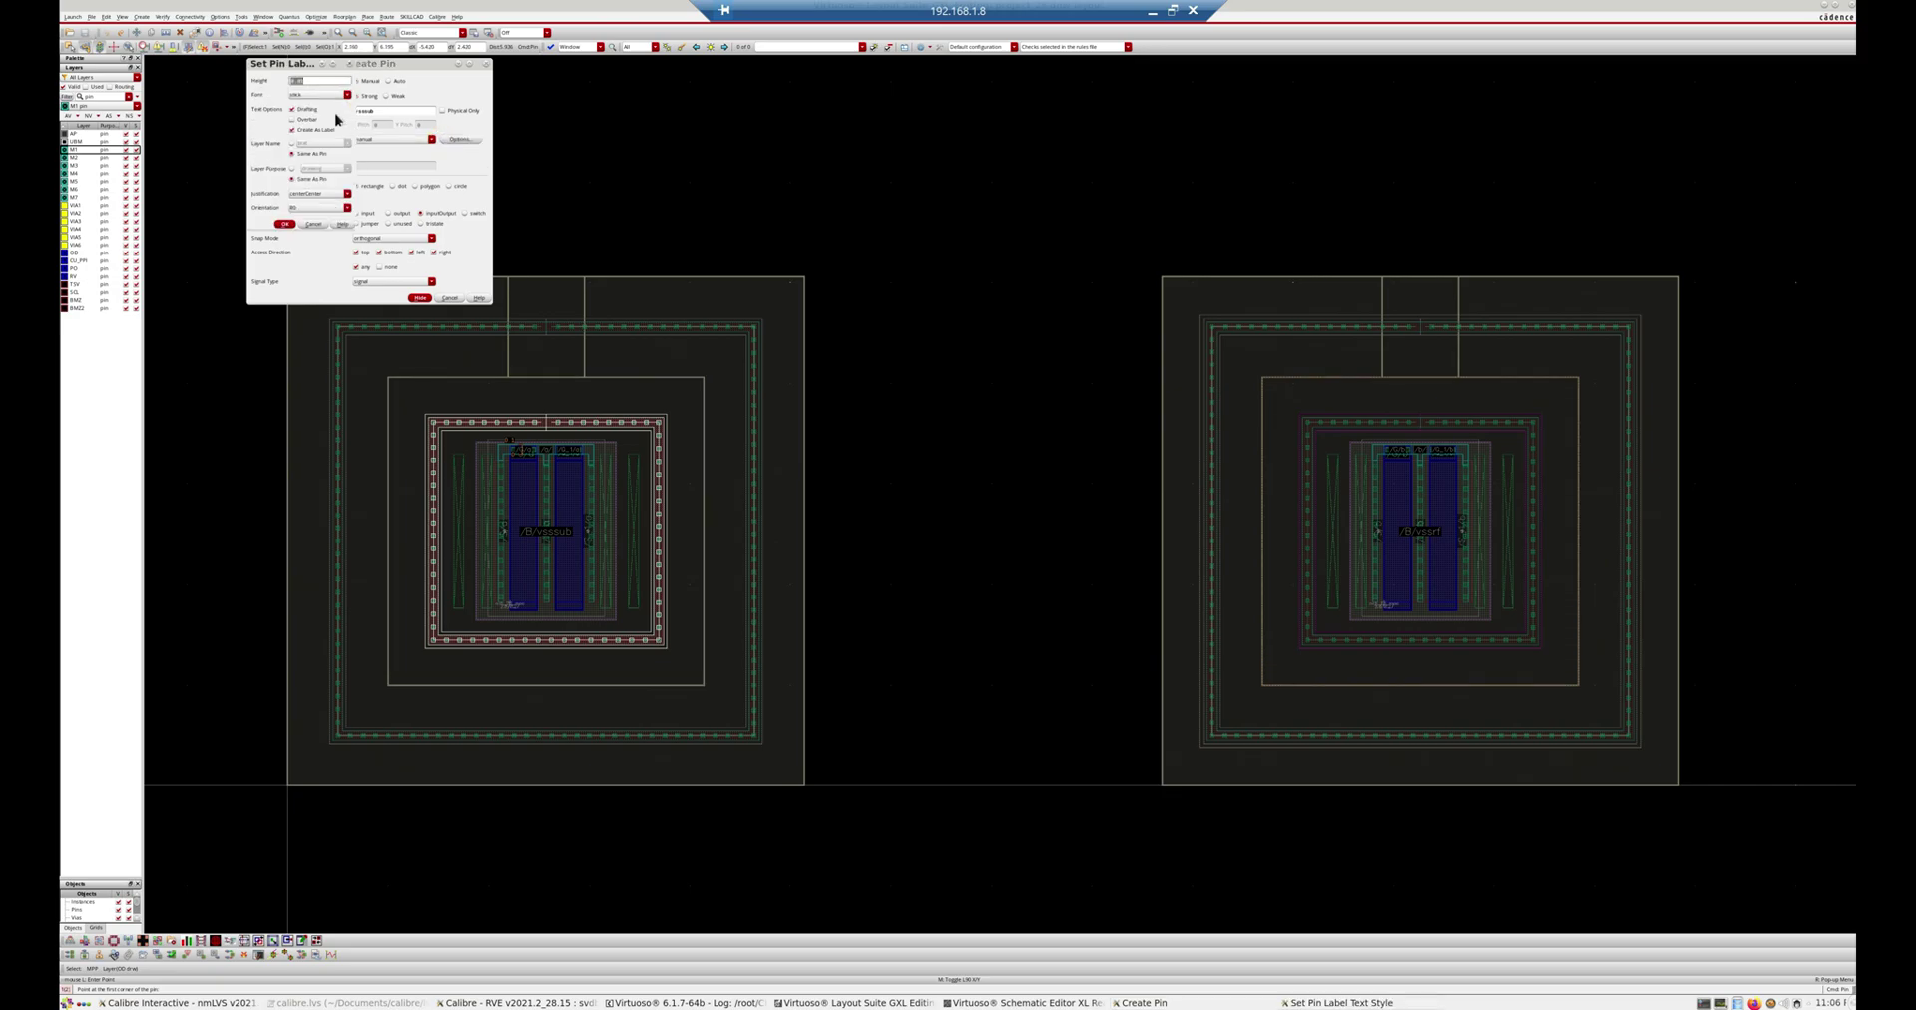
{"action": "left_click", "coordinate": [282, 224]}
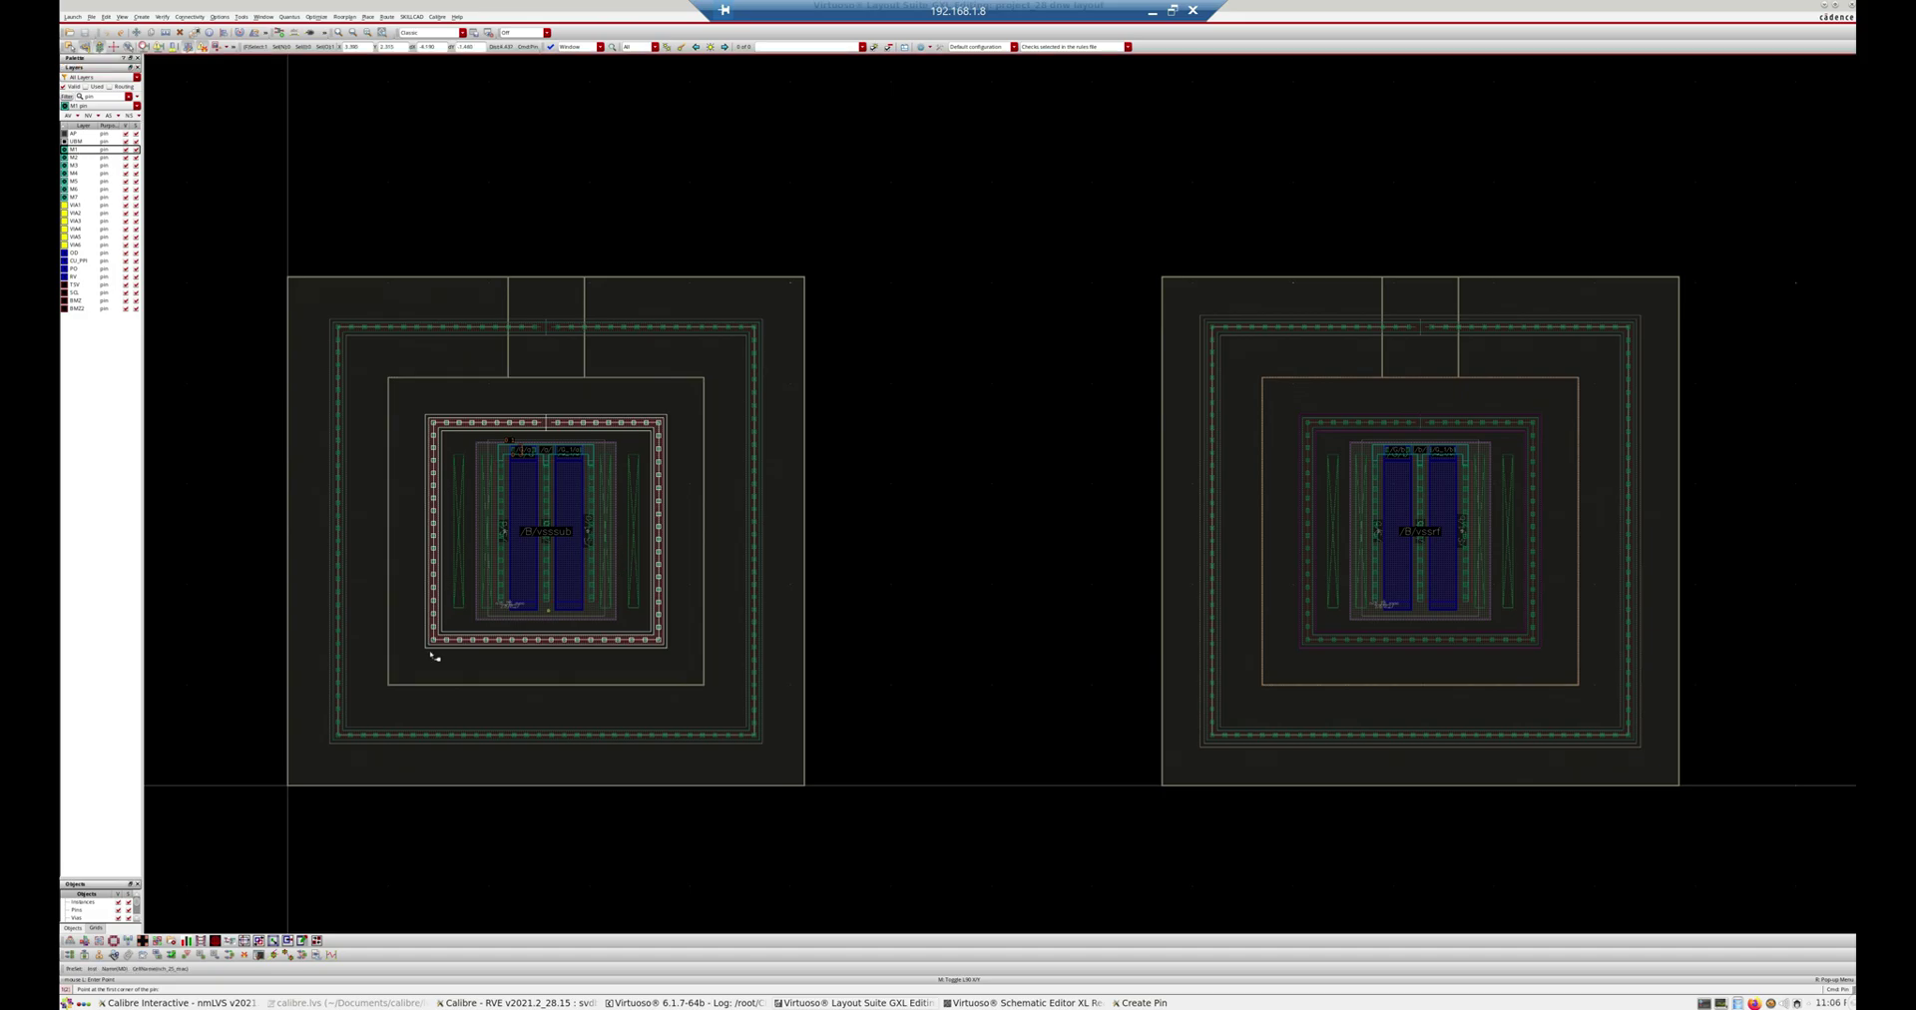
Step: Draw the vsssub pin over the lower-left corner of the left device's inner guard ring and place its label on the pin
{"action": "scroll", "coordinate": [432, 650], "scroll_direction": "up", "scroll_amount": 4, "text": "ctrl"}
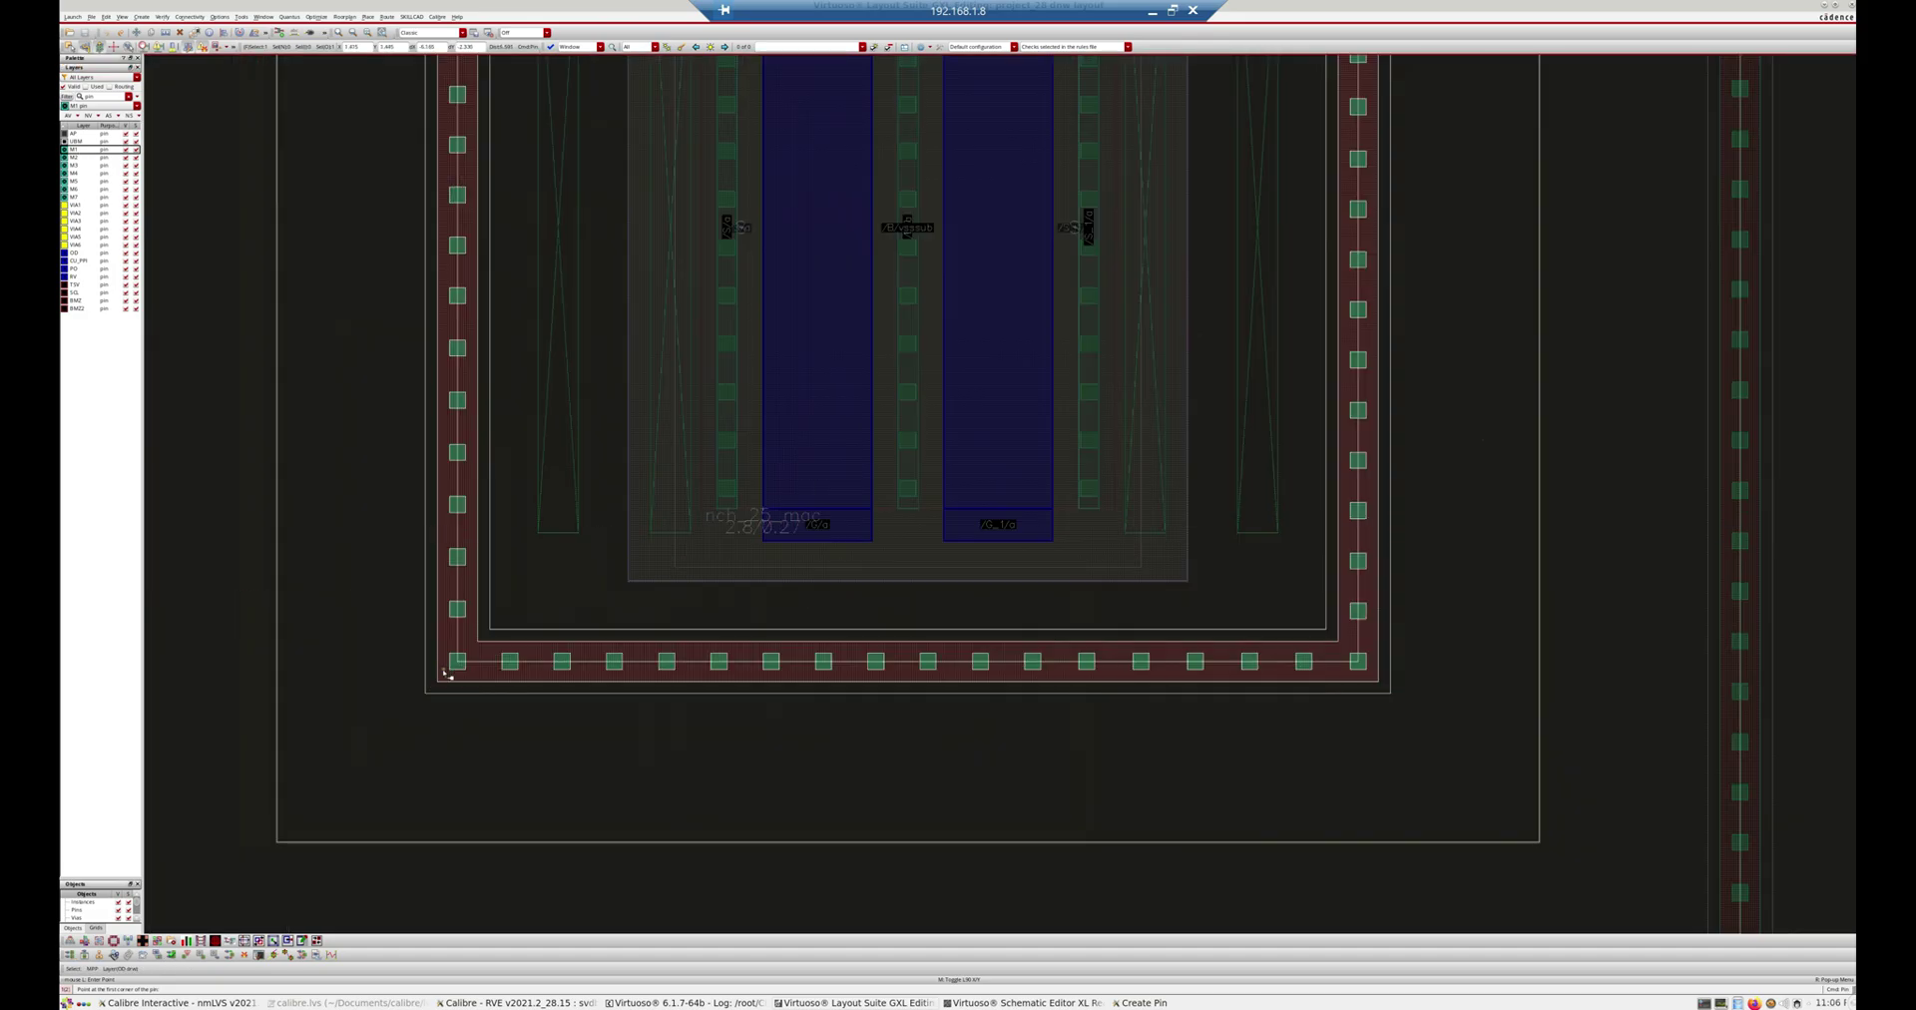
{"action": "scroll", "coordinate": [444, 676], "scroll_direction": "up", "scroll_amount": 3, "text": "ctrl"}
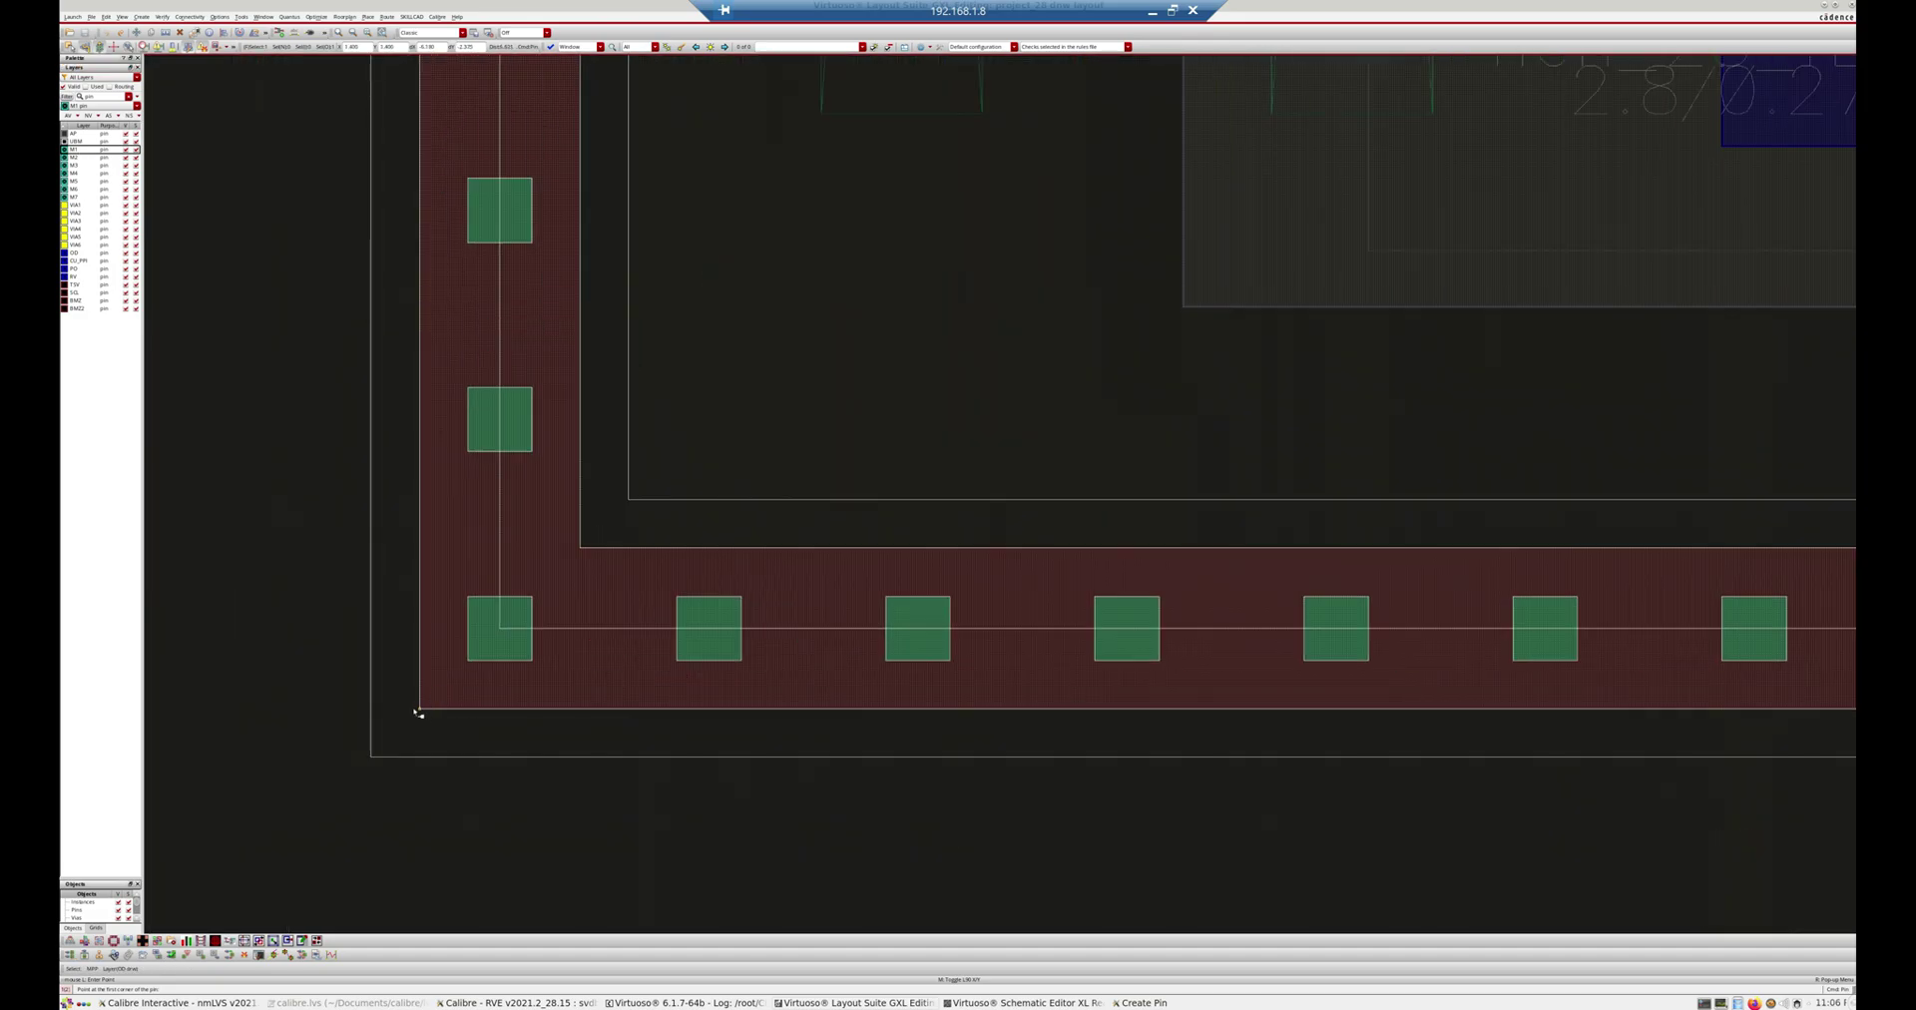
{"action": "left_click", "coordinate": [419, 707]}
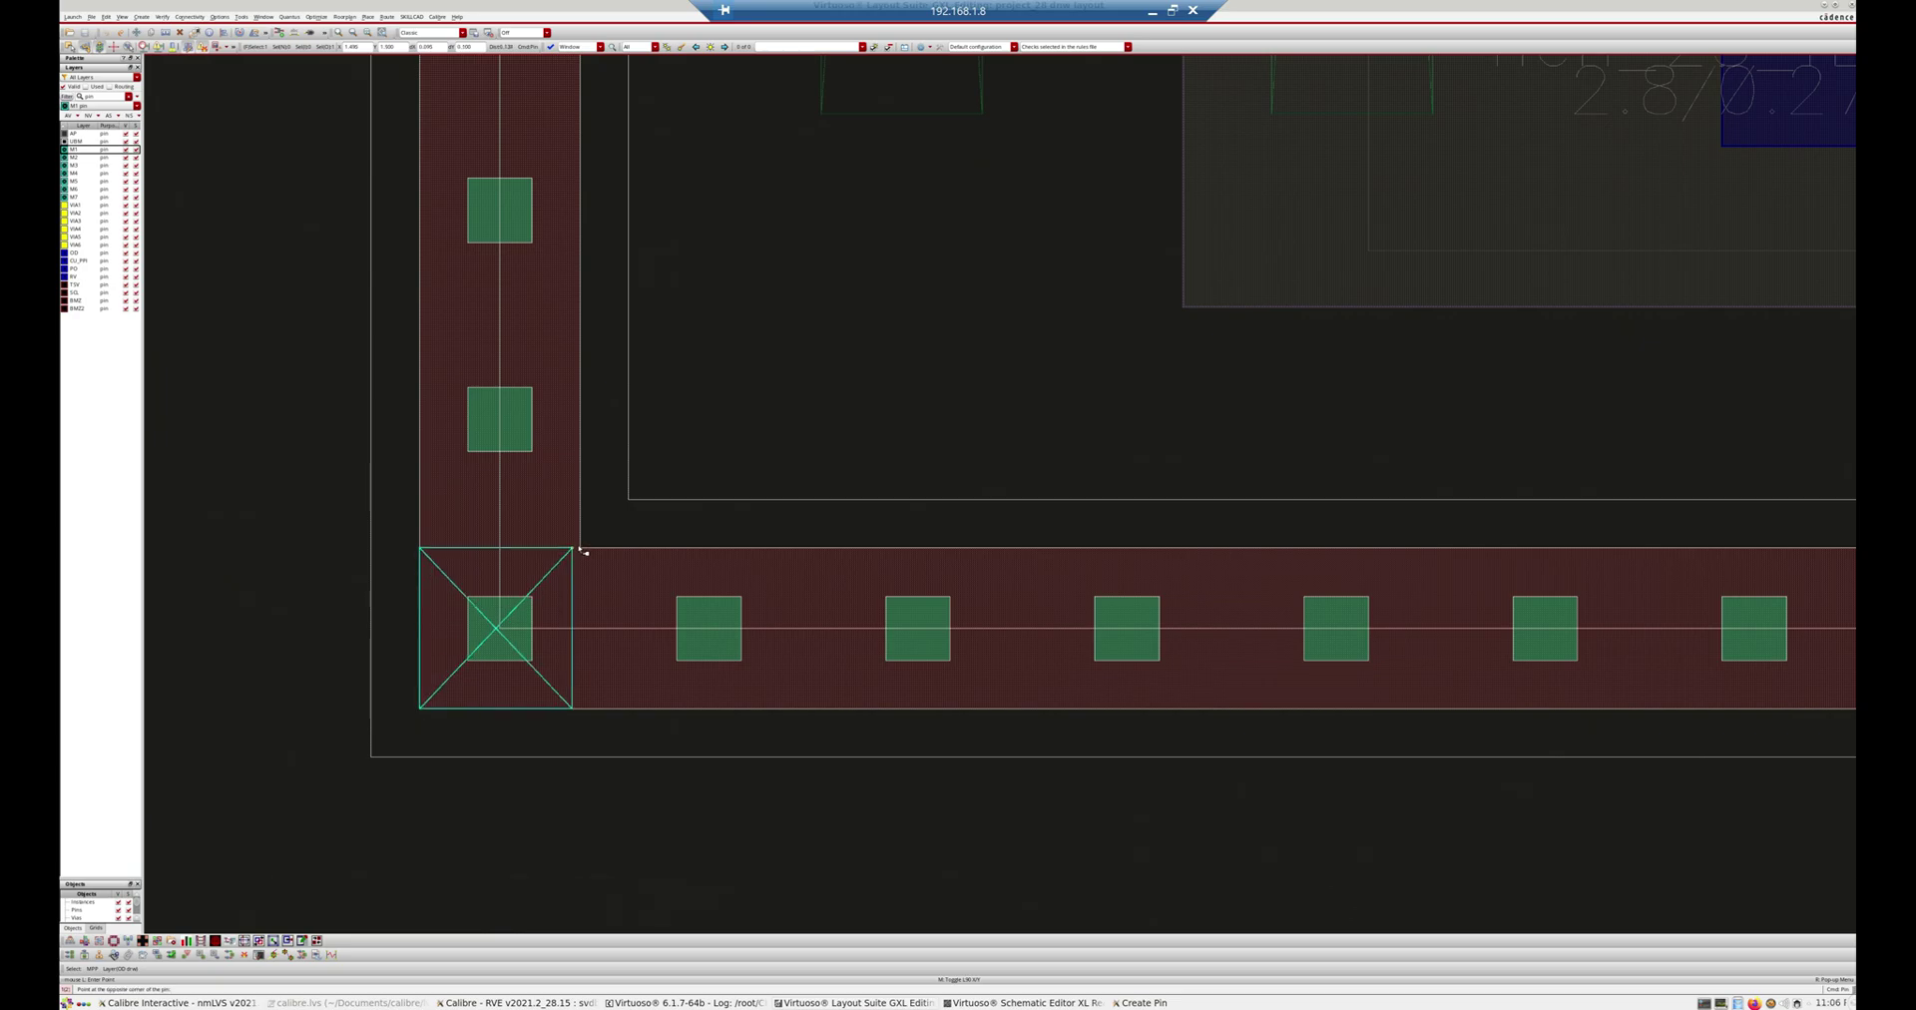
{"action": "left_click", "coordinate": [581, 568]}
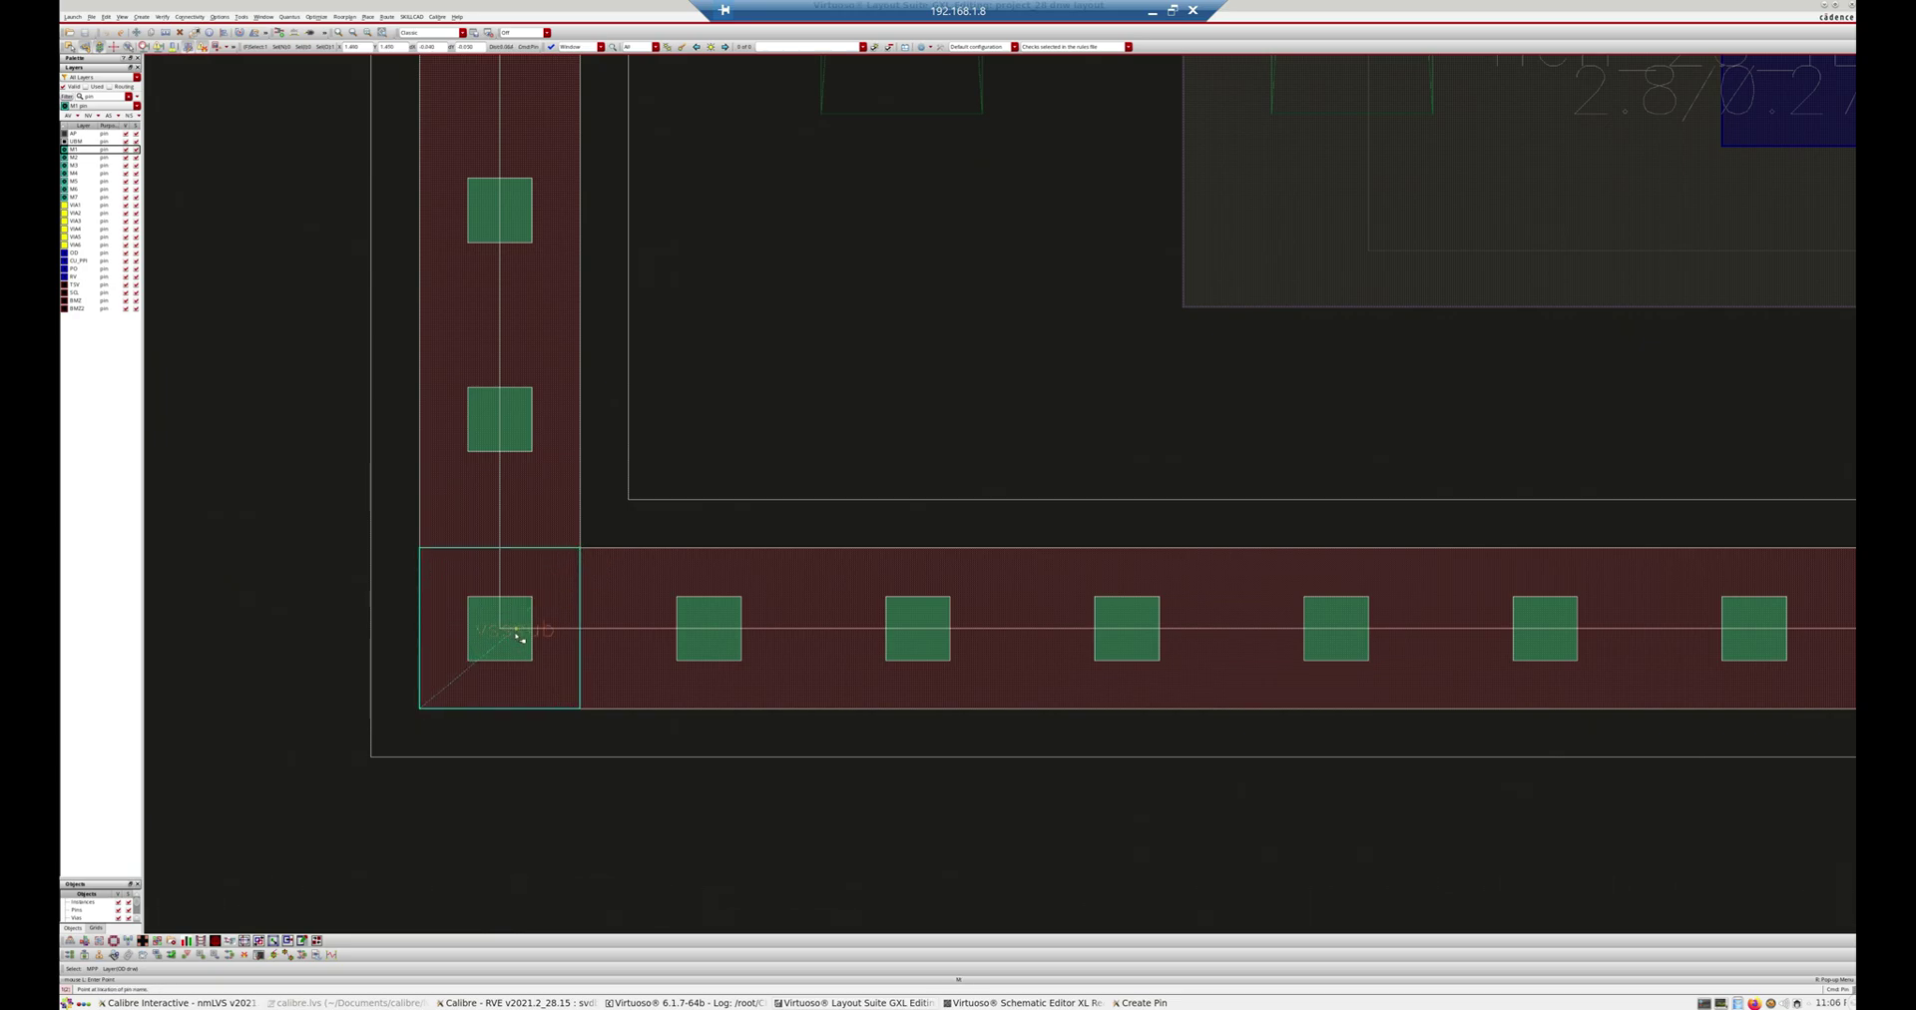
{"action": "scroll", "coordinate": [511, 630], "scroll_direction": "up", "scroll_amount": 2, "text": "ctrl"}
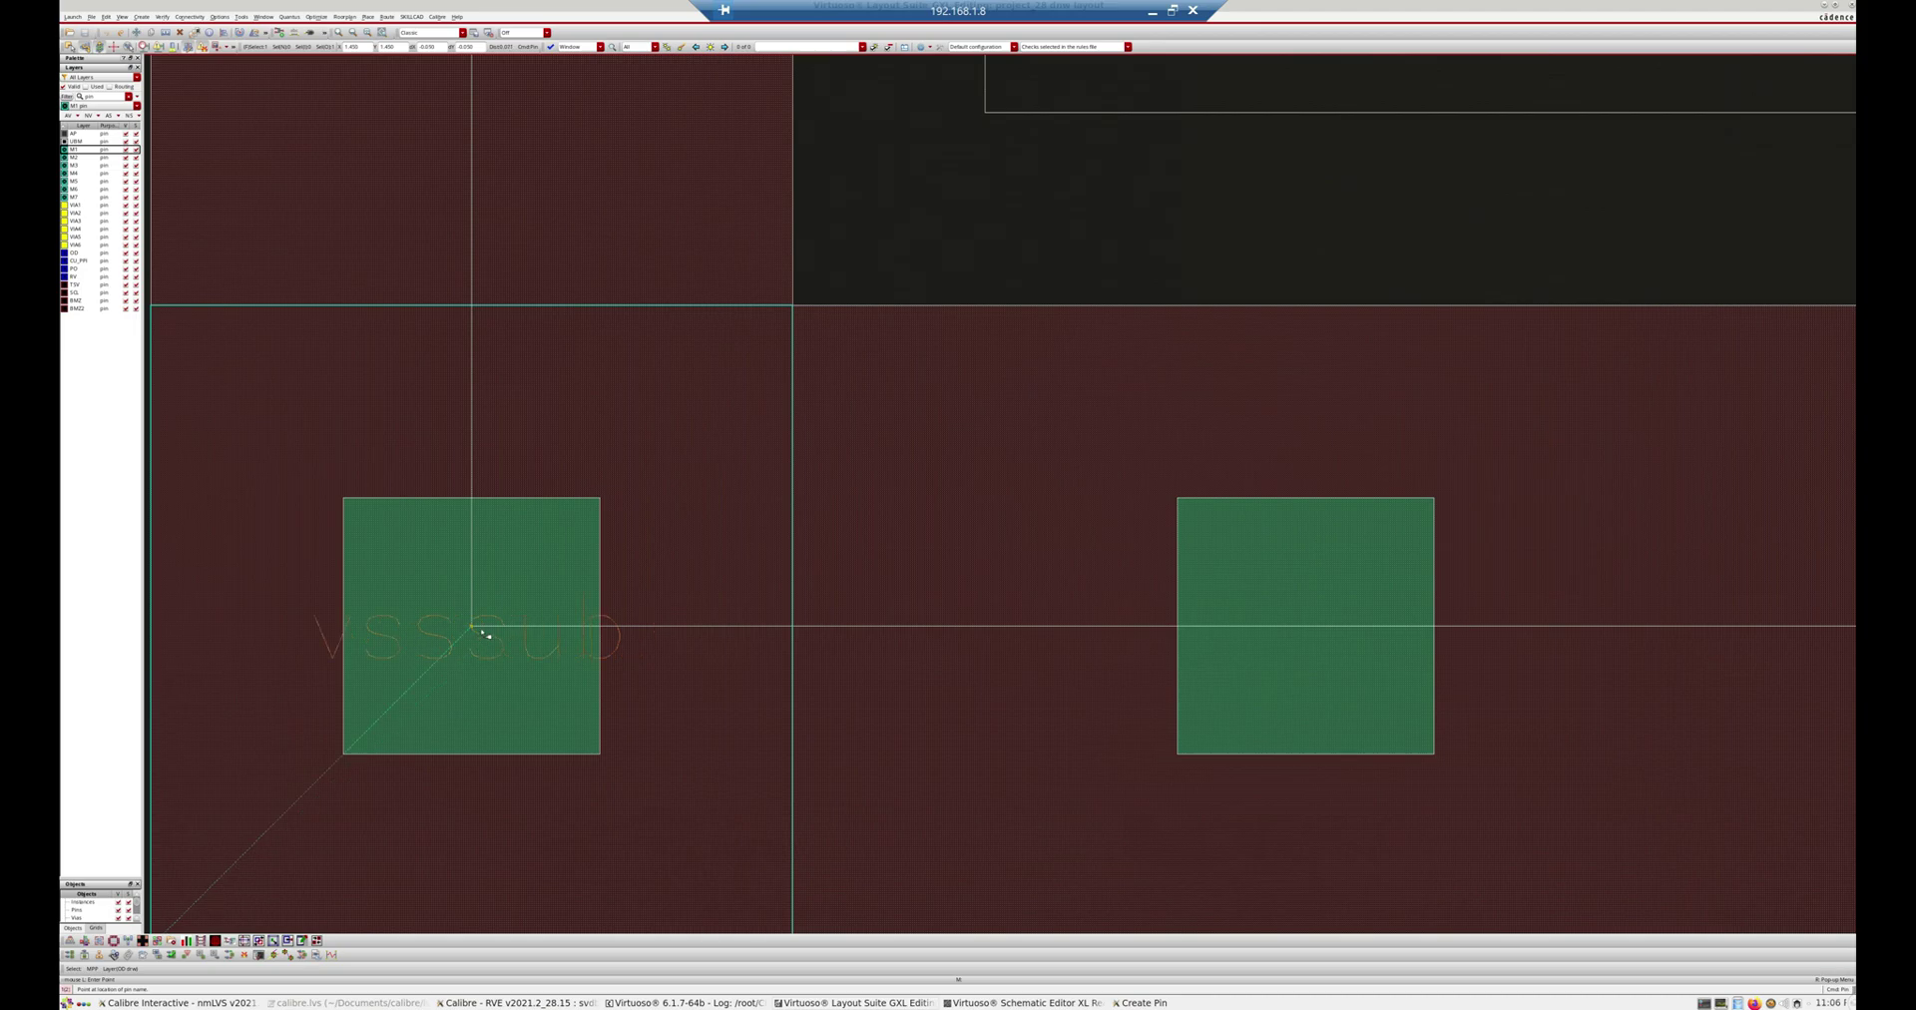
{"action": "scroll", "coordinate": [529, 564], "scroll_direction": "down", "scroll_amount": 4, "text": "ctrl"}
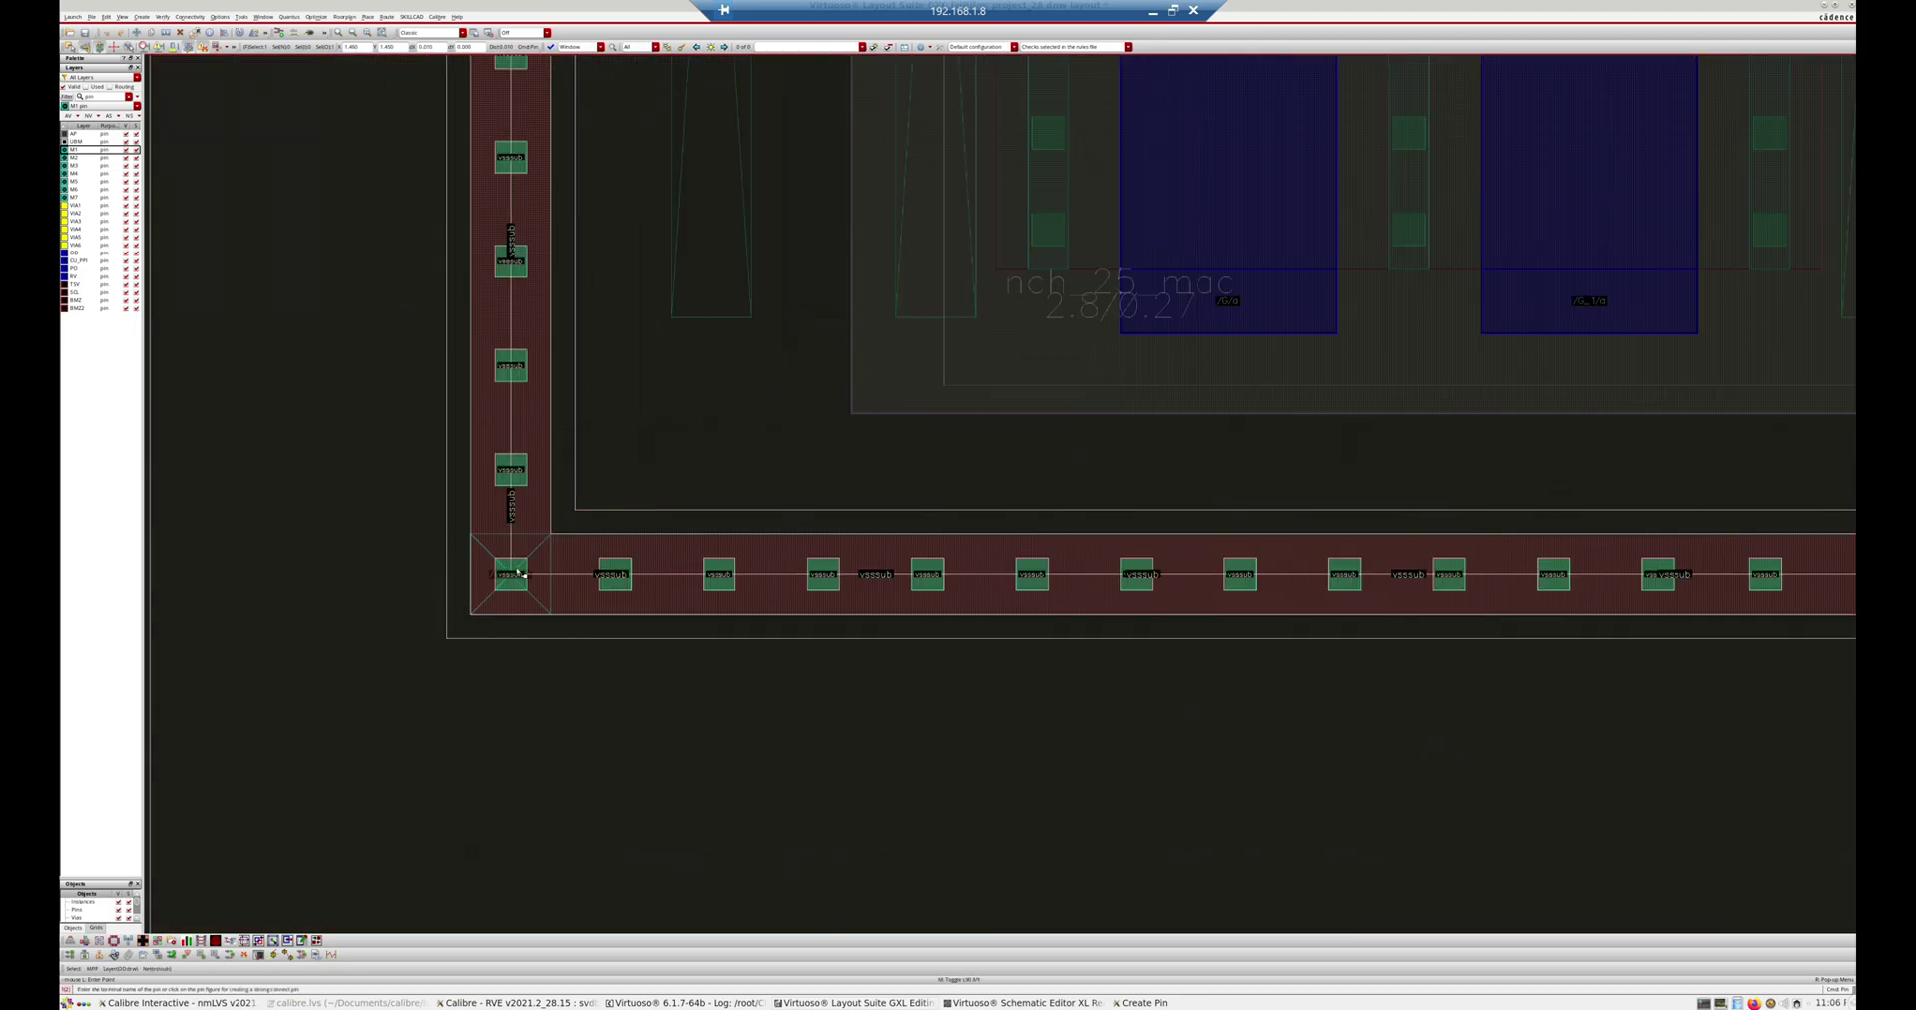
Step: Create a pin named vssrf over the lower-left corner of the right device's inner guard ring and place its label
{"action": "scroll", "coordinate": [609, 590], "scroll_direction": "down", "scroll_amount": 2, "text": "ctrl"}
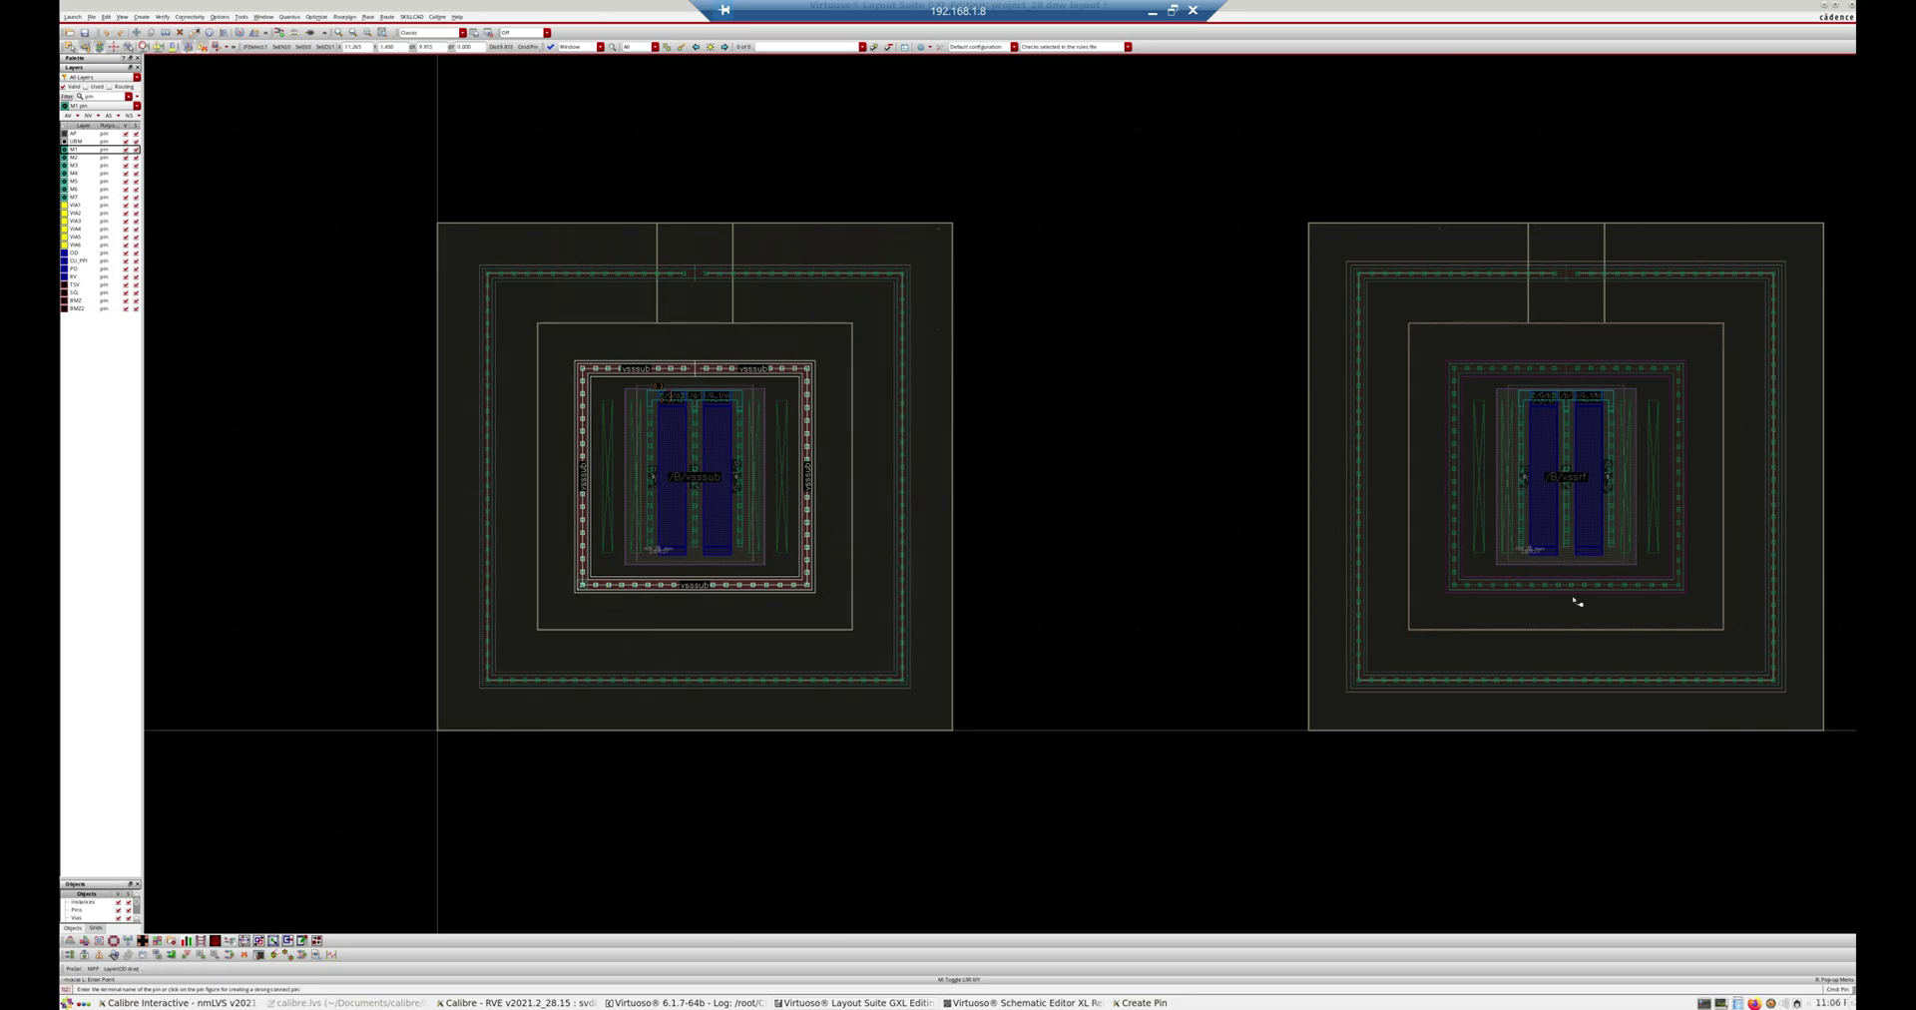
{"action": "scroll", "coordinate": [1573, 603], "scroll_direction": "up", "scroll_amount": 1, "text": "ctrl"}
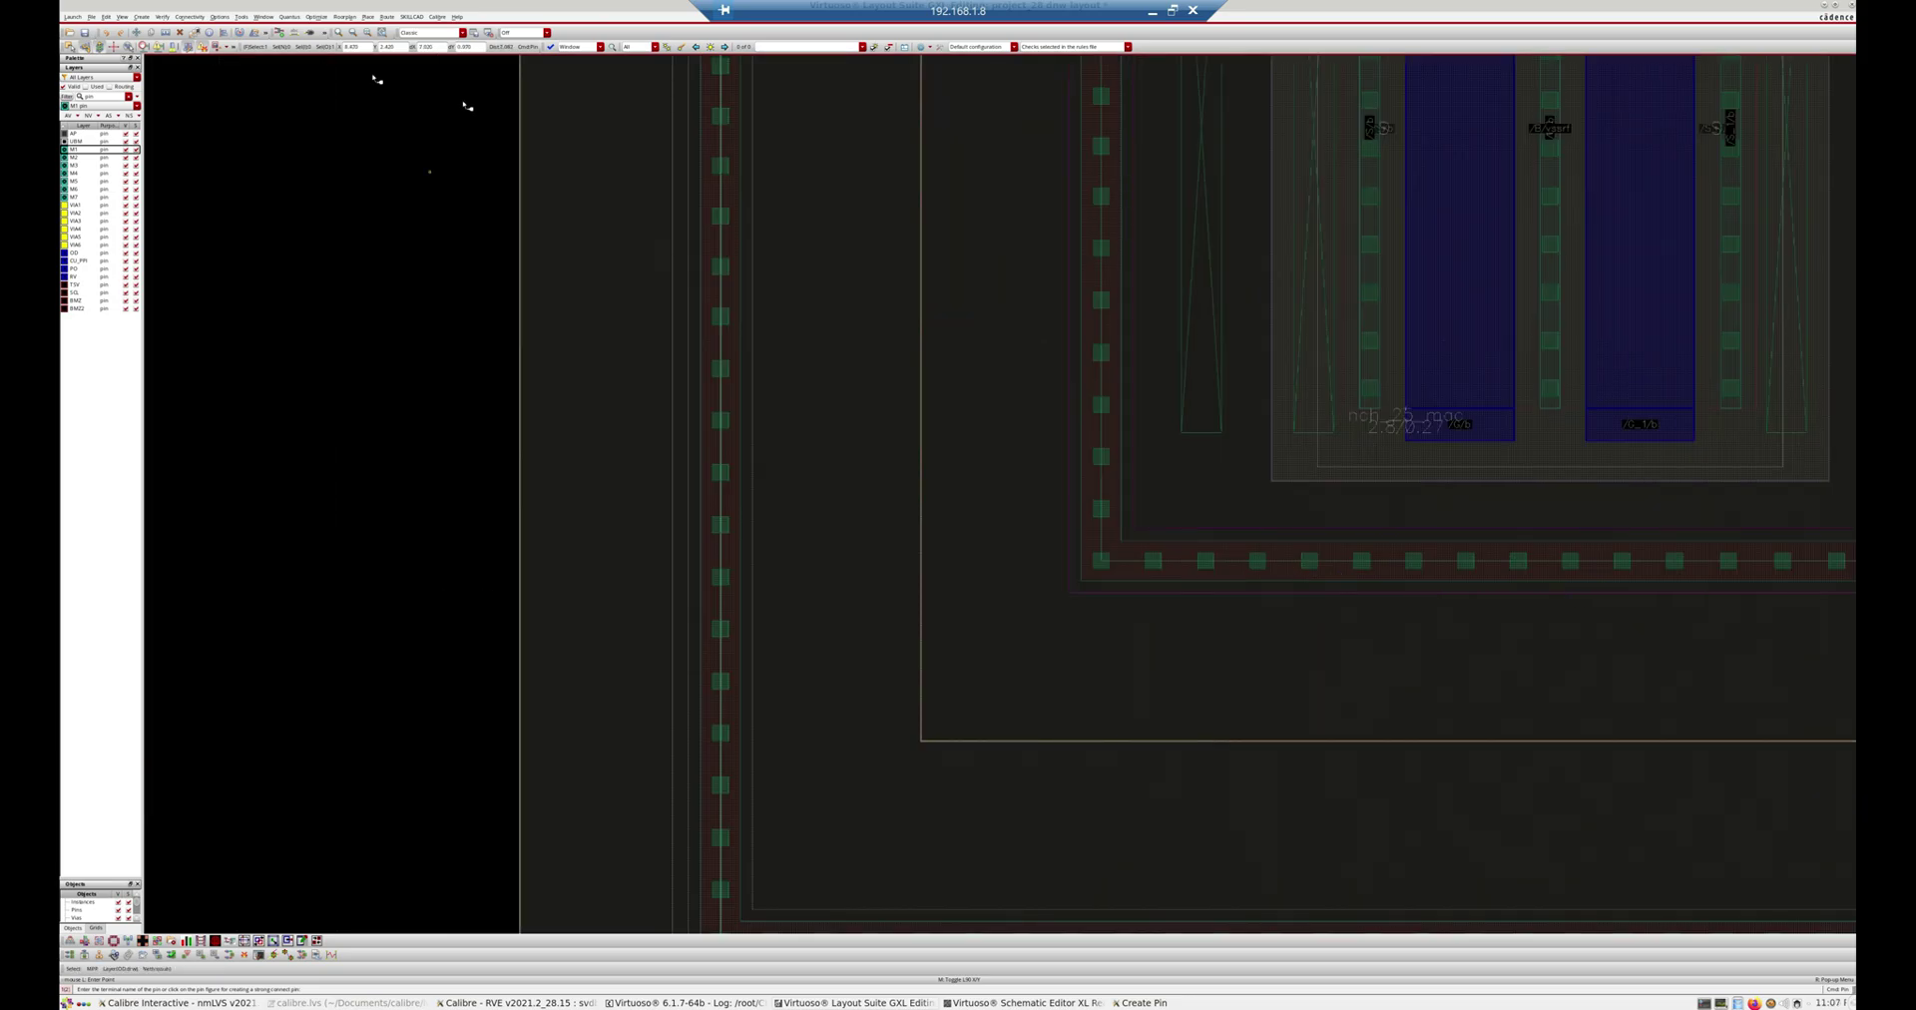
{"action": "left_click", "coordinate": [310, 40]}
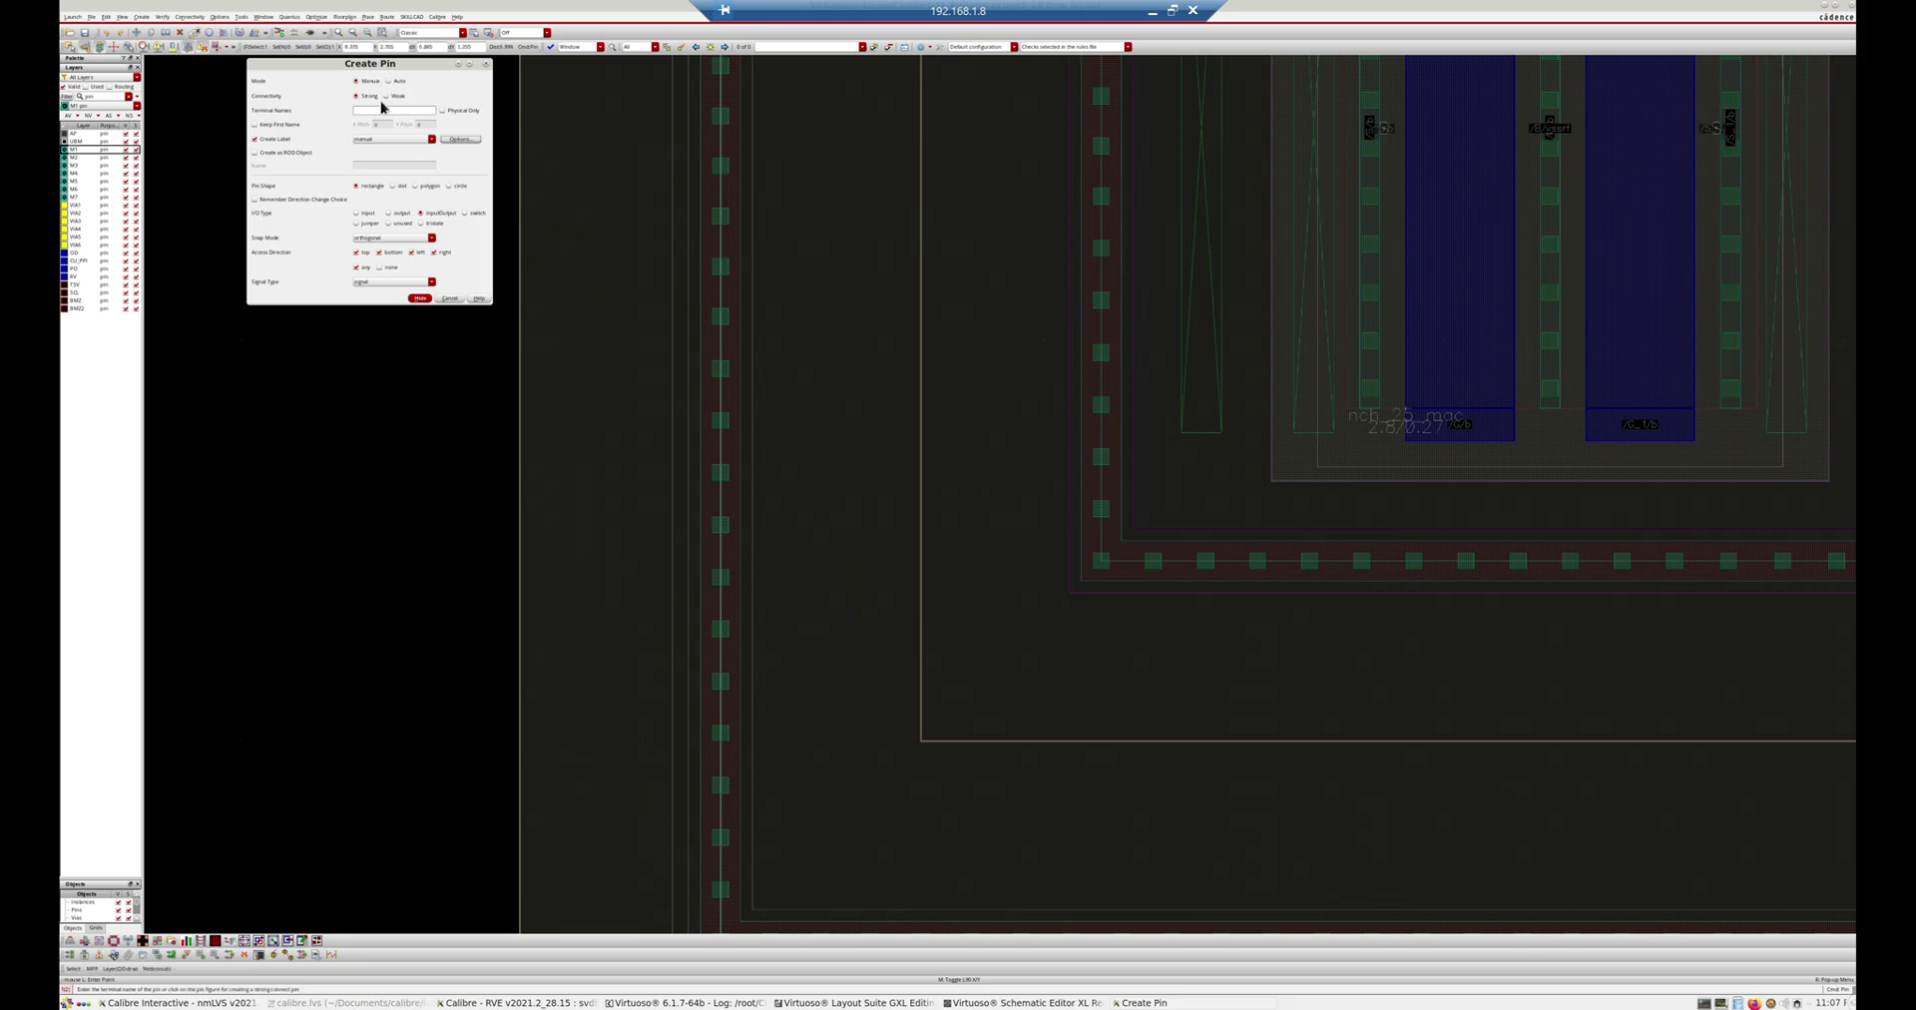
{"action": "left_click", "coordinate": [373, 109]}
{"action": "left_click", "coordinate": [419, 298]}
{"action": "left_click", "coordinate": [1287, 687]}
{"action": "scroll", "coordinate": [1093, 597], "scroll_direction": "up", "scroll_amount": 4, "text": "ctrl"}
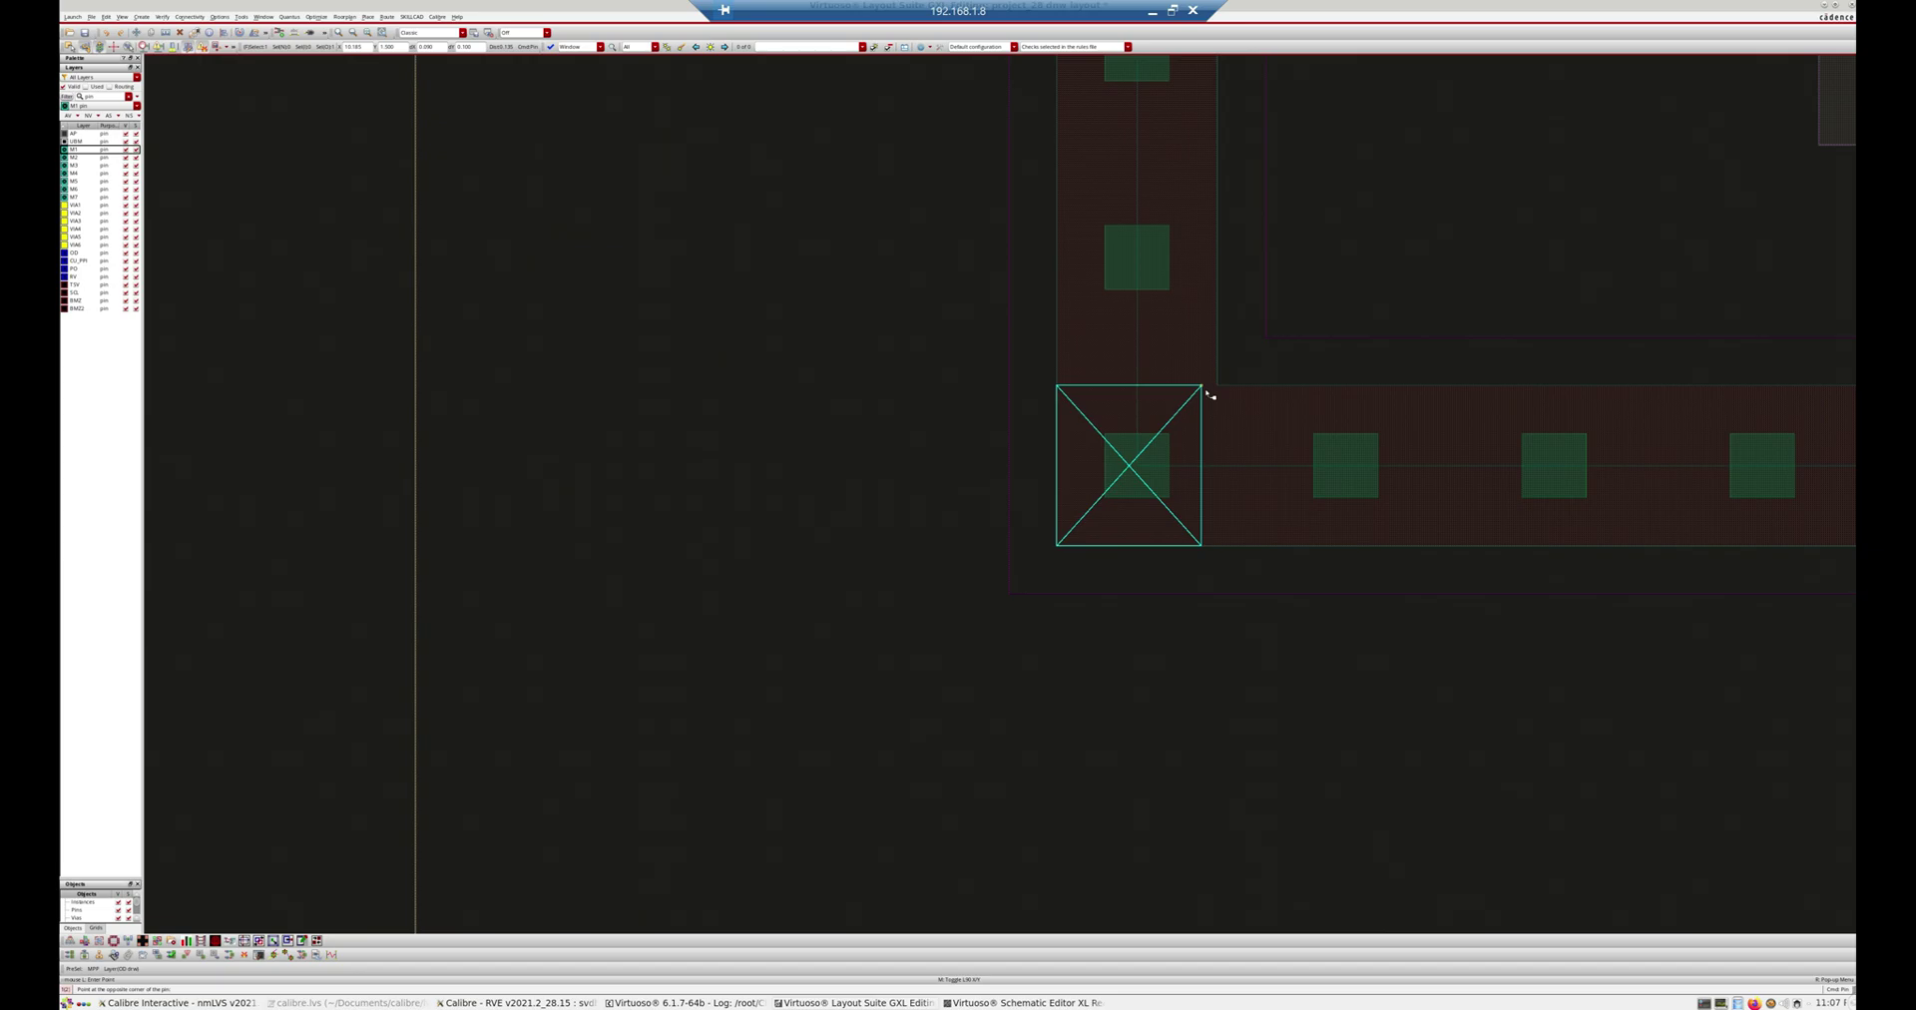
{"action": "scroll", "coordinate": [1216, 394], "scroll_direction": "up", "scroll_amount": 2, "text": "ctrl"}
{"action": "scroll", "coordinate": [1237, 394], "scroll_direction": "up", "scroll_amount": 2, "text": "ctrl"}
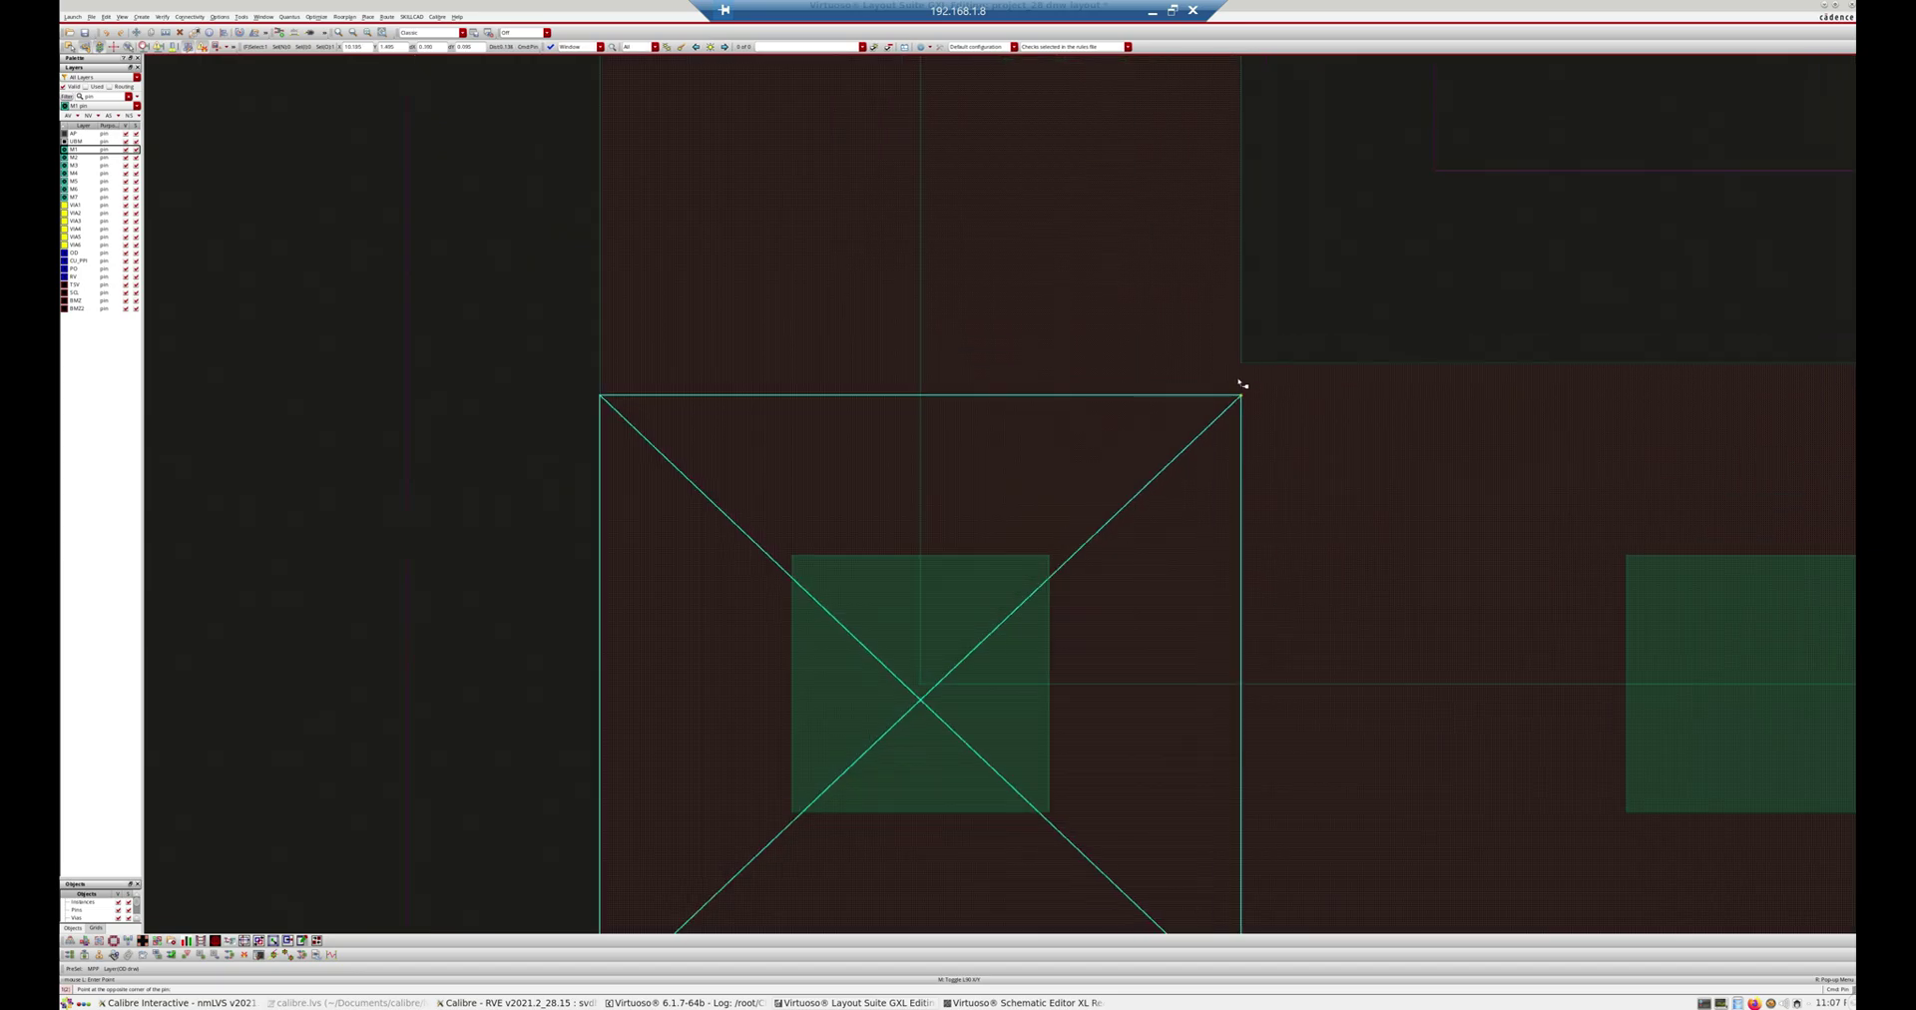
{"action": "left_click", "coordinate": [995, 659]}
{"action": "left_click", "coordinate": [918, 683]}
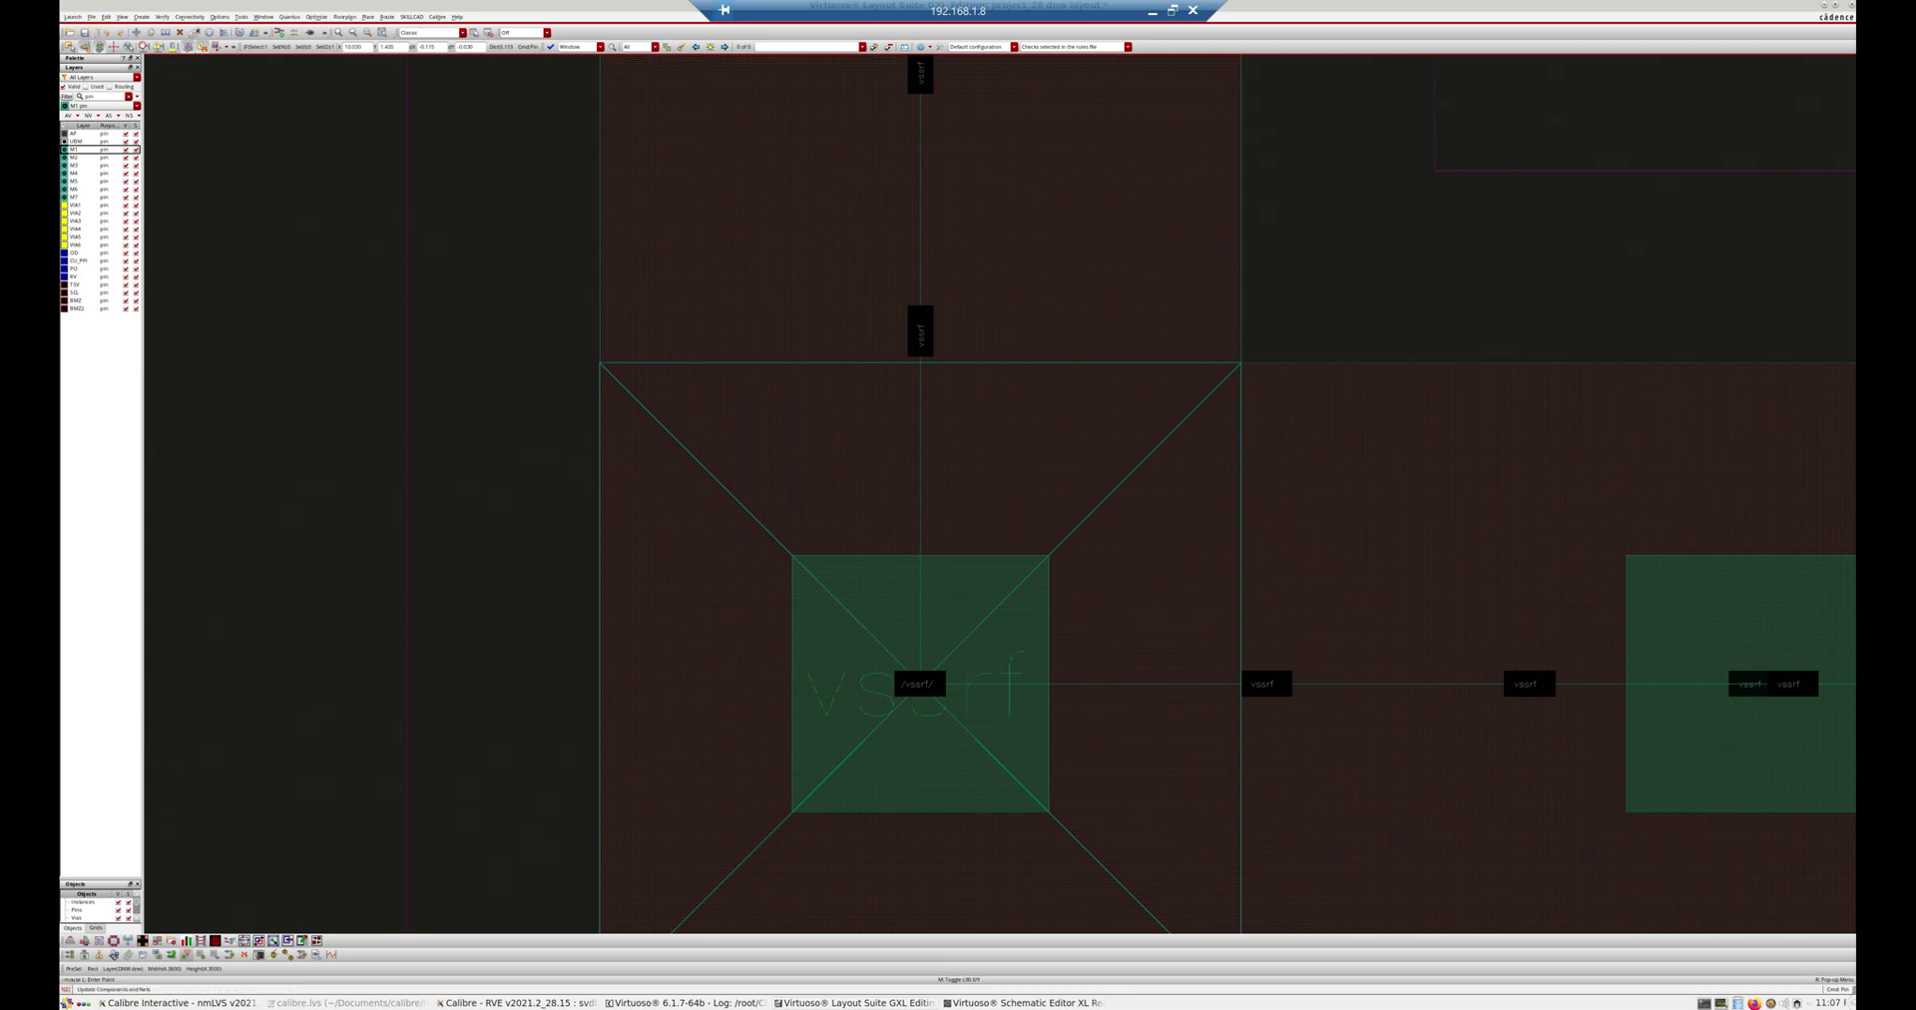
{"action": "key", "text": "f"}
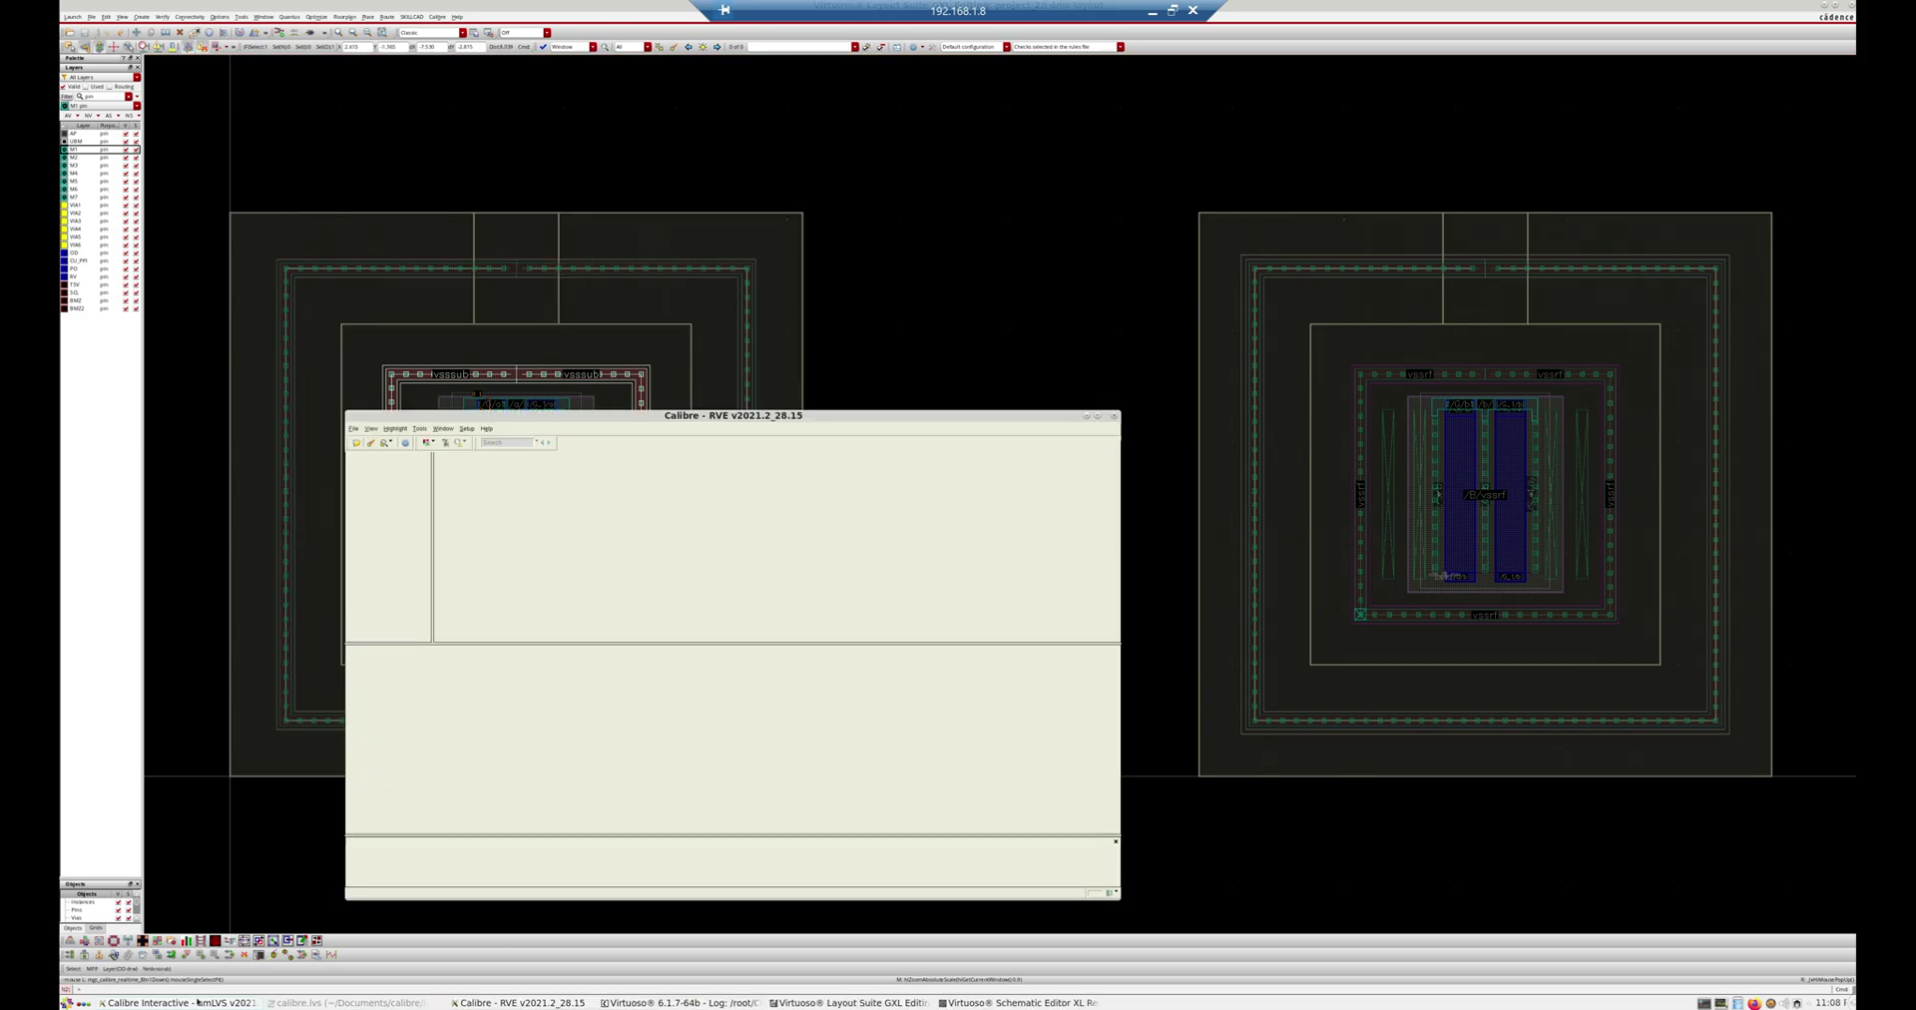
Step: Open the rerun LVS comparison results for cell dnw and examine the incorrect nets and incorrect instances
{"action": "left_click", "coordinate": [198, 1004]}
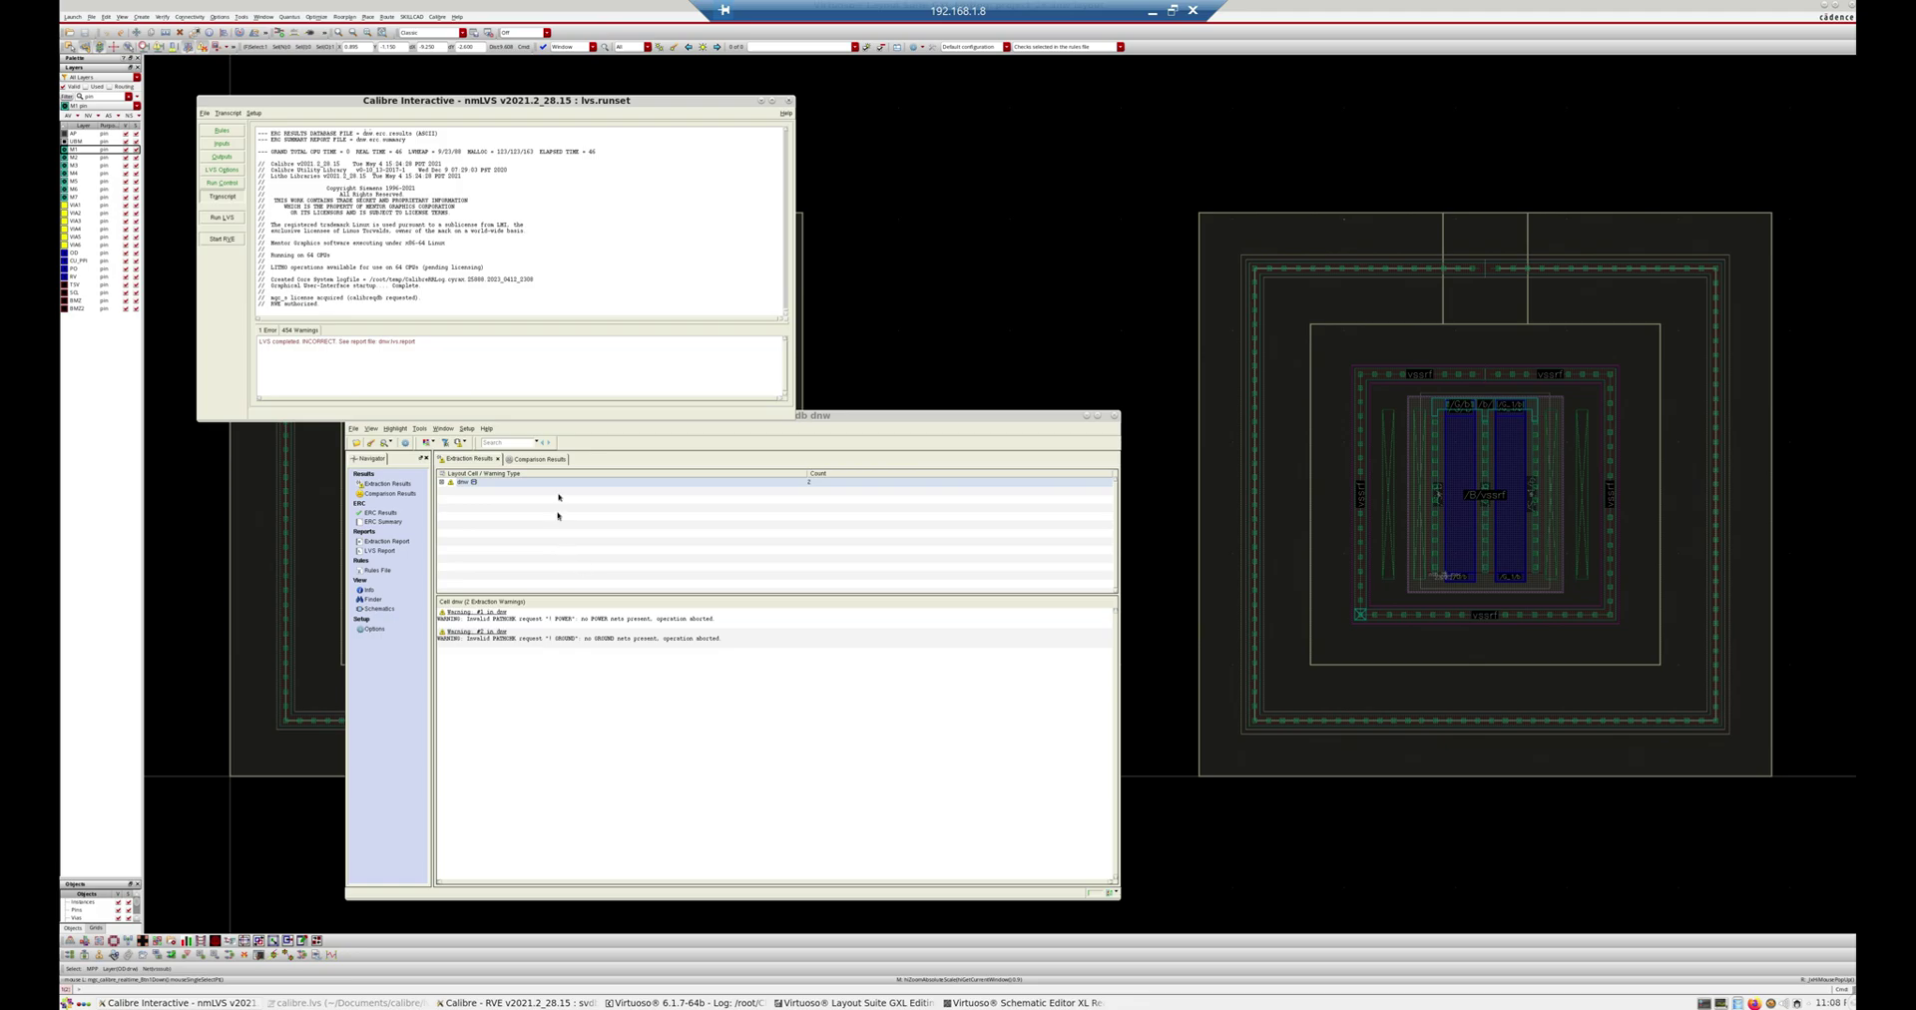
{"action": "left_click", "coordinate": [558, 460]}
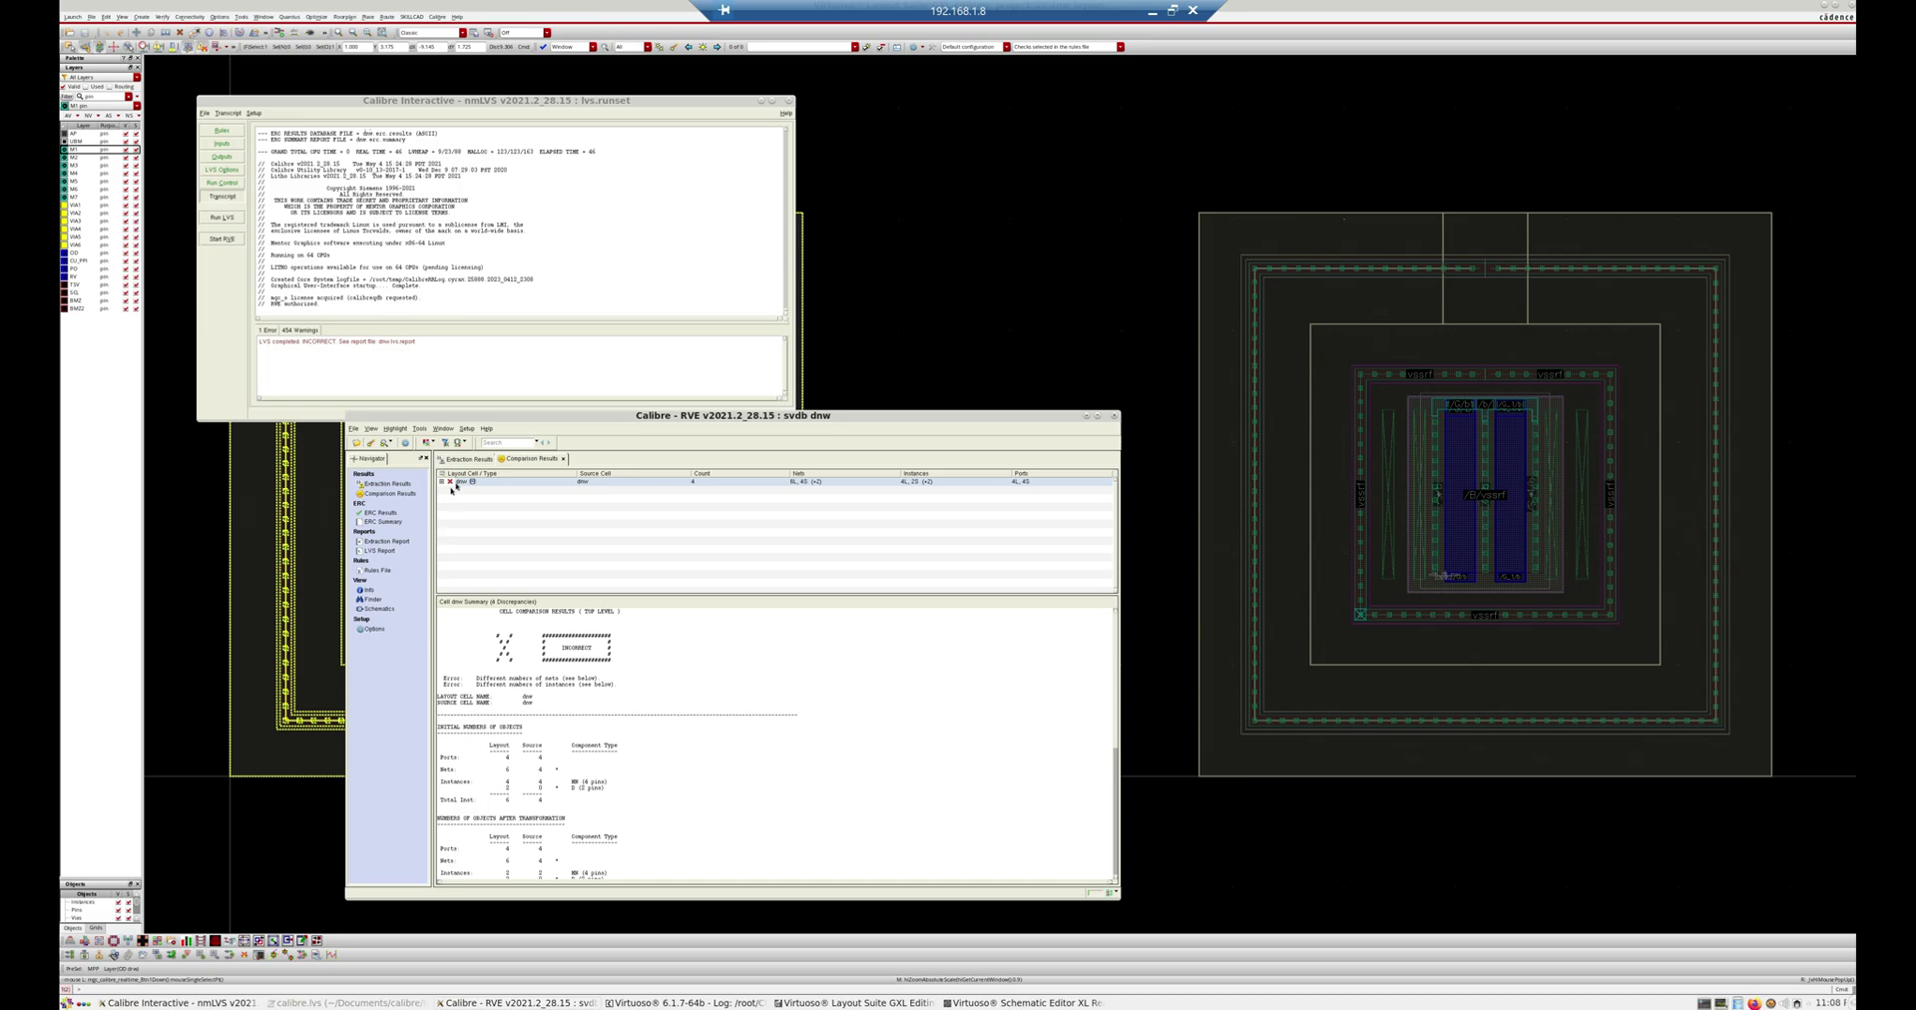
{"action": "left_click", "coordinate": [456, 486]}
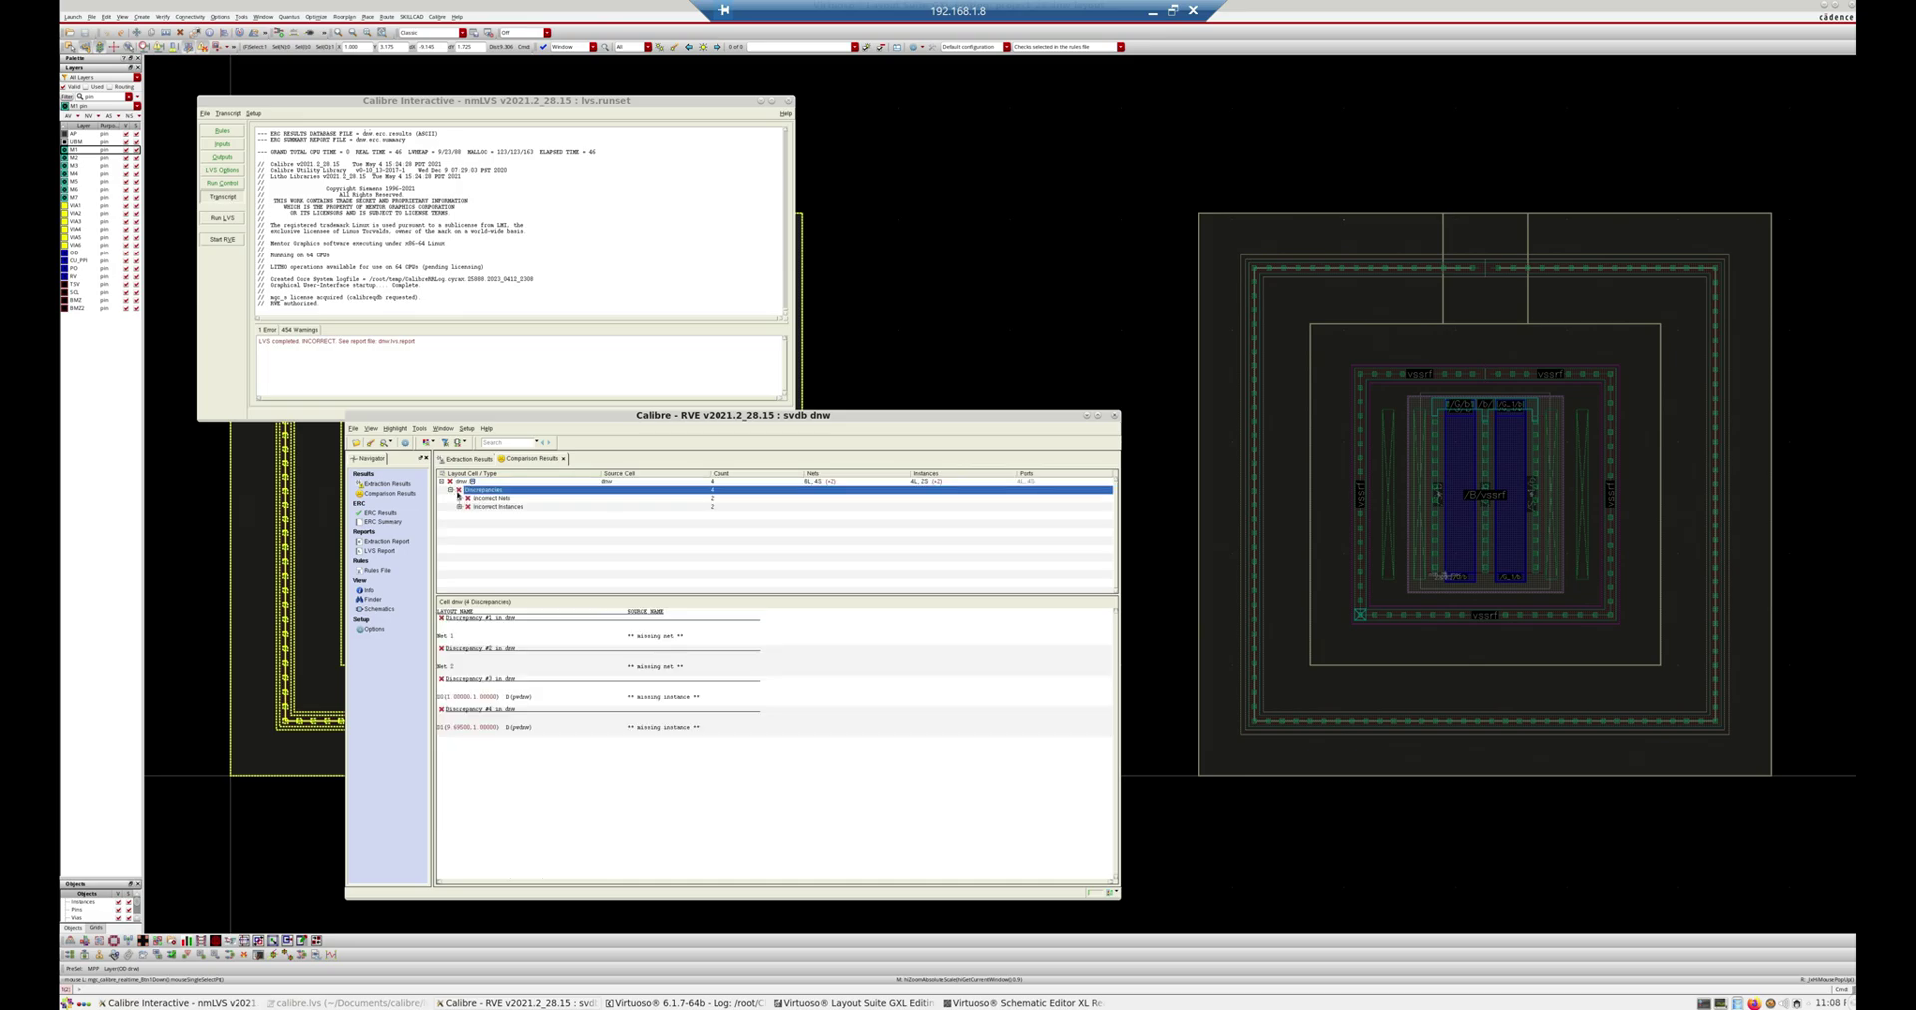
{"action": "double_click", "coordinate": [498, 507]}
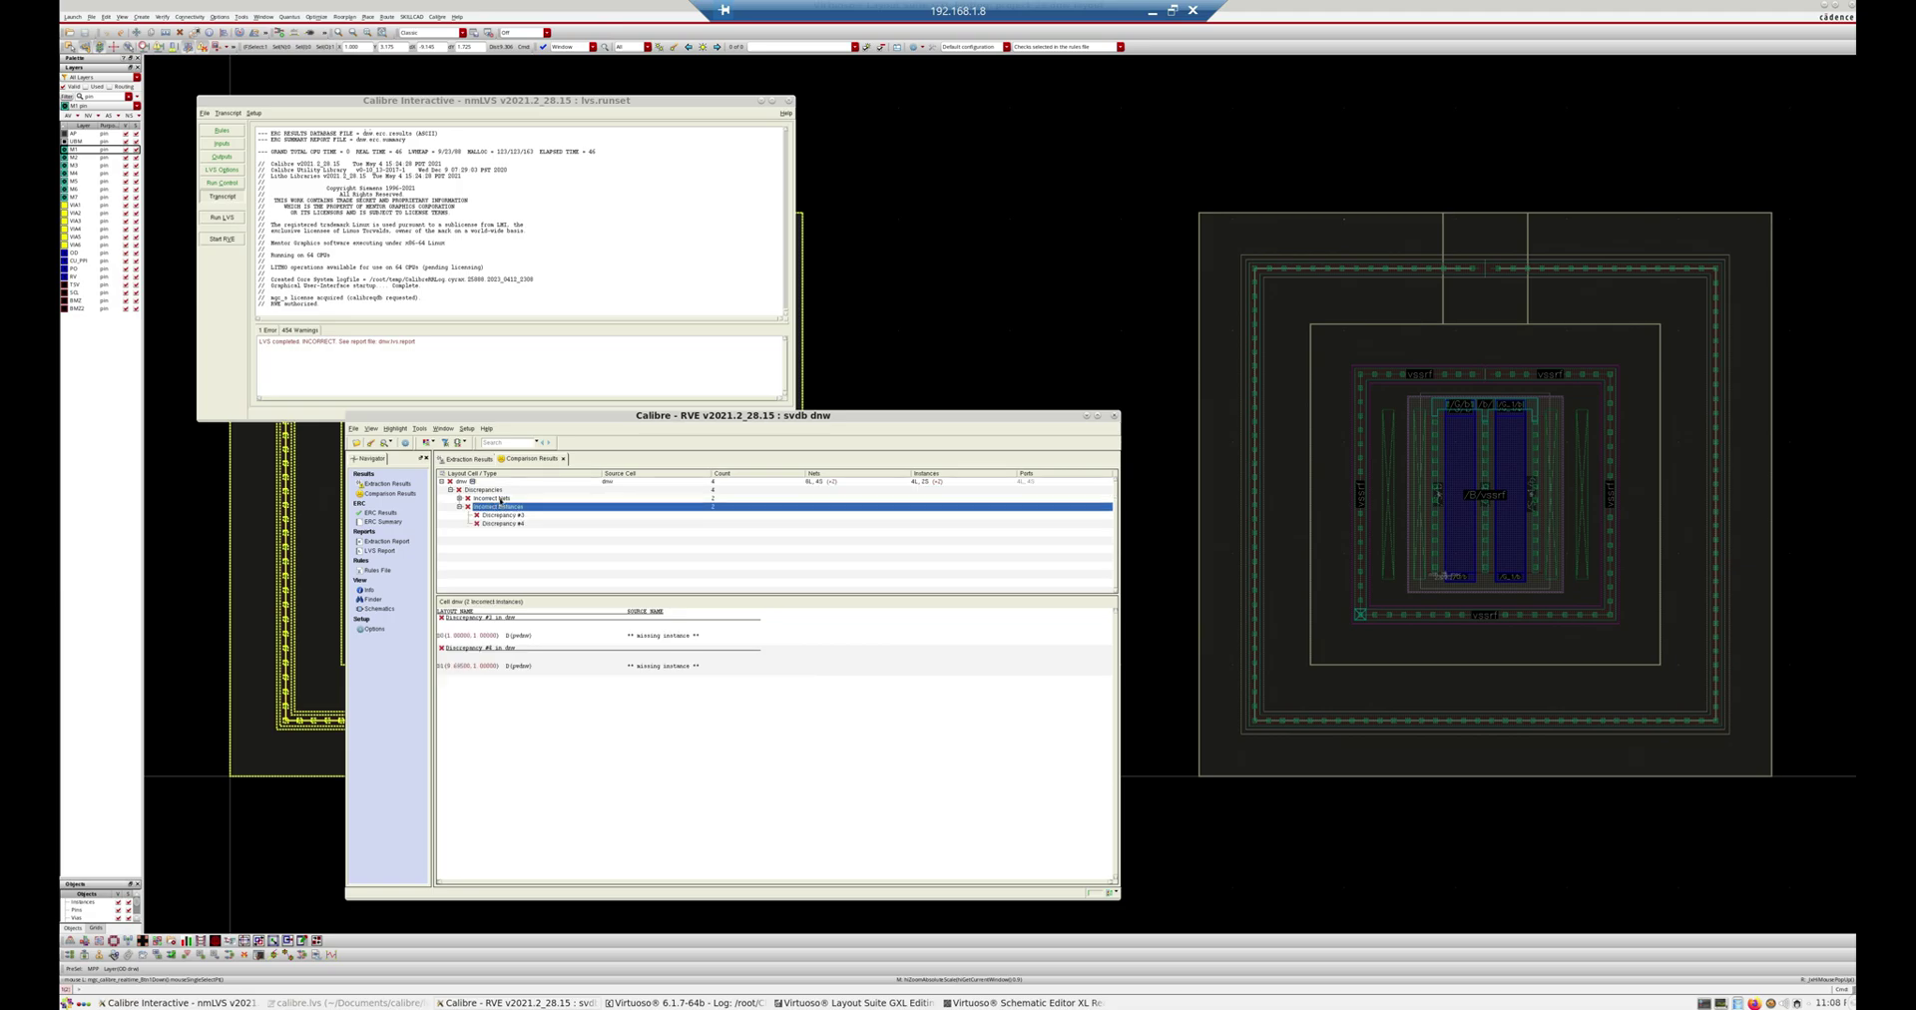
{"action": "double_click", "coordinate": [499, 498]}
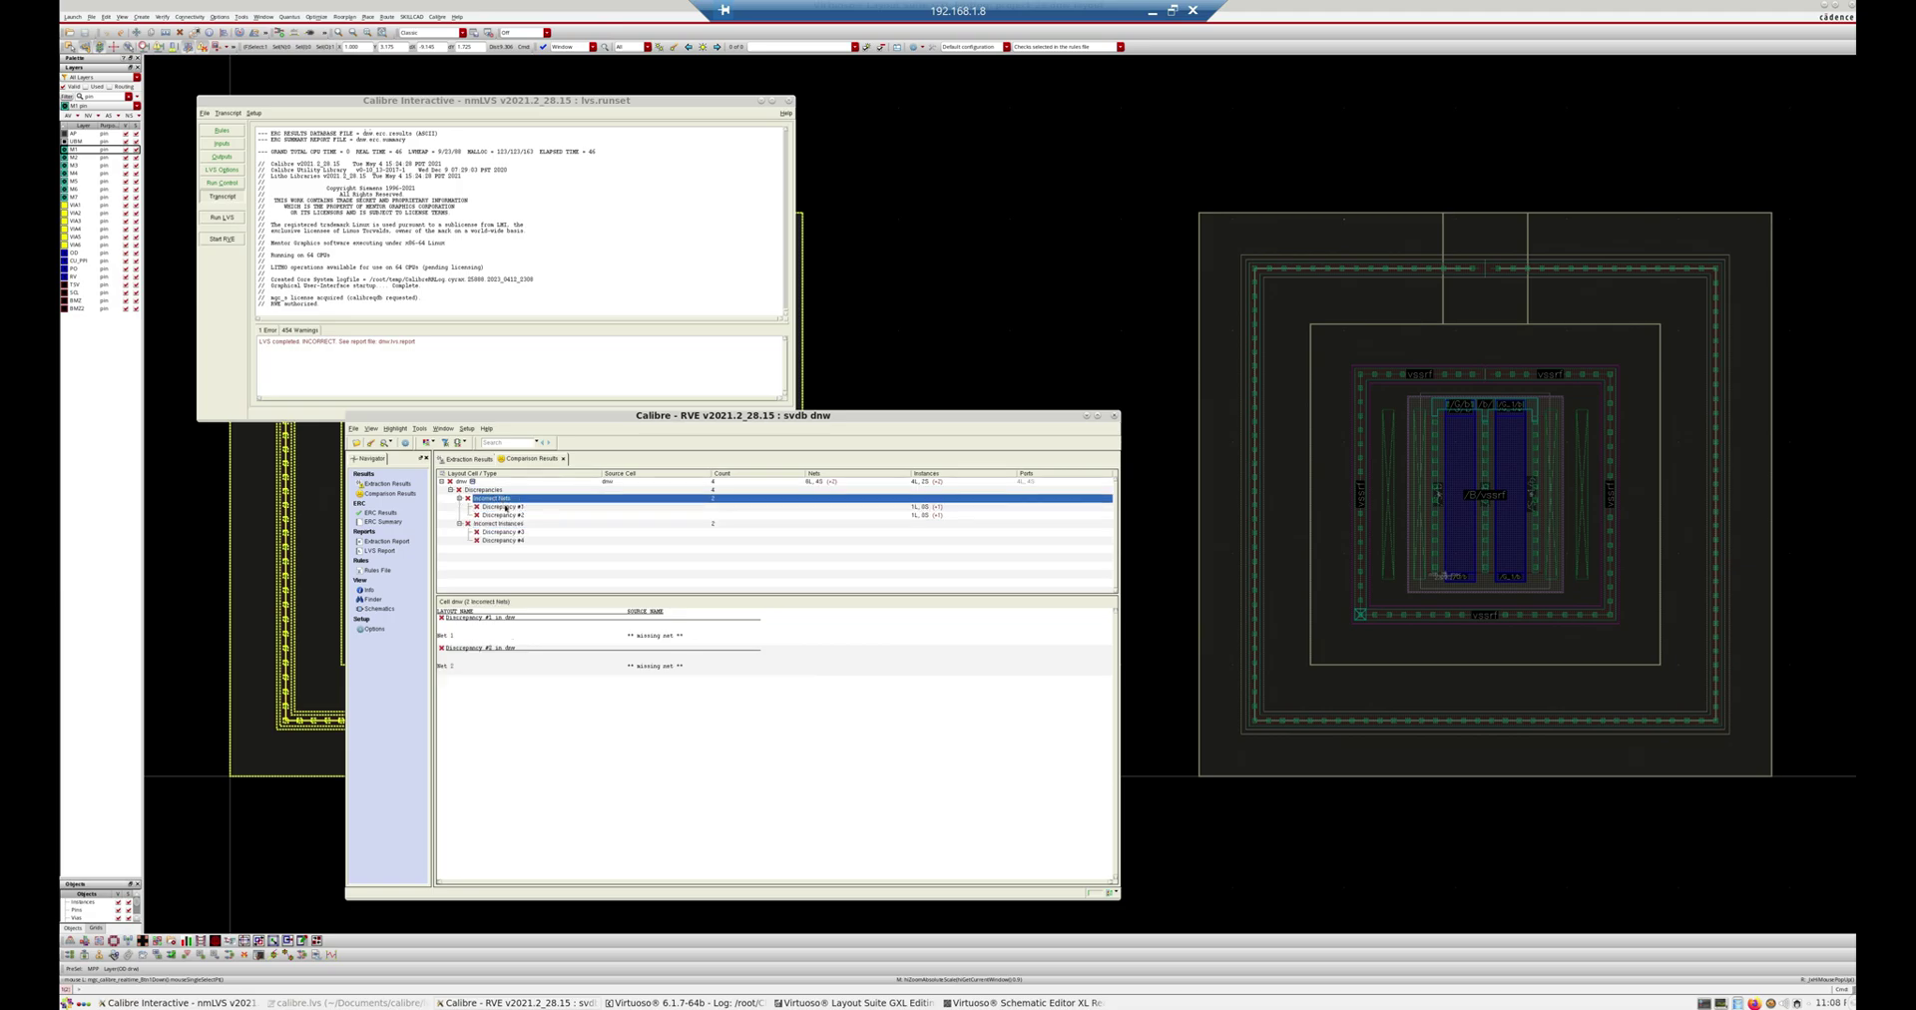
{"action": "left_click", "coordinate": [504, 507]}
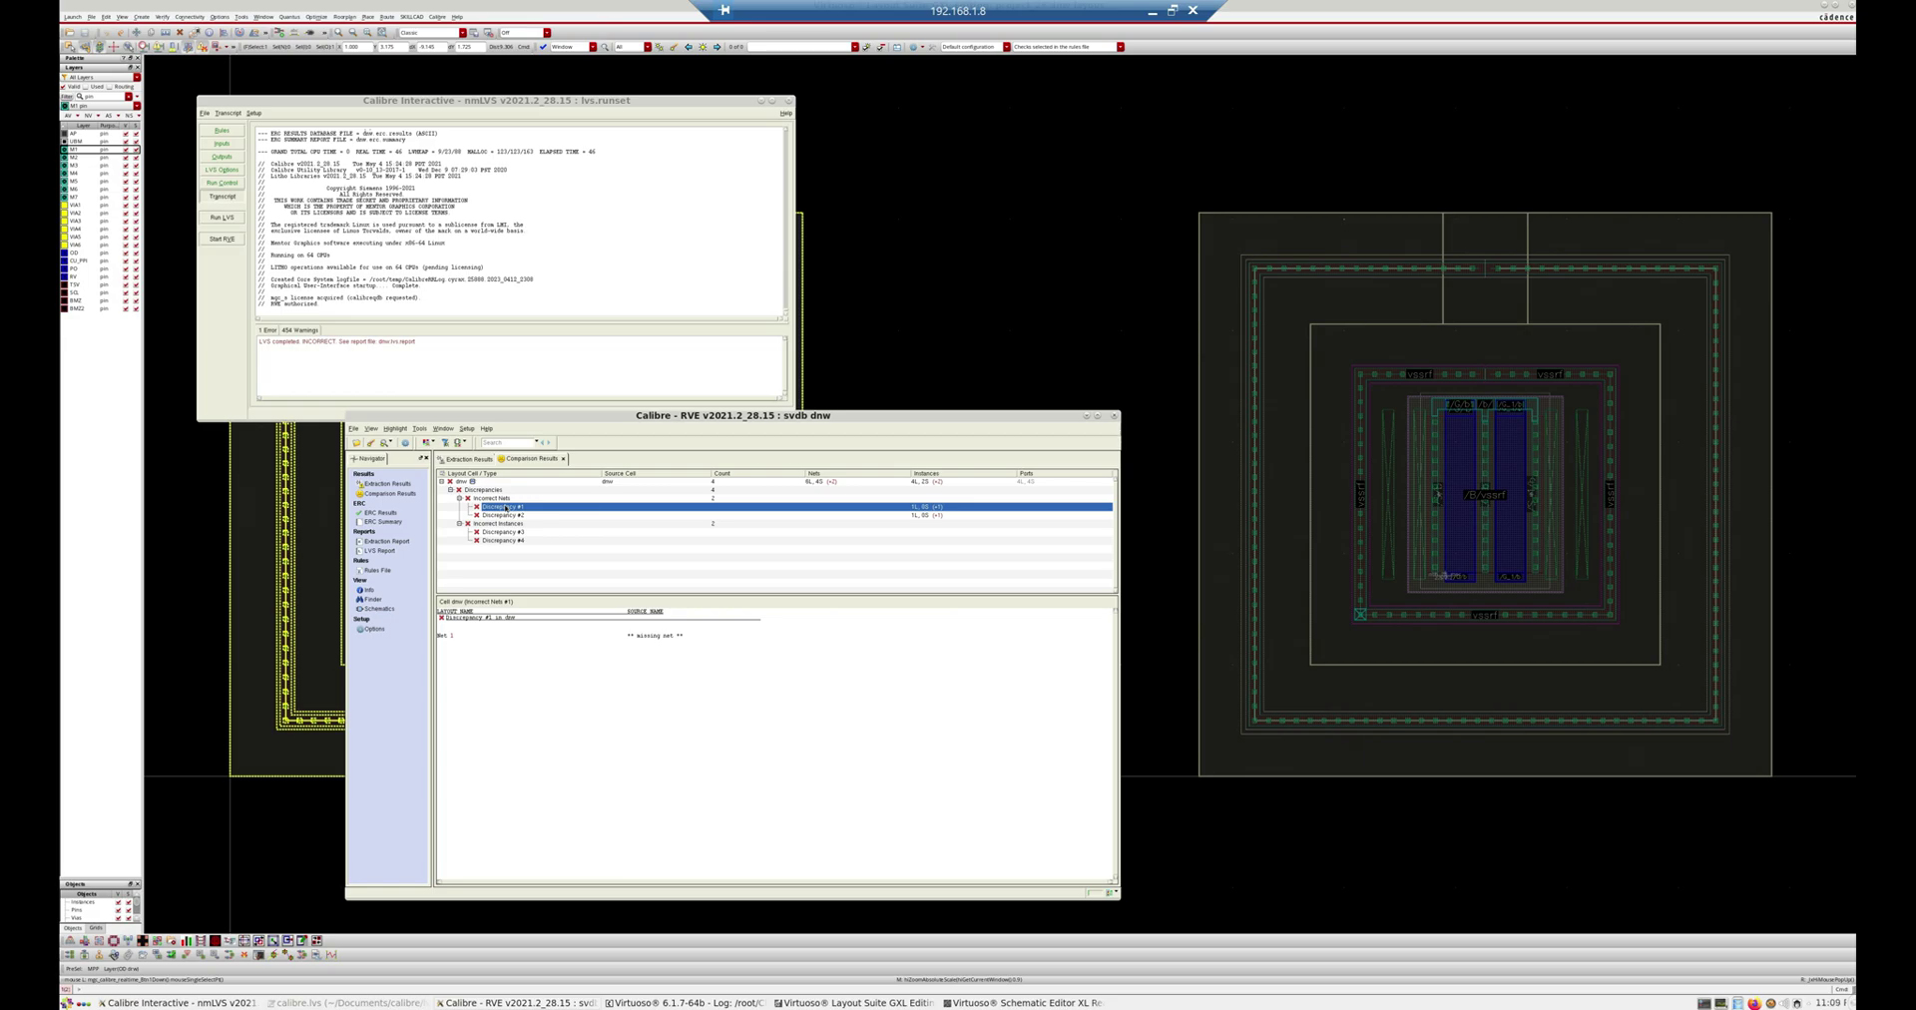
{"action": "left_click", "coordinate": [504, 515]}
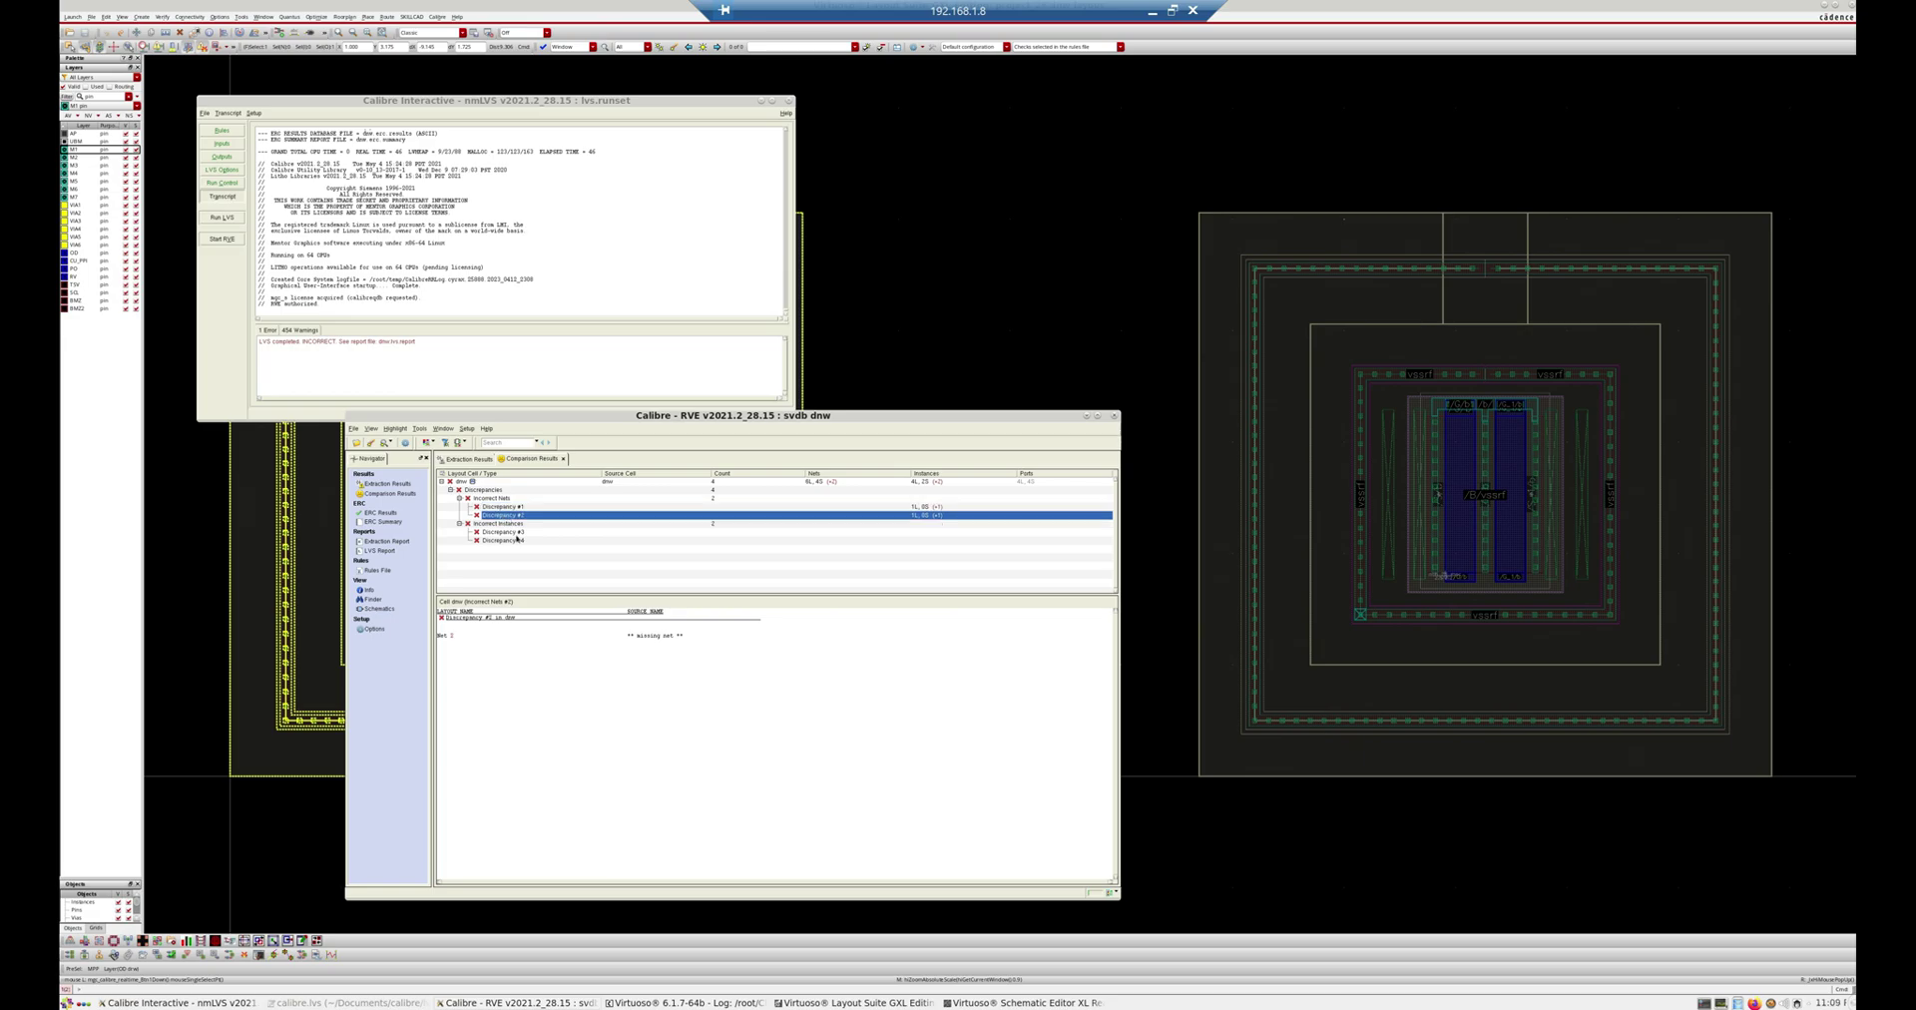
Step: Highlight the layout diode of Discrepancy #3 and enlarge the results window to inspect it in the layout netlist schematic
{"action": "left_click", "coordinate": [501, 532]}
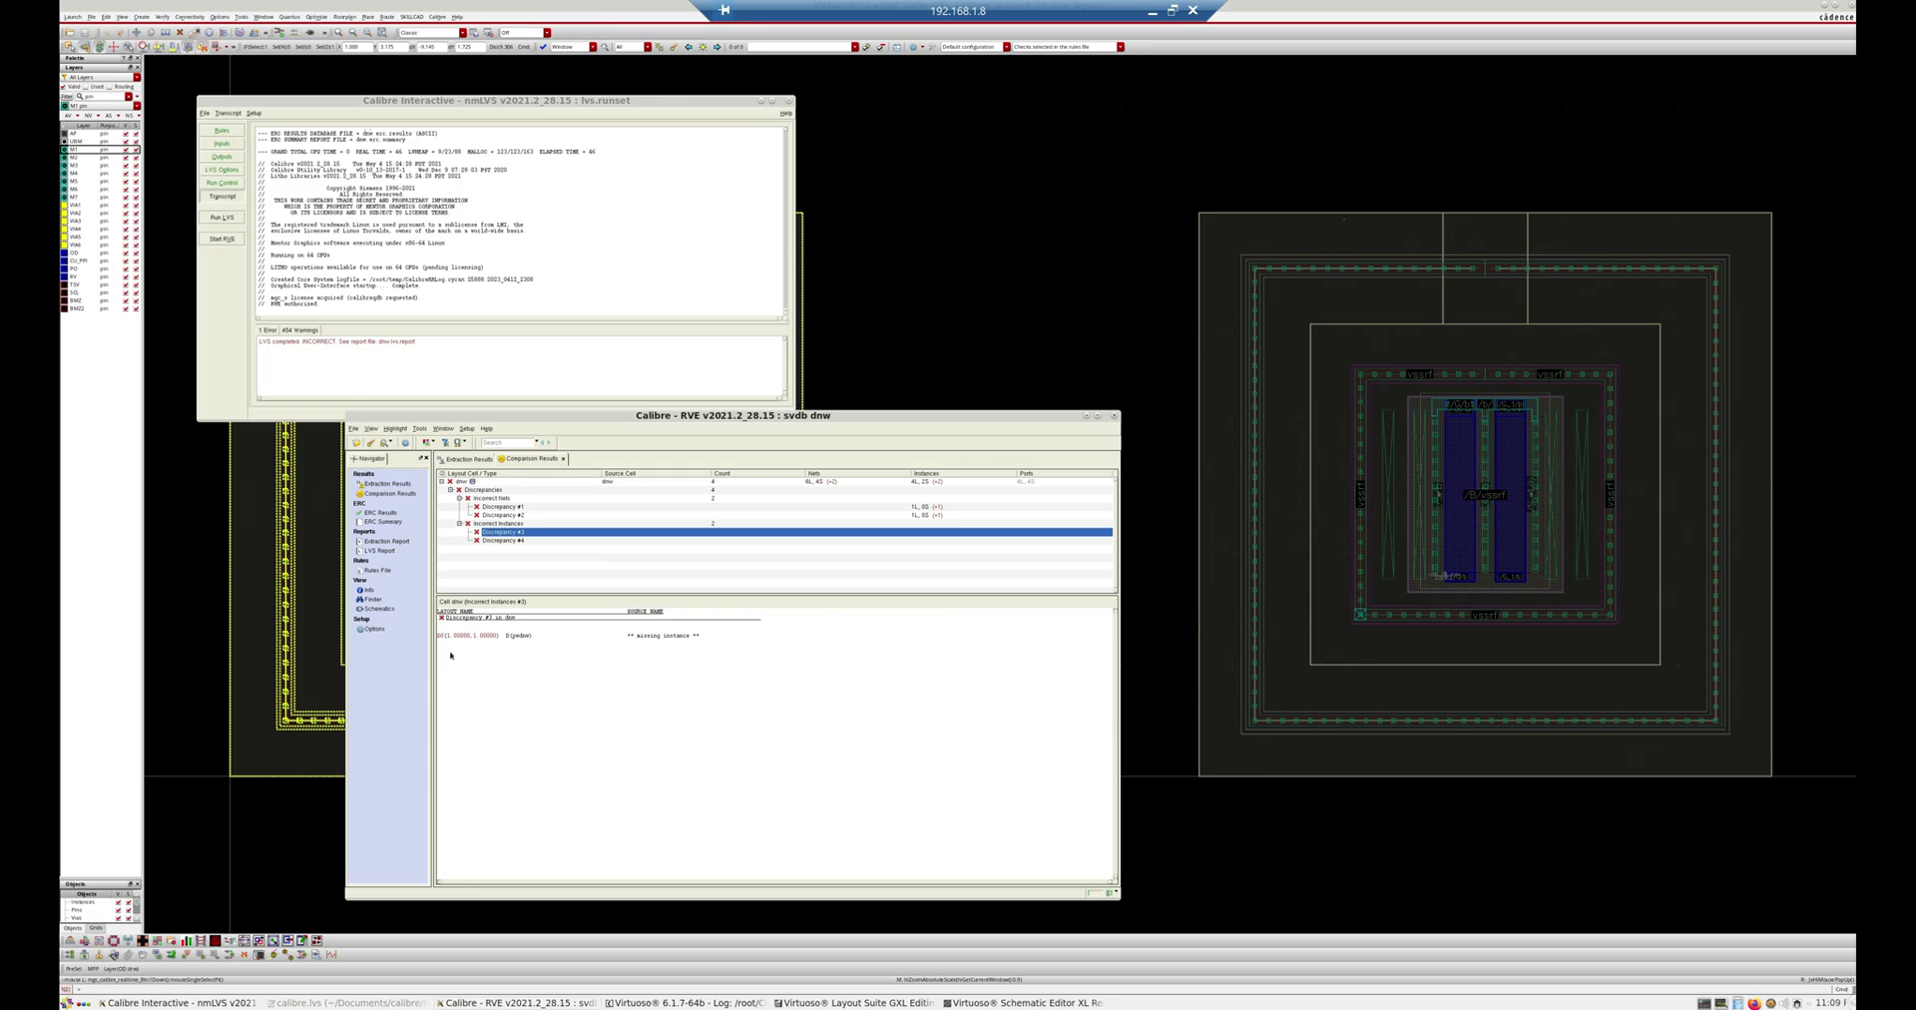
{"action": "left_click", "coordinate": [441, 636]}
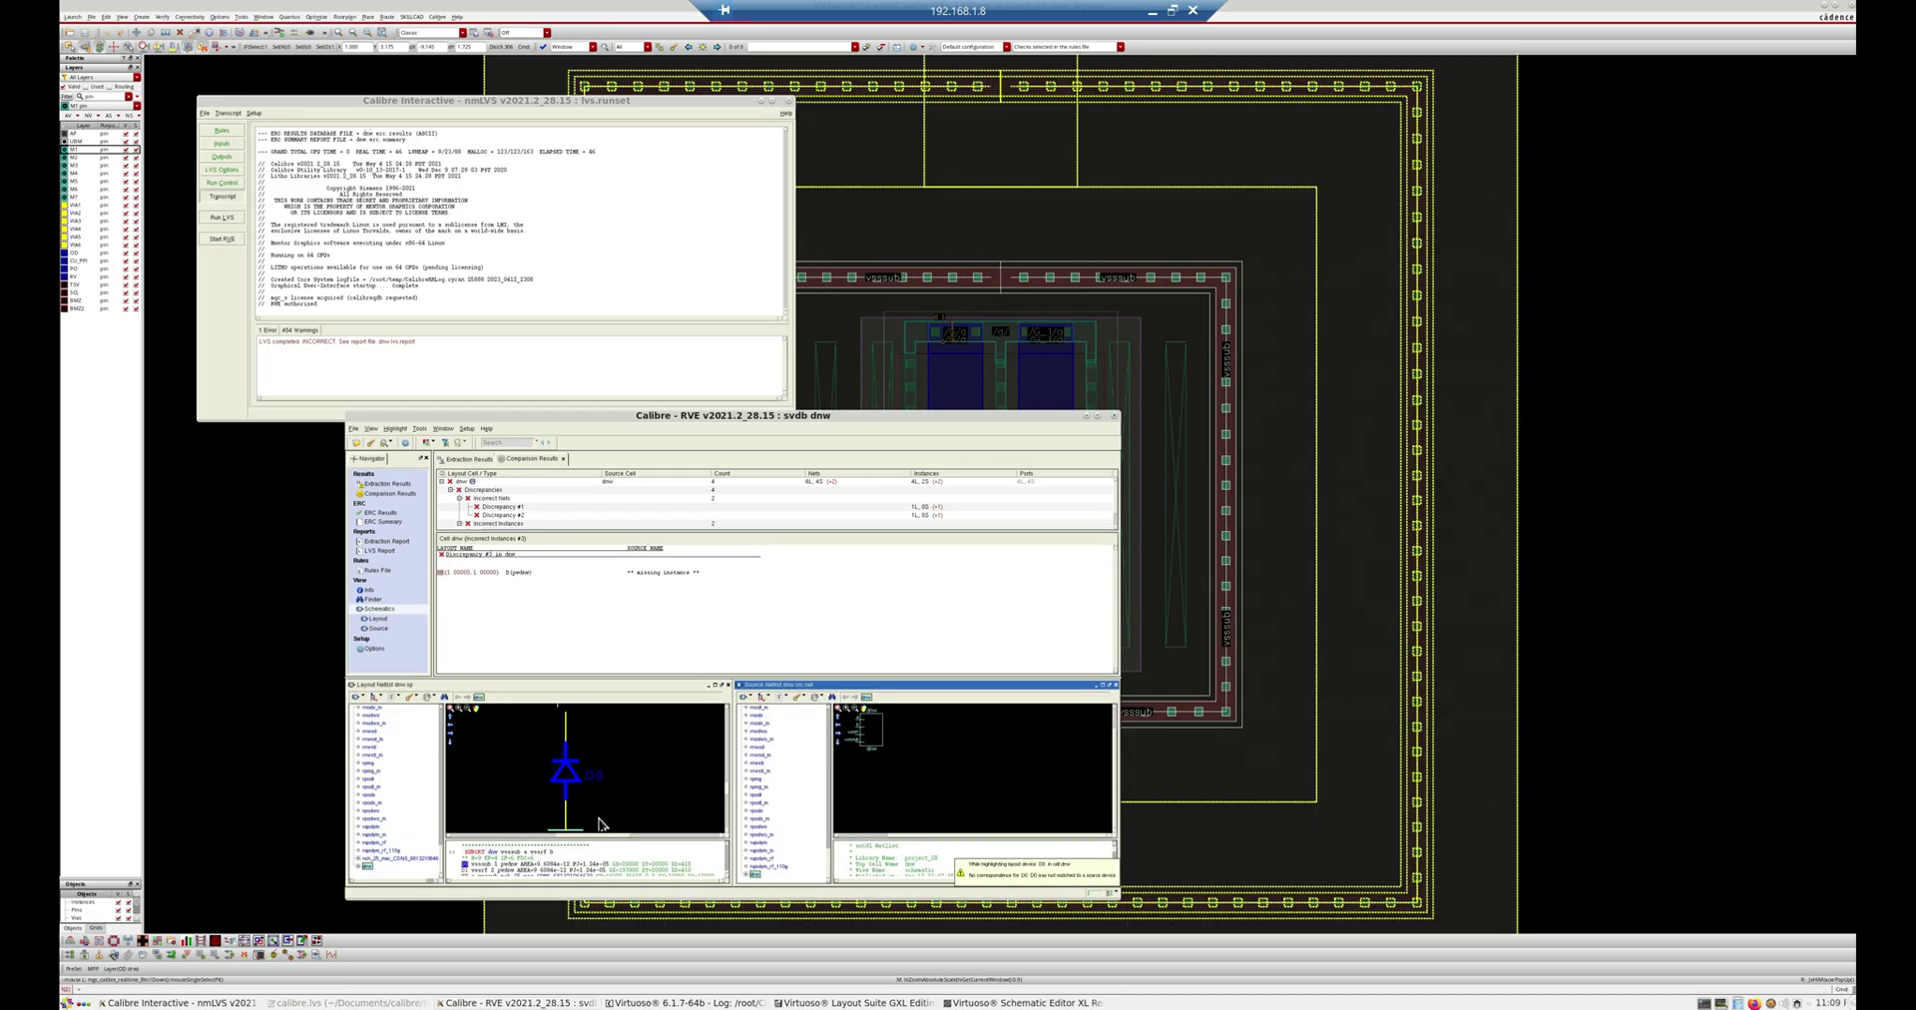
{"action": "left_click", "coordinate": [466, 710]}
{"action": "left_click", "coordinate": [460, 709]}
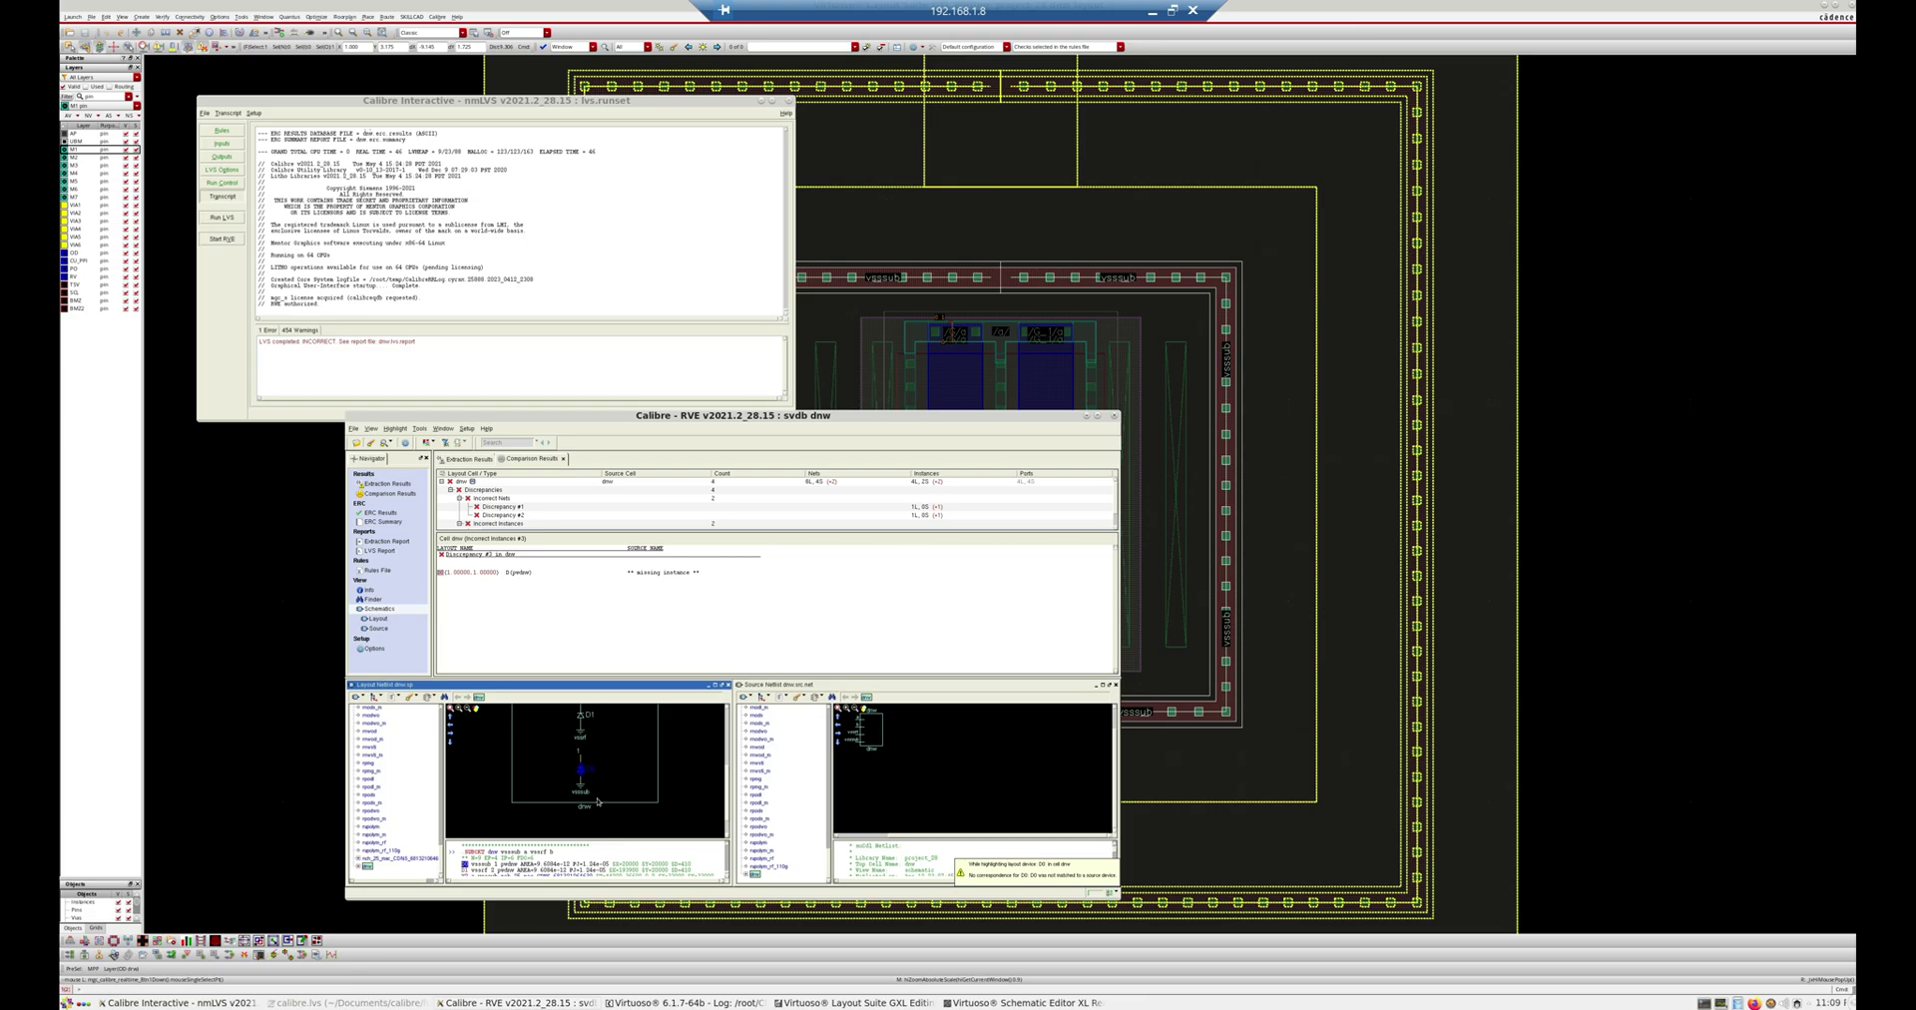
{"action": "left_click", "coordinate": [1097, 419]}
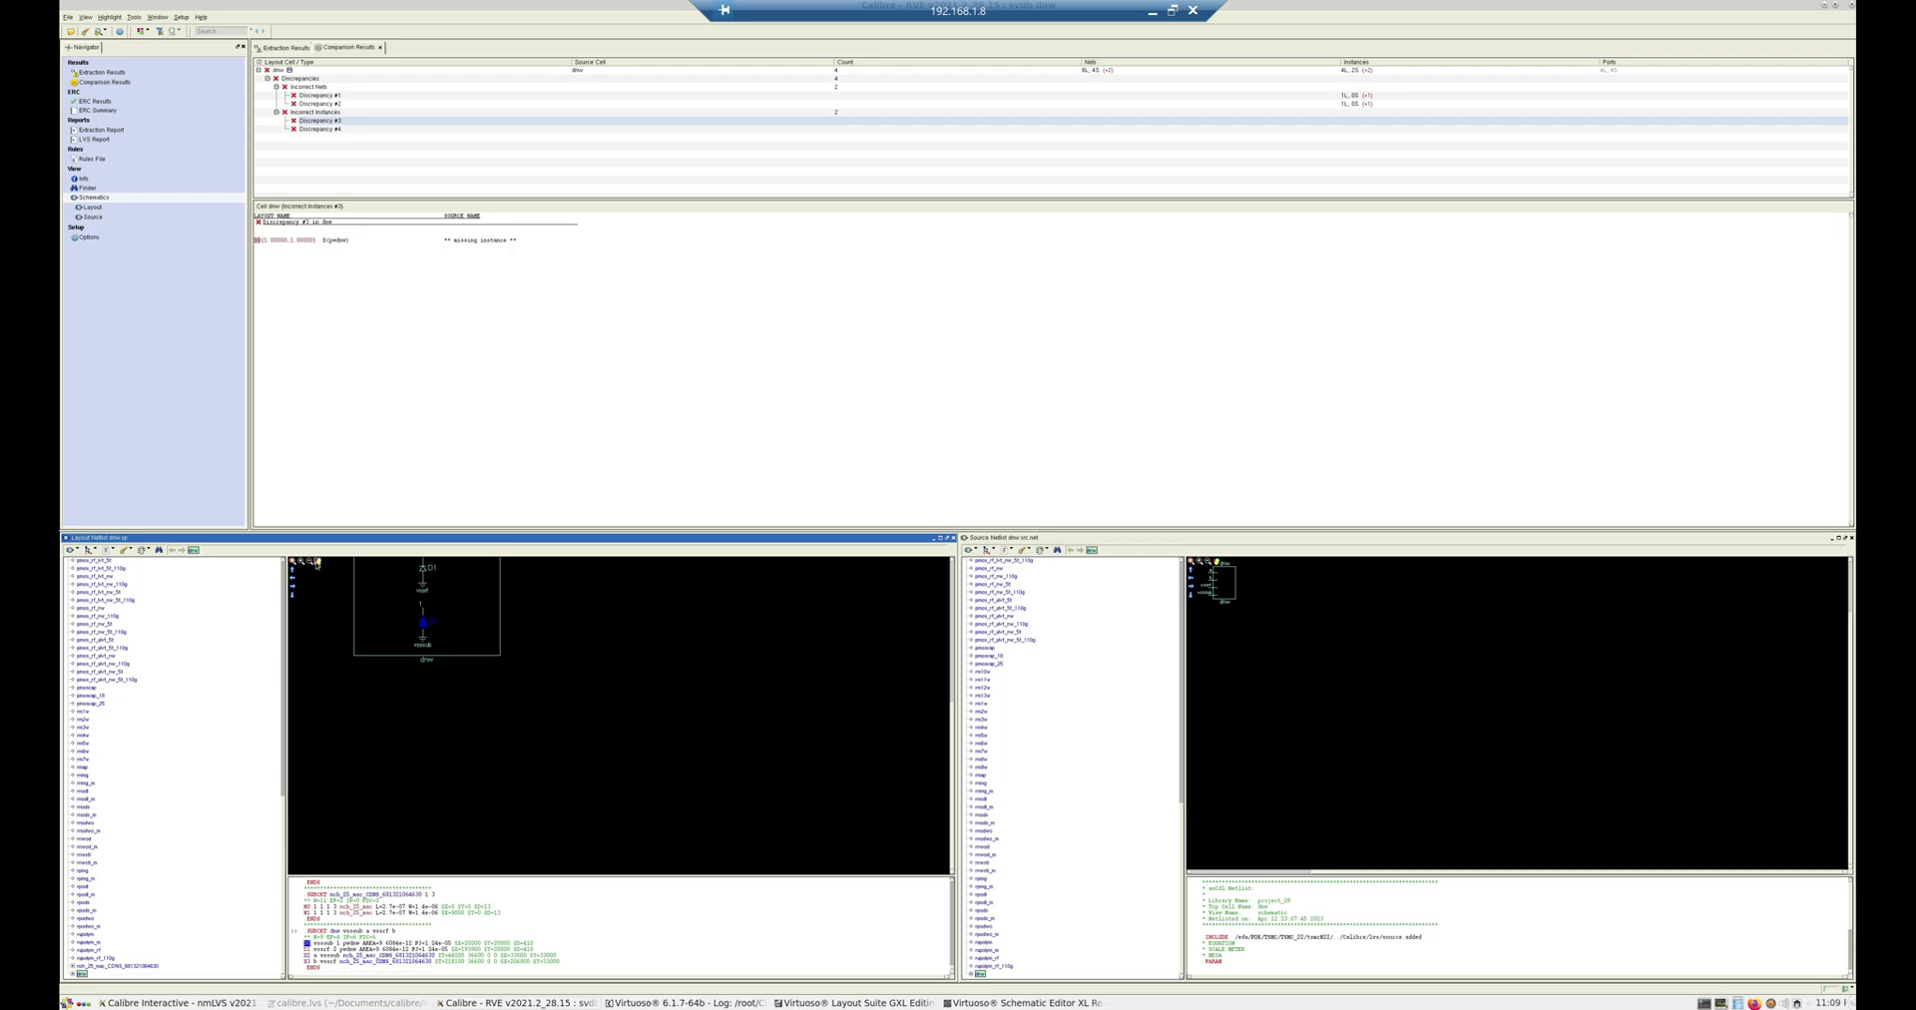
Step: View the entire dnw layout netlist schematic, and inspect the left device's inner guard ring and both devices in the layout
{"action": "left_click", "coordinate": [295, 562]}
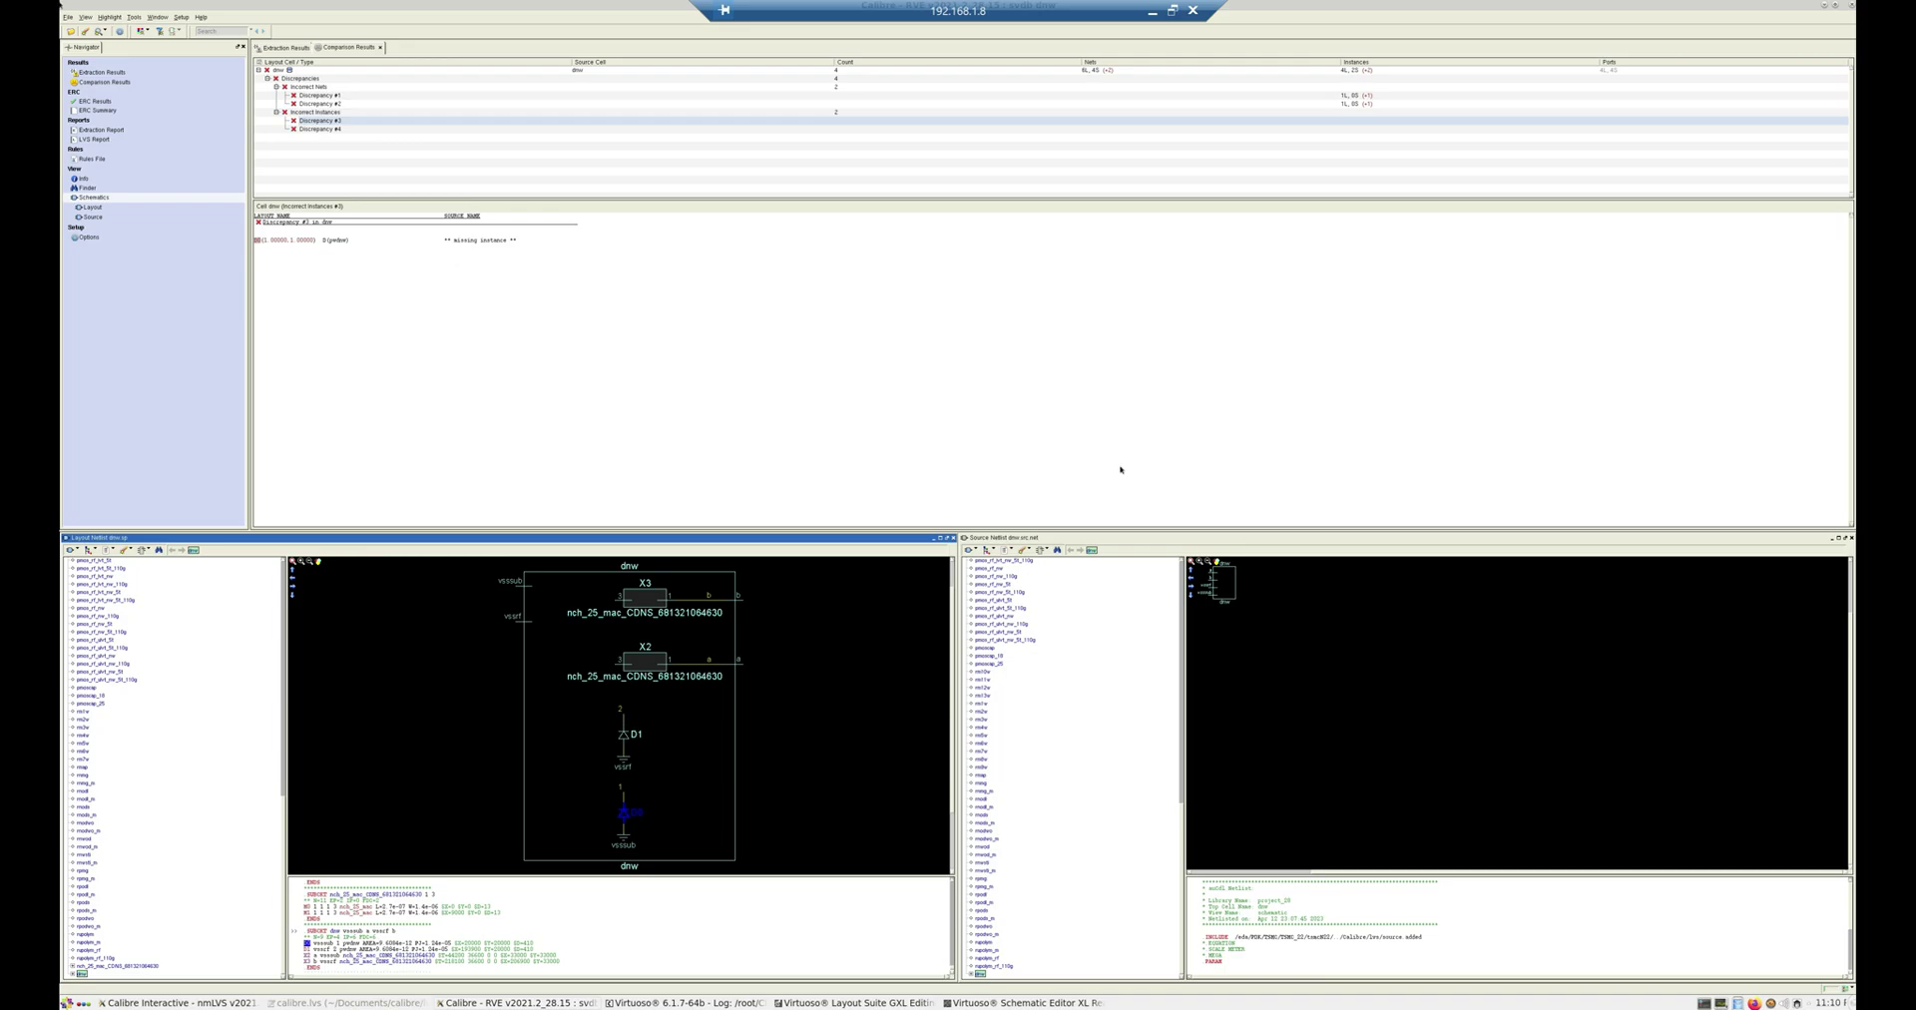
{"action": "left_click", "coordinate": [1823, 9]}
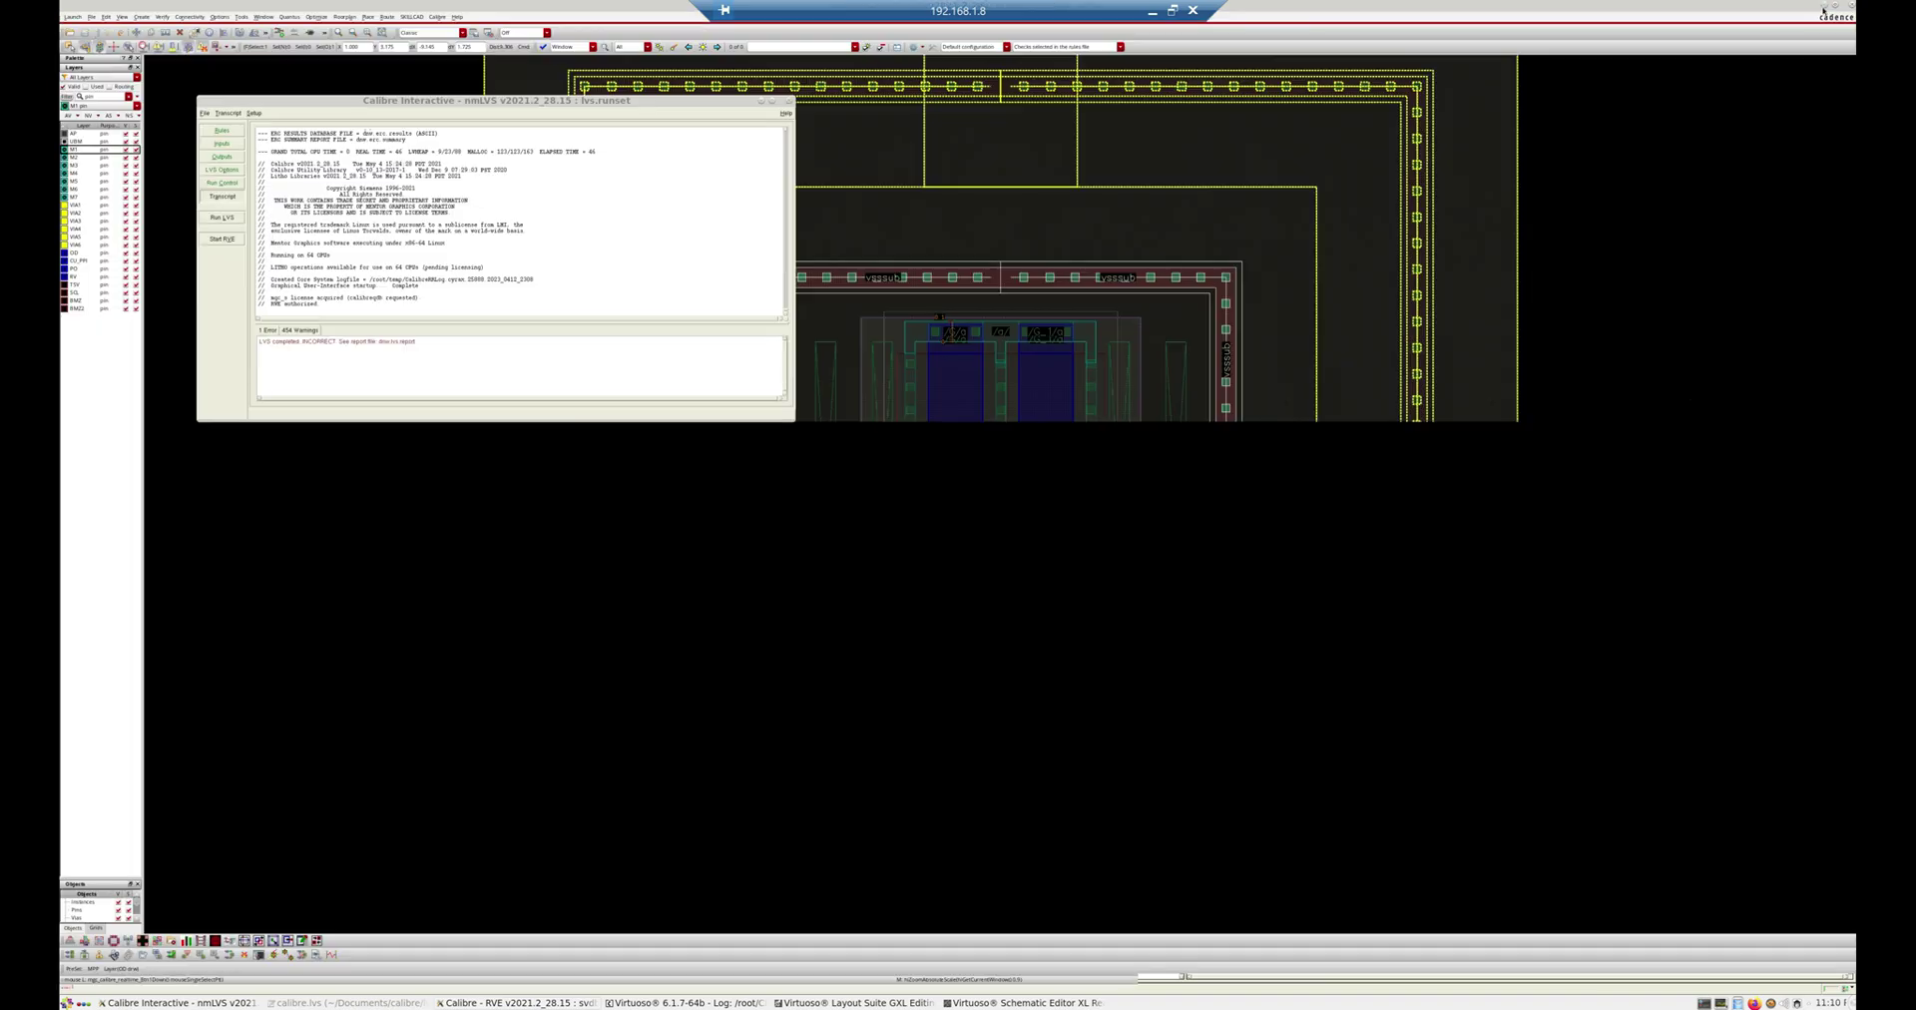
{"action": "scroll", "coordinate": [1405, 519], "scroll_direction": "down", "scroll_amount": 3}
{"action": "scroll", "coordinate": [1405, 519], "scroll_direction": "down", "scroll_amount": 1}
{"action": "left_click", "coordinate": [1450, 633]}
{"action": "scroll", "coordinate": [1198, 593], "scroll_direction": "down", "scroll_amount": 2}
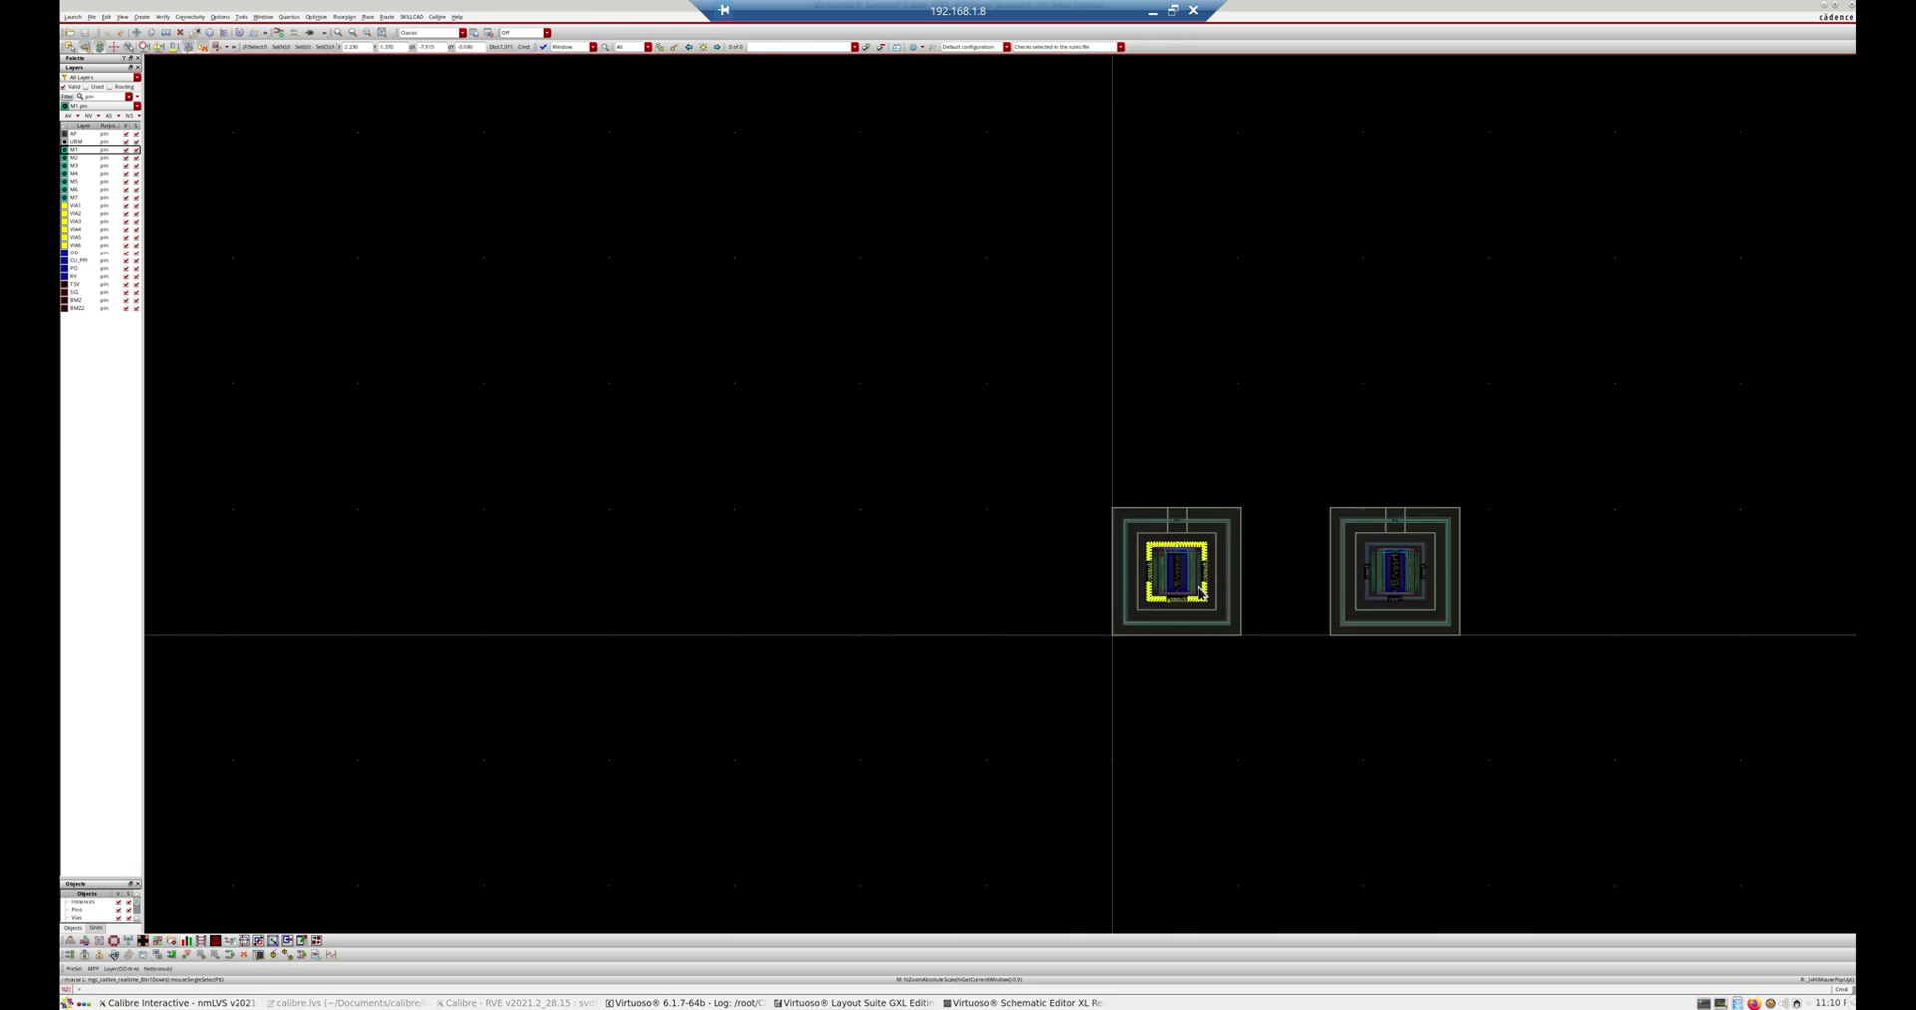
{"action": "scroll", "coordinate": [1206, 604], "scroll_direction": "up", "scroll_amount": 4}
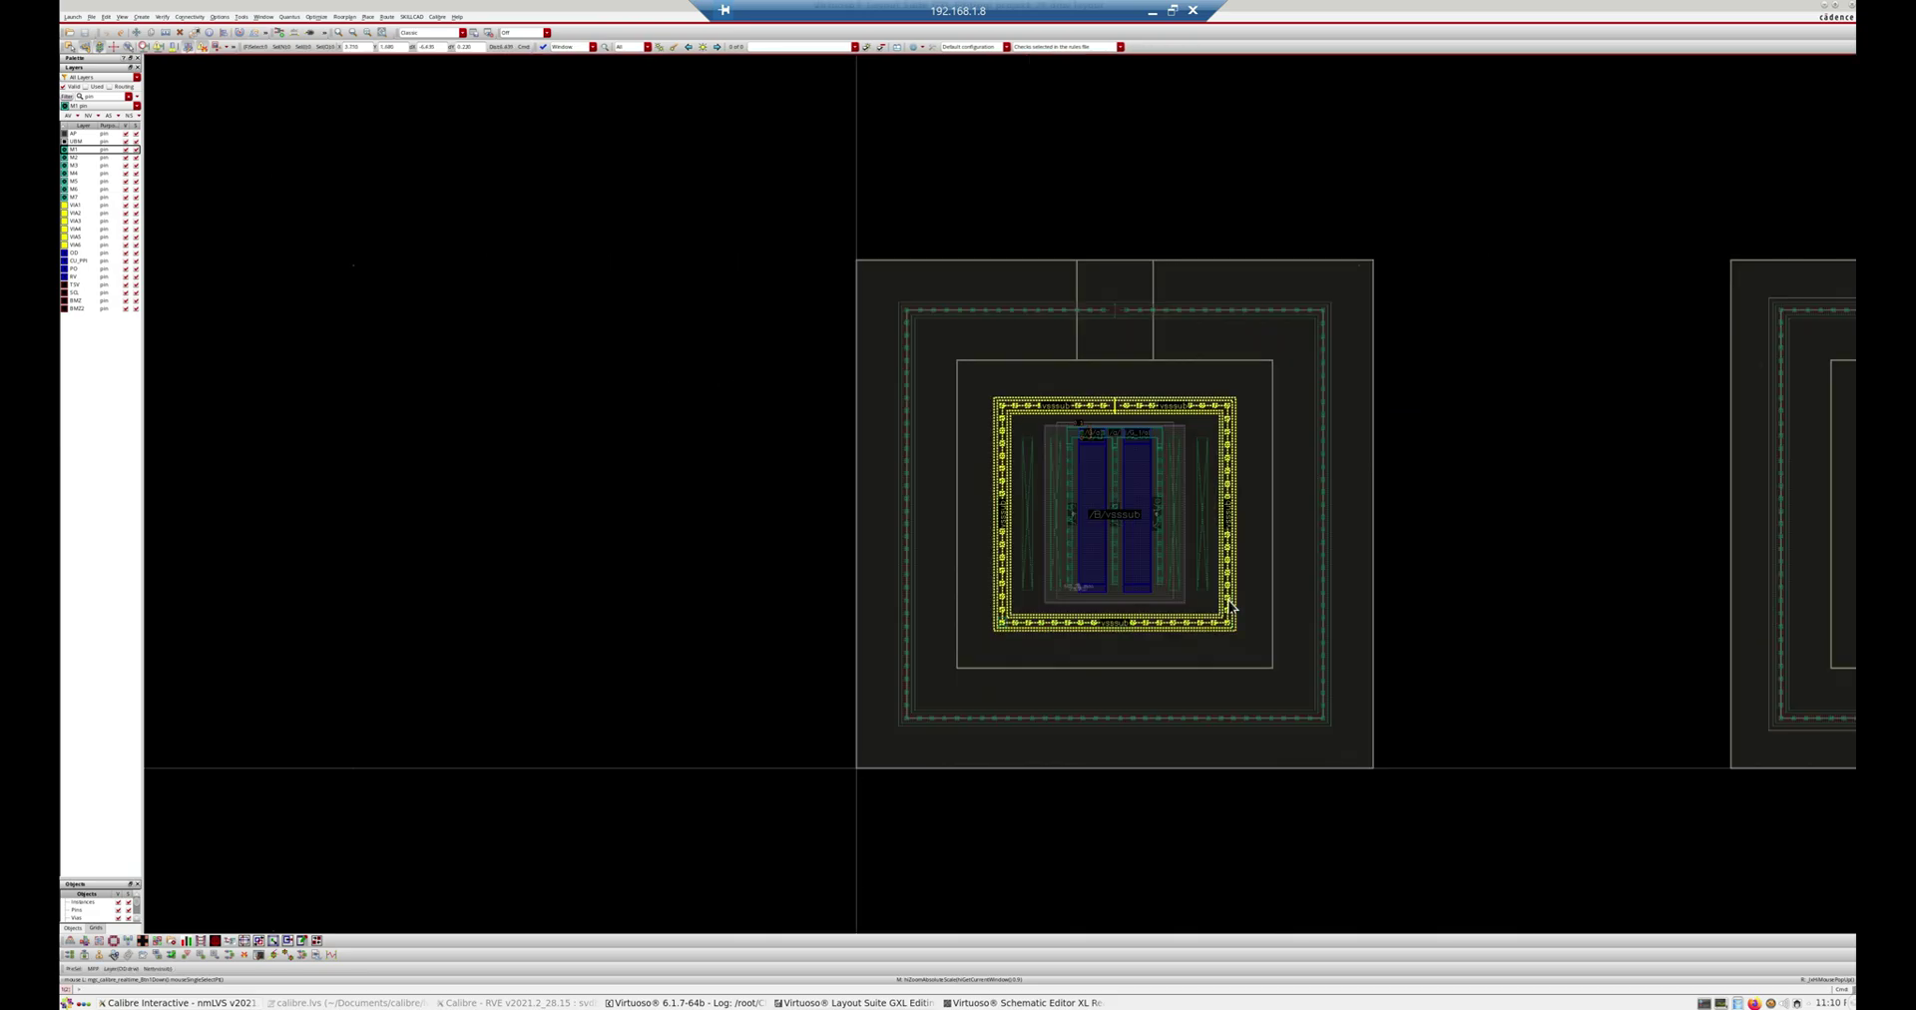
{"action": "left_click", "coordinate": [1230, 606]}
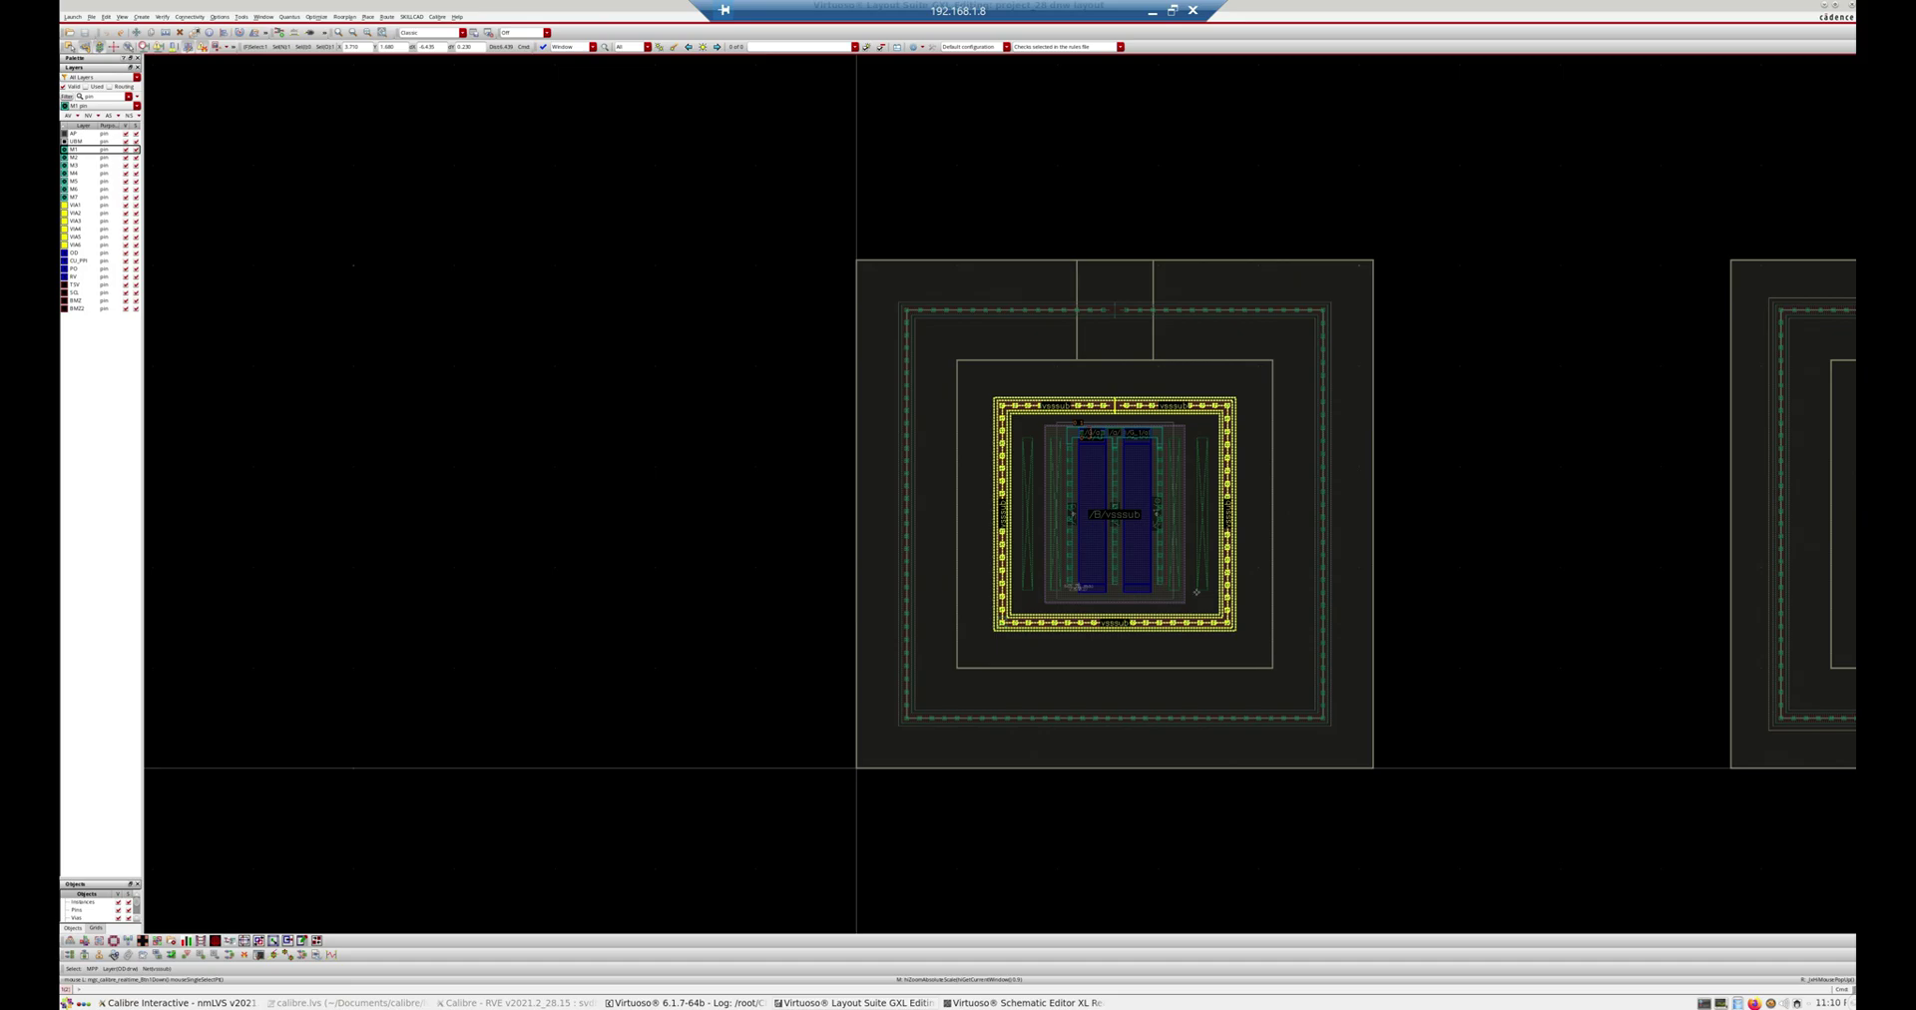
{"action": "scroll", "coordinate": [1428, 596], "scroll_direction": "down", "scroll_amount": 2, "text": "ctrl"}
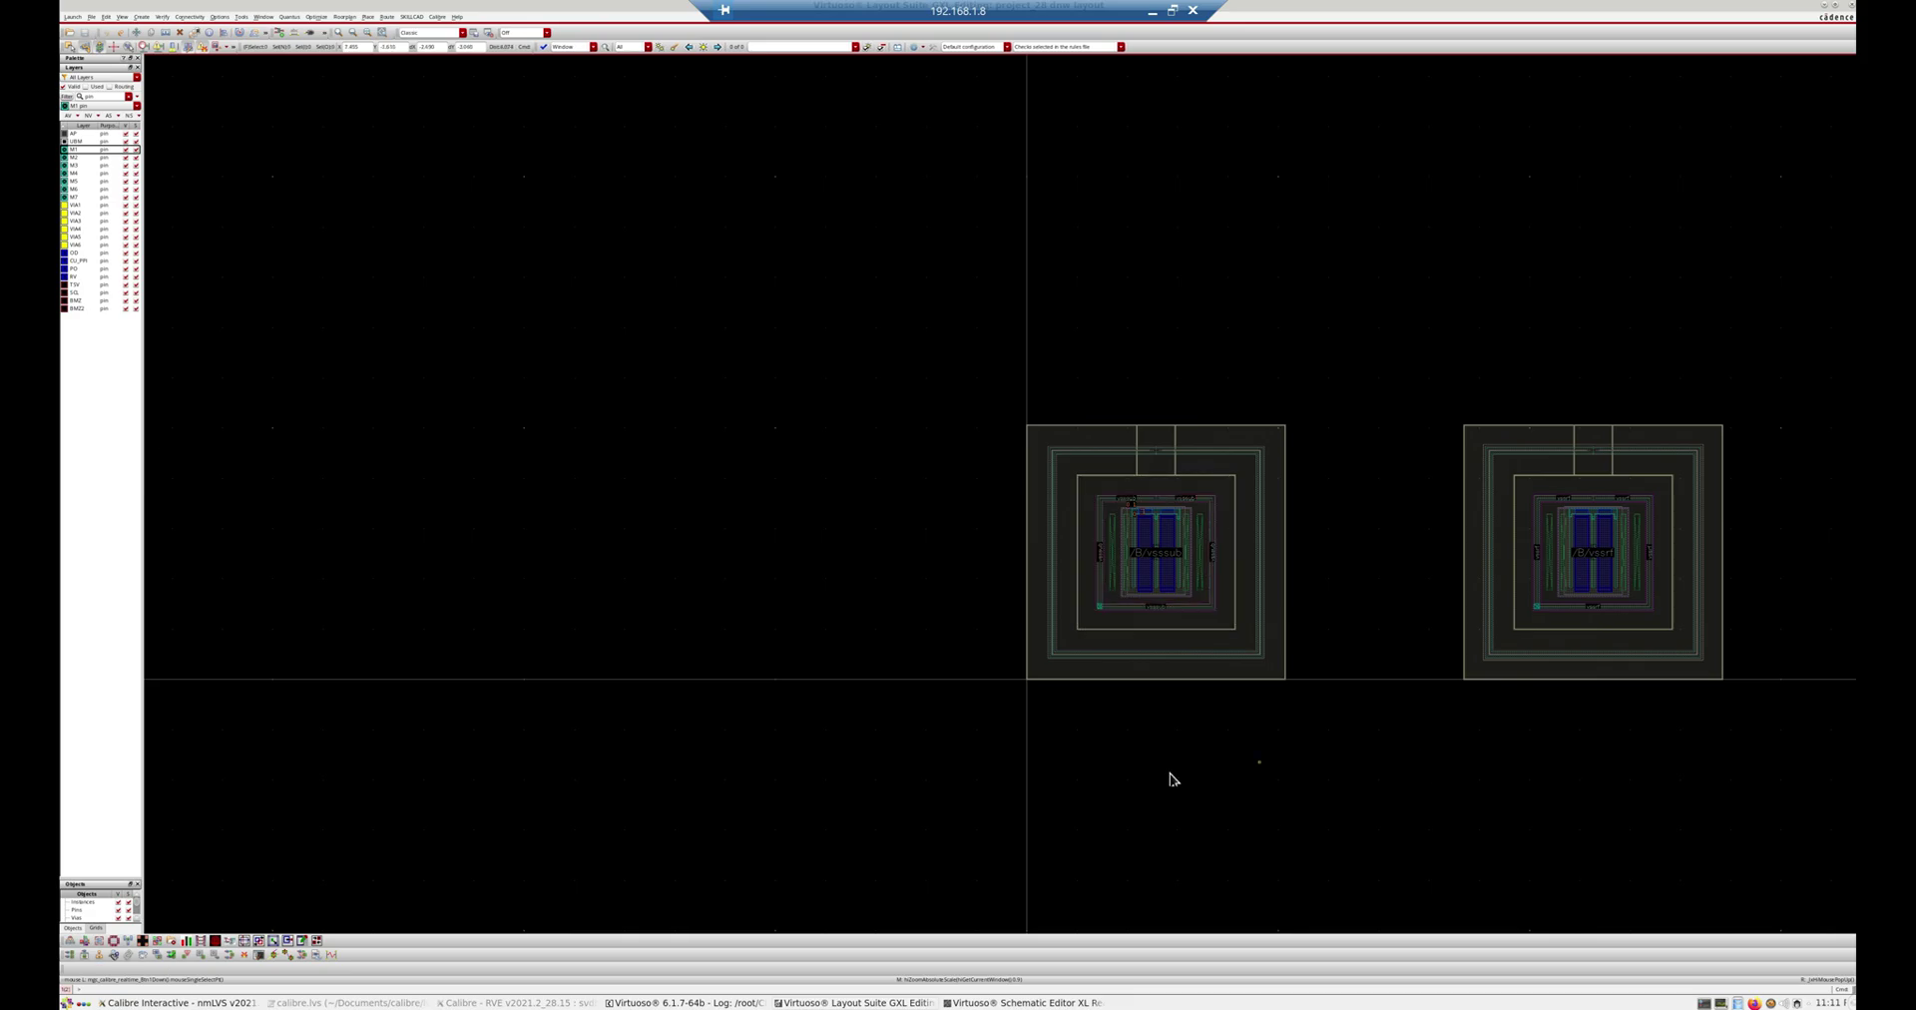
{"action": "scroll", "coordinate": [1173, 778], "scroll_direction": "up", "scroll_amount": 2, "text": "ctrl"}
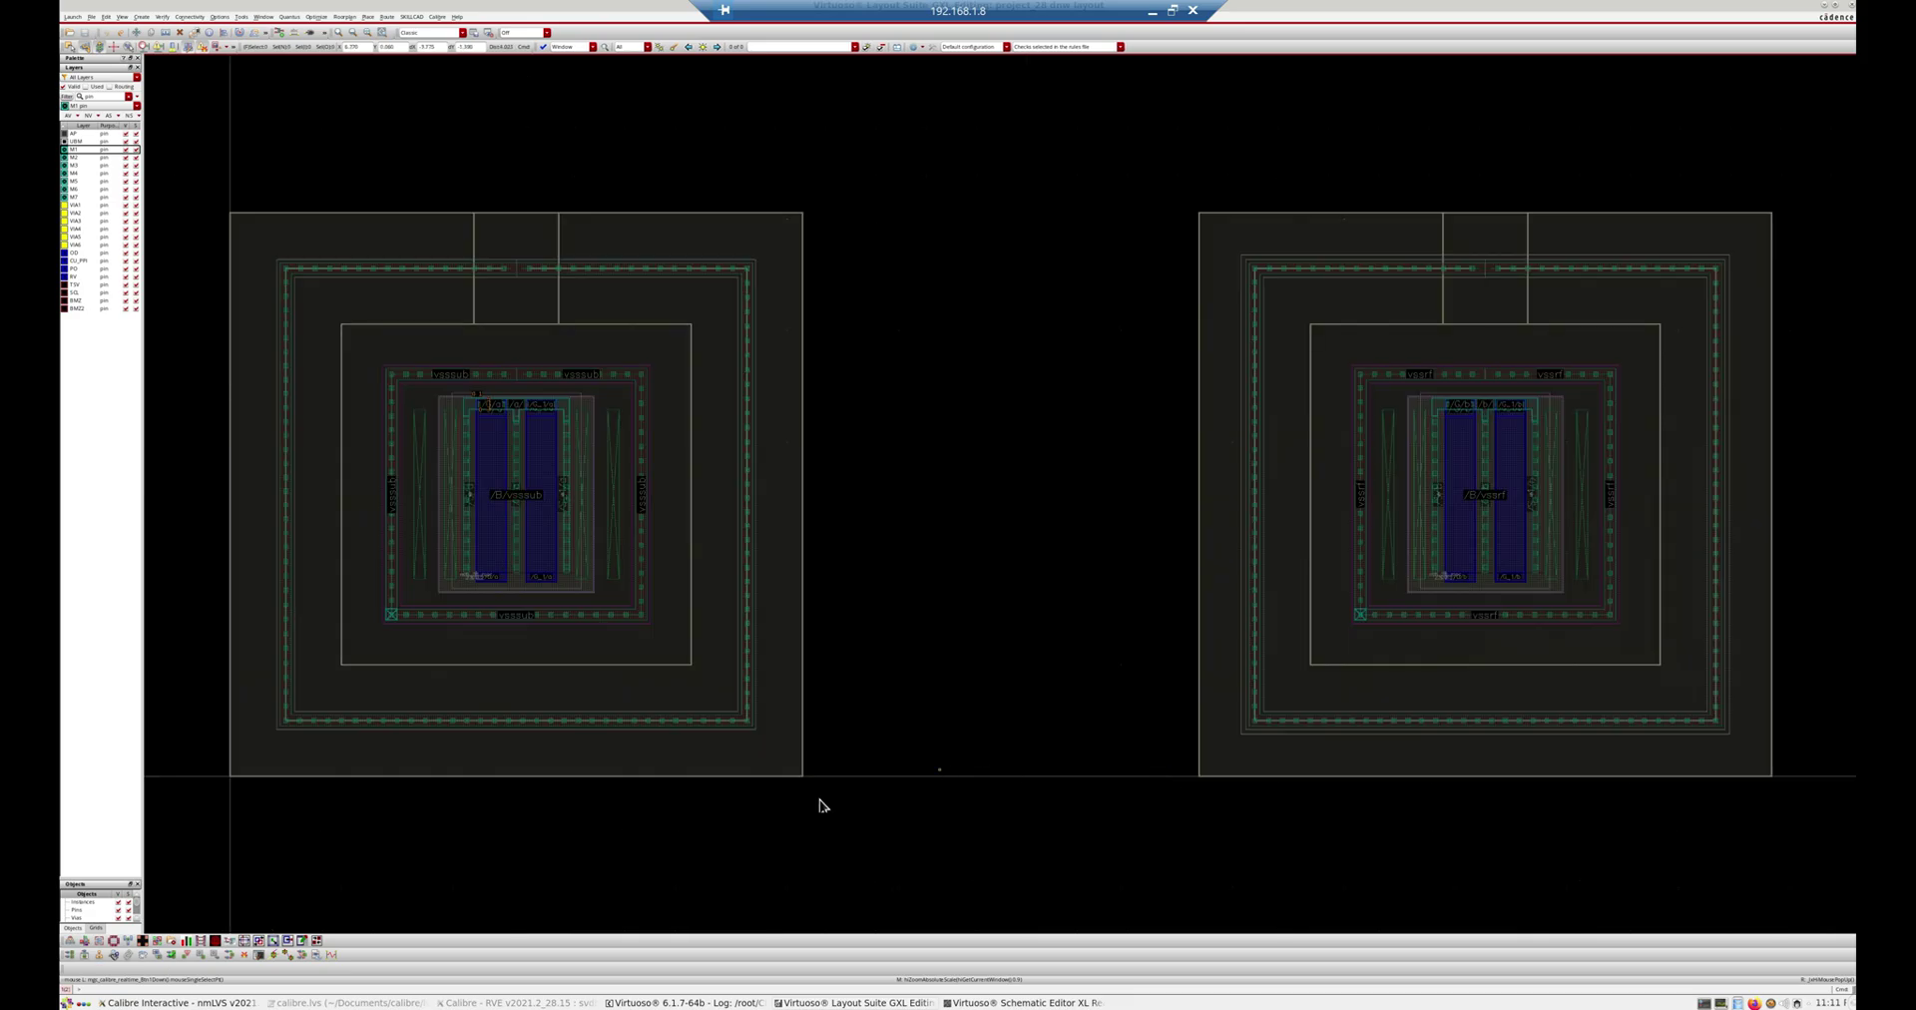
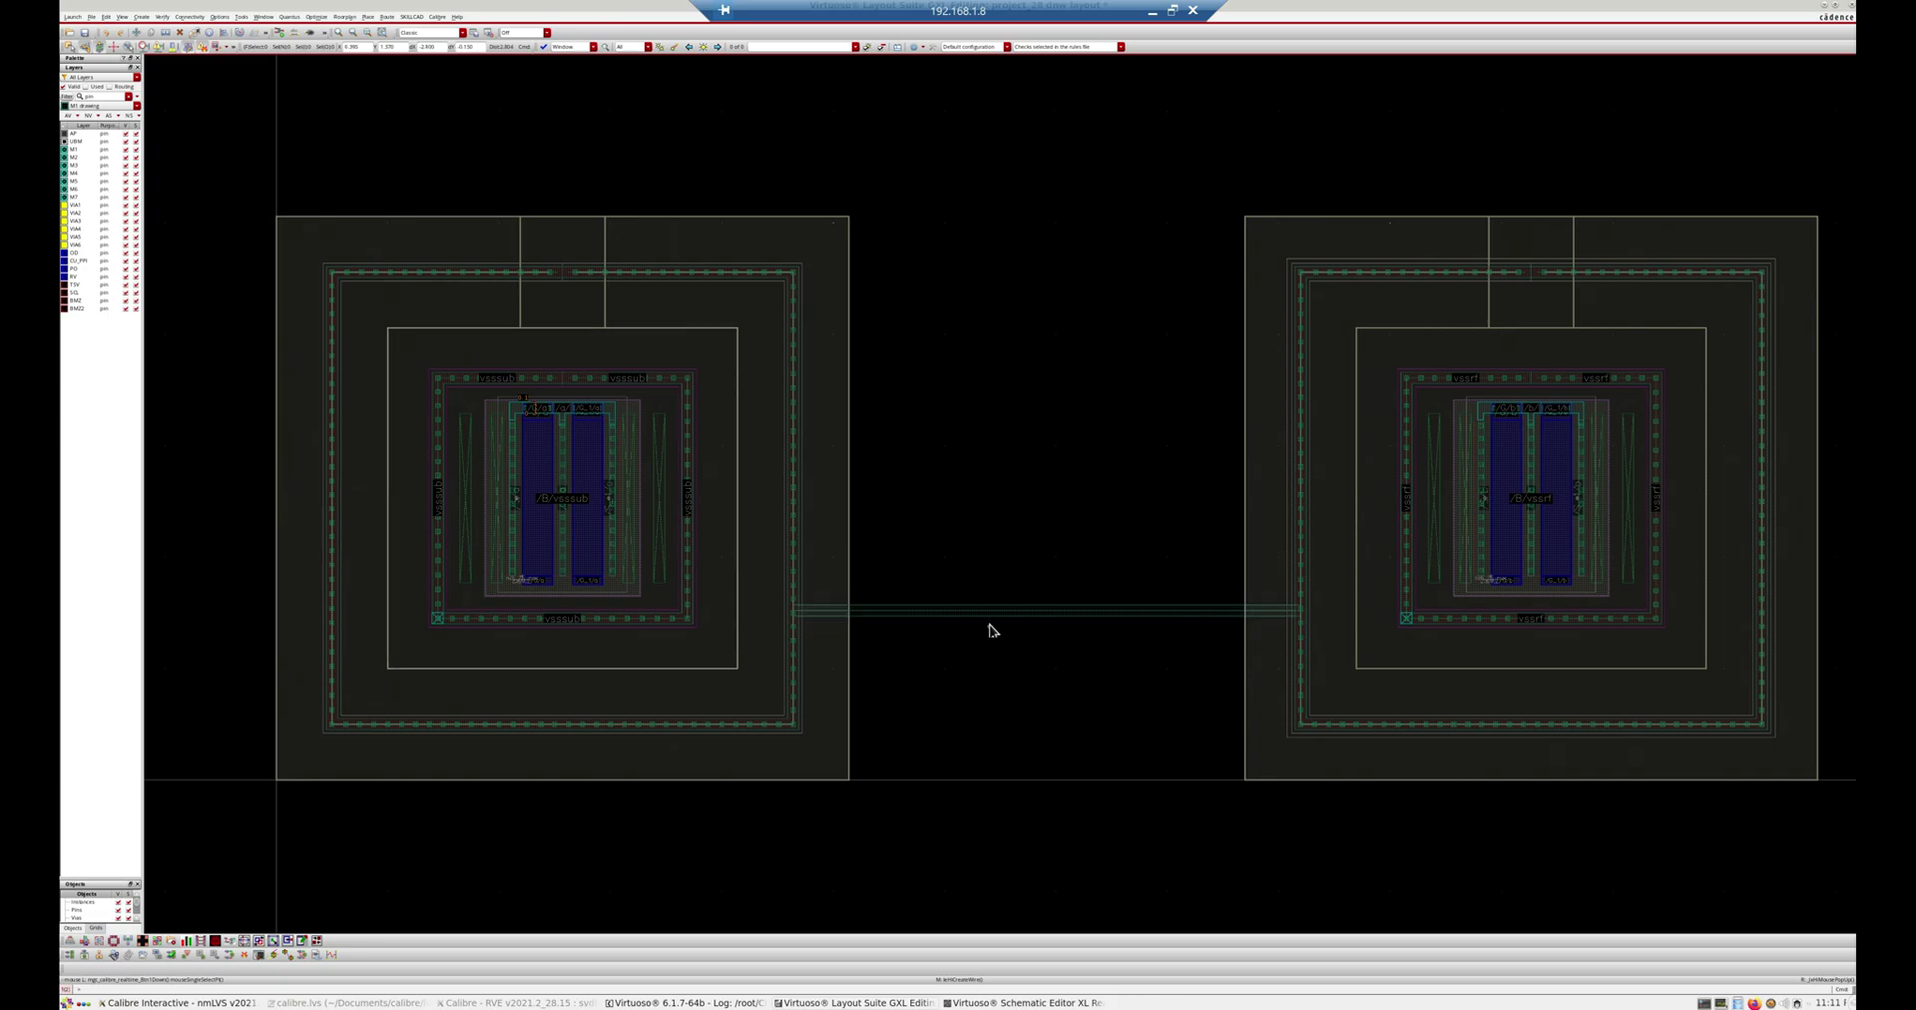
Step: Create a rectangular pin named vdd on the M1 pin layer, spanning the width of the metal strap that joins the two outer guard rings
{"action": "left_click", "coordinate": [323, 33]}
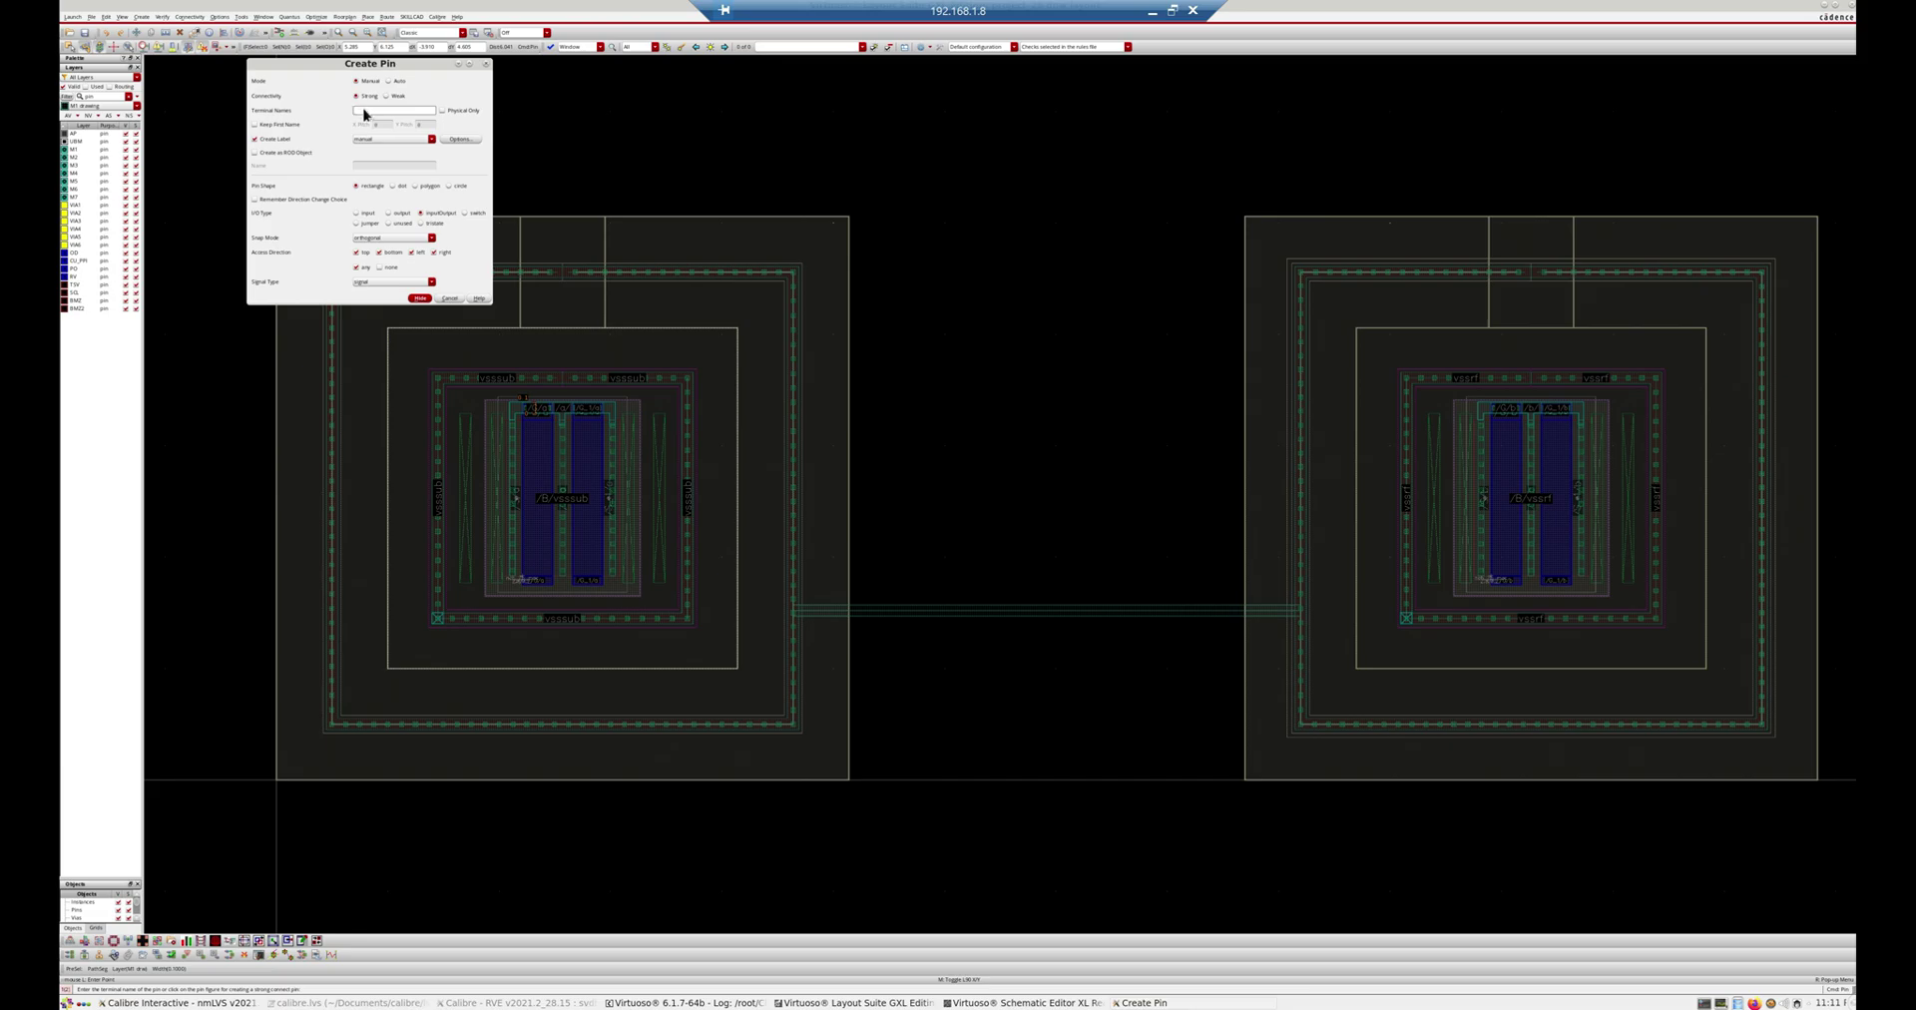
{"action": "left_click", "coordinate": [363, 110]}
{"action": "type", "text": "vss"}
{"action": "left_click", "coordinate": [420, 298]}
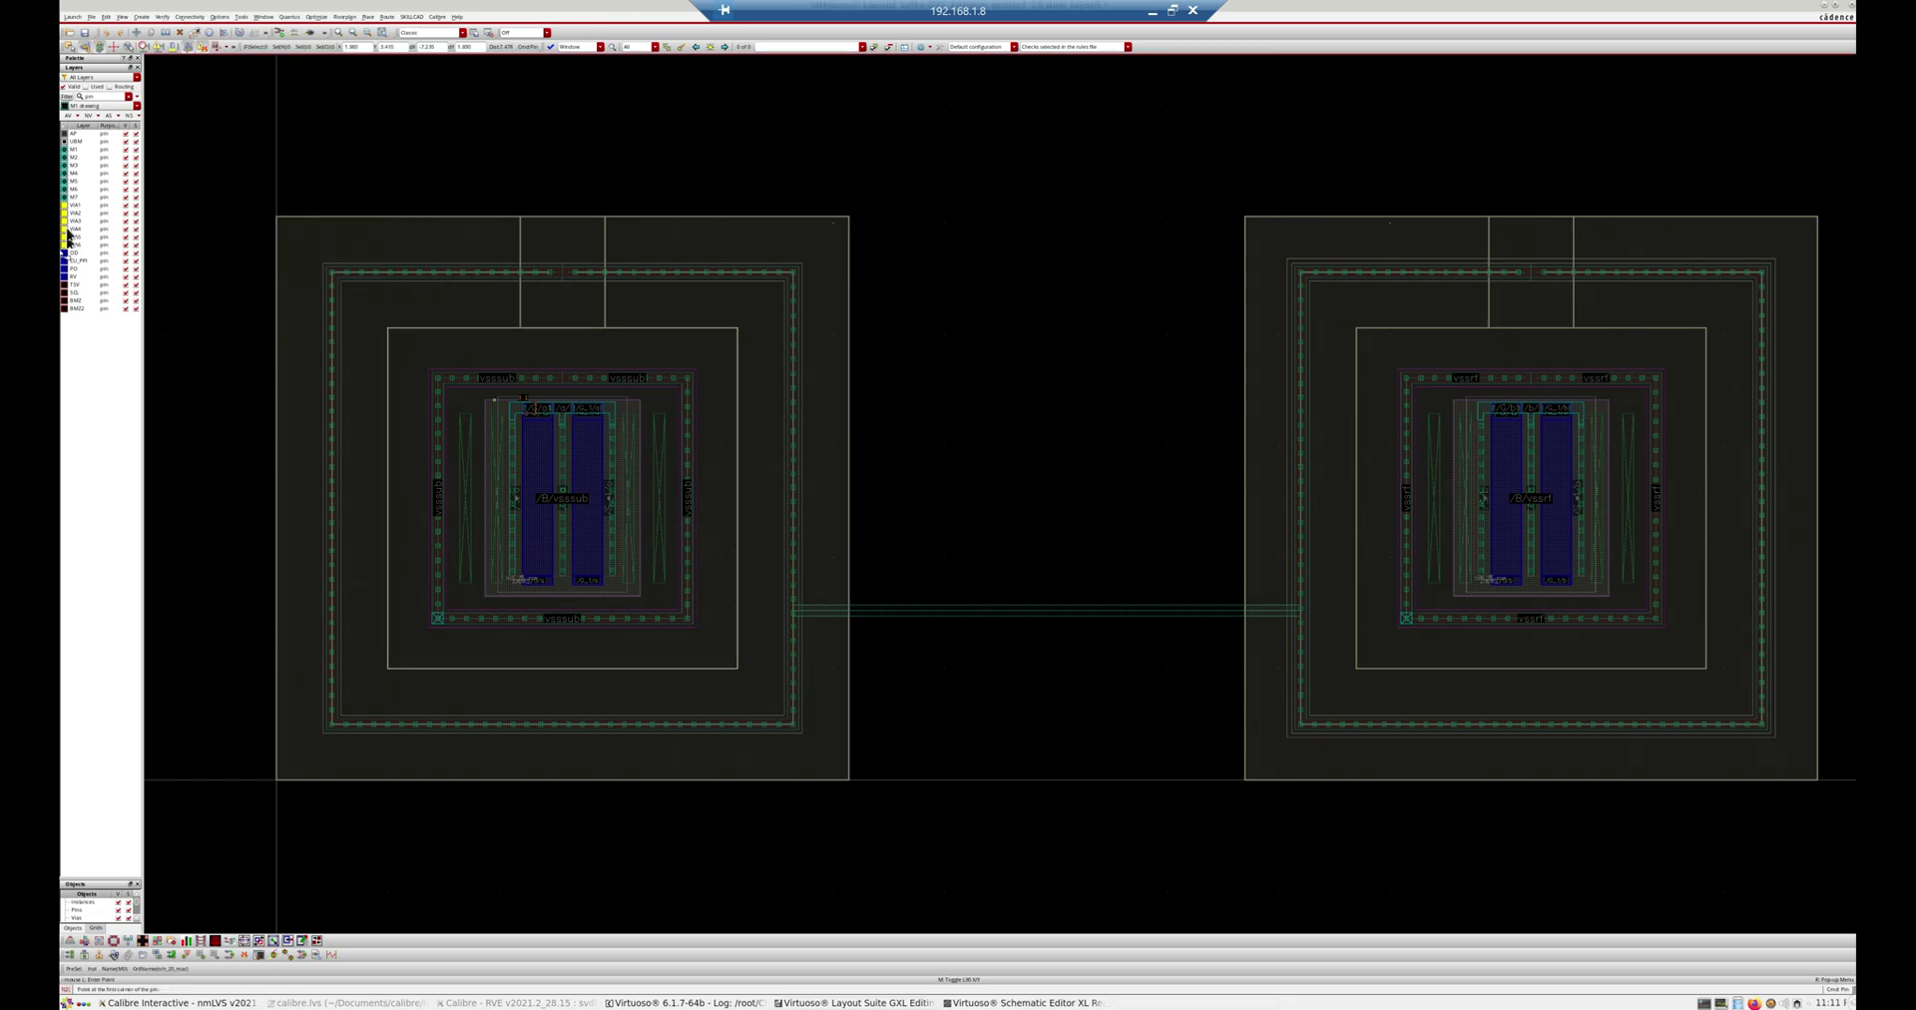
{"action": "left_click", "coordinate": [74, 149]}
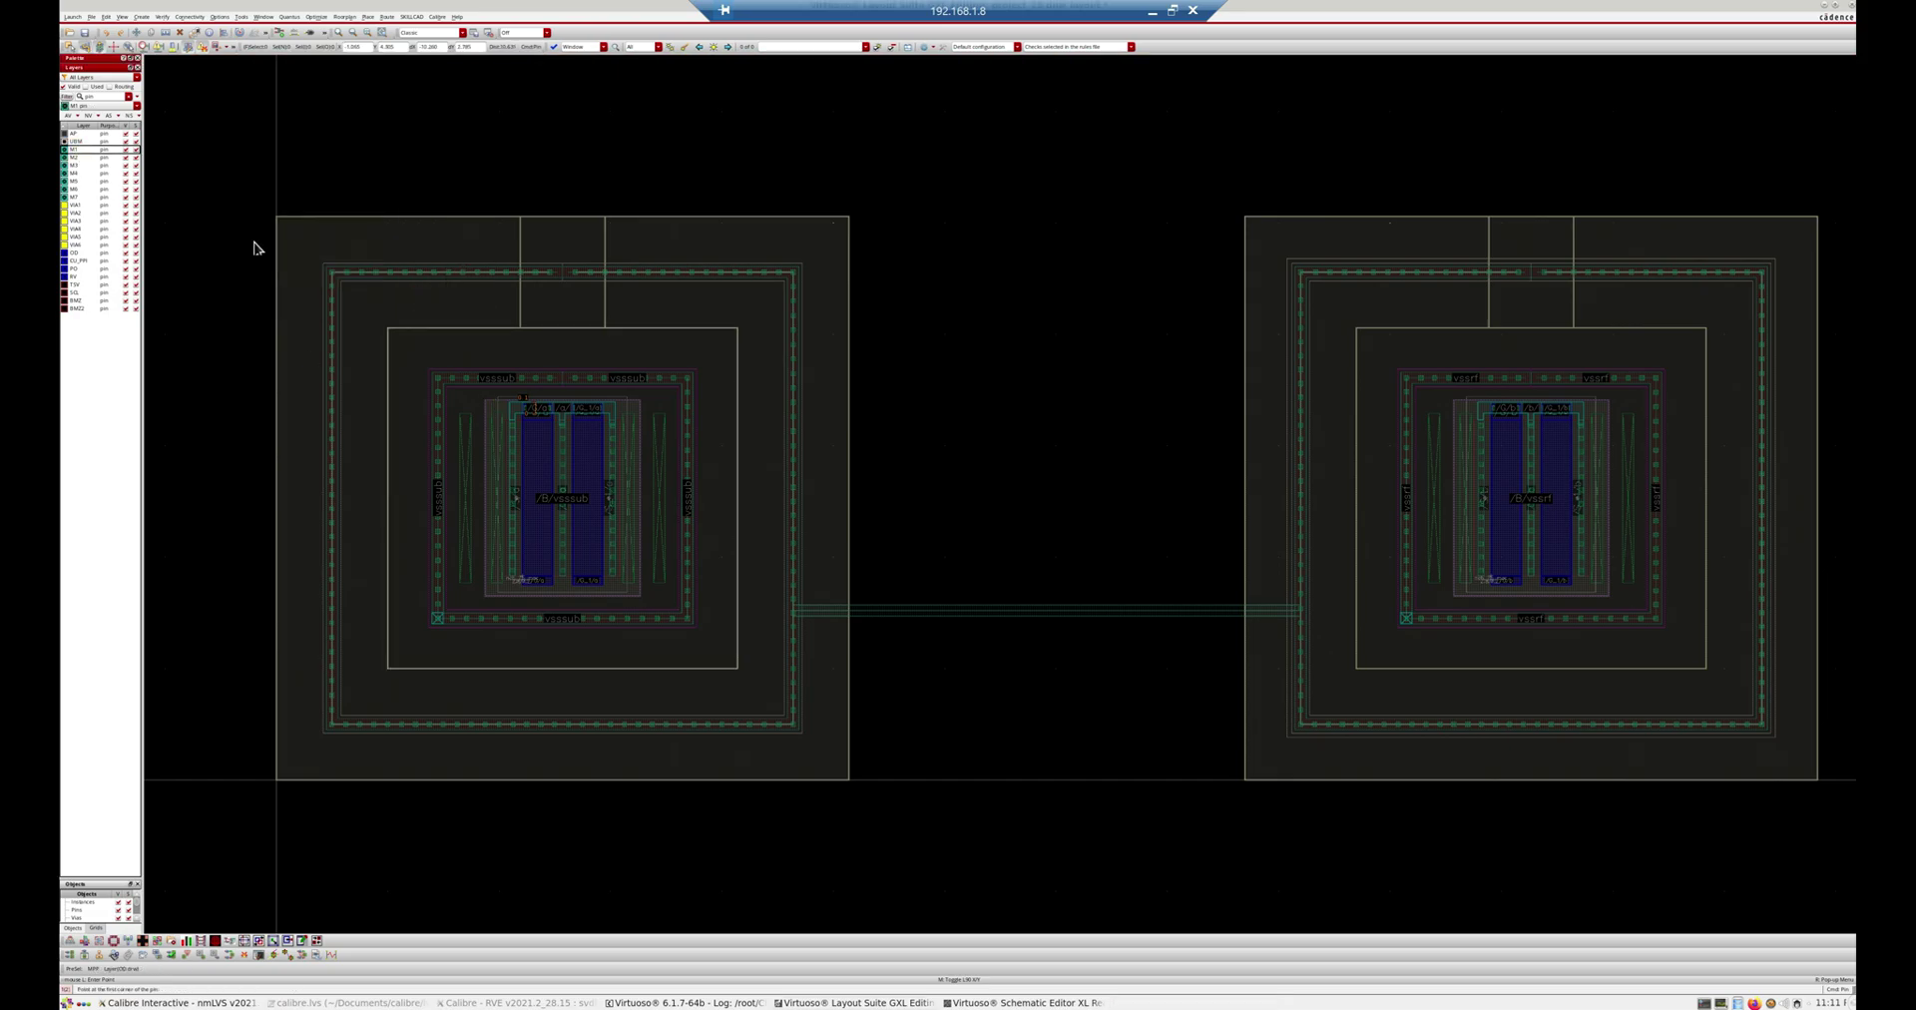
{"action": "scroll", "coordinate": [986, 618], "scroll_direction": "up", "scroll_amount": 4}
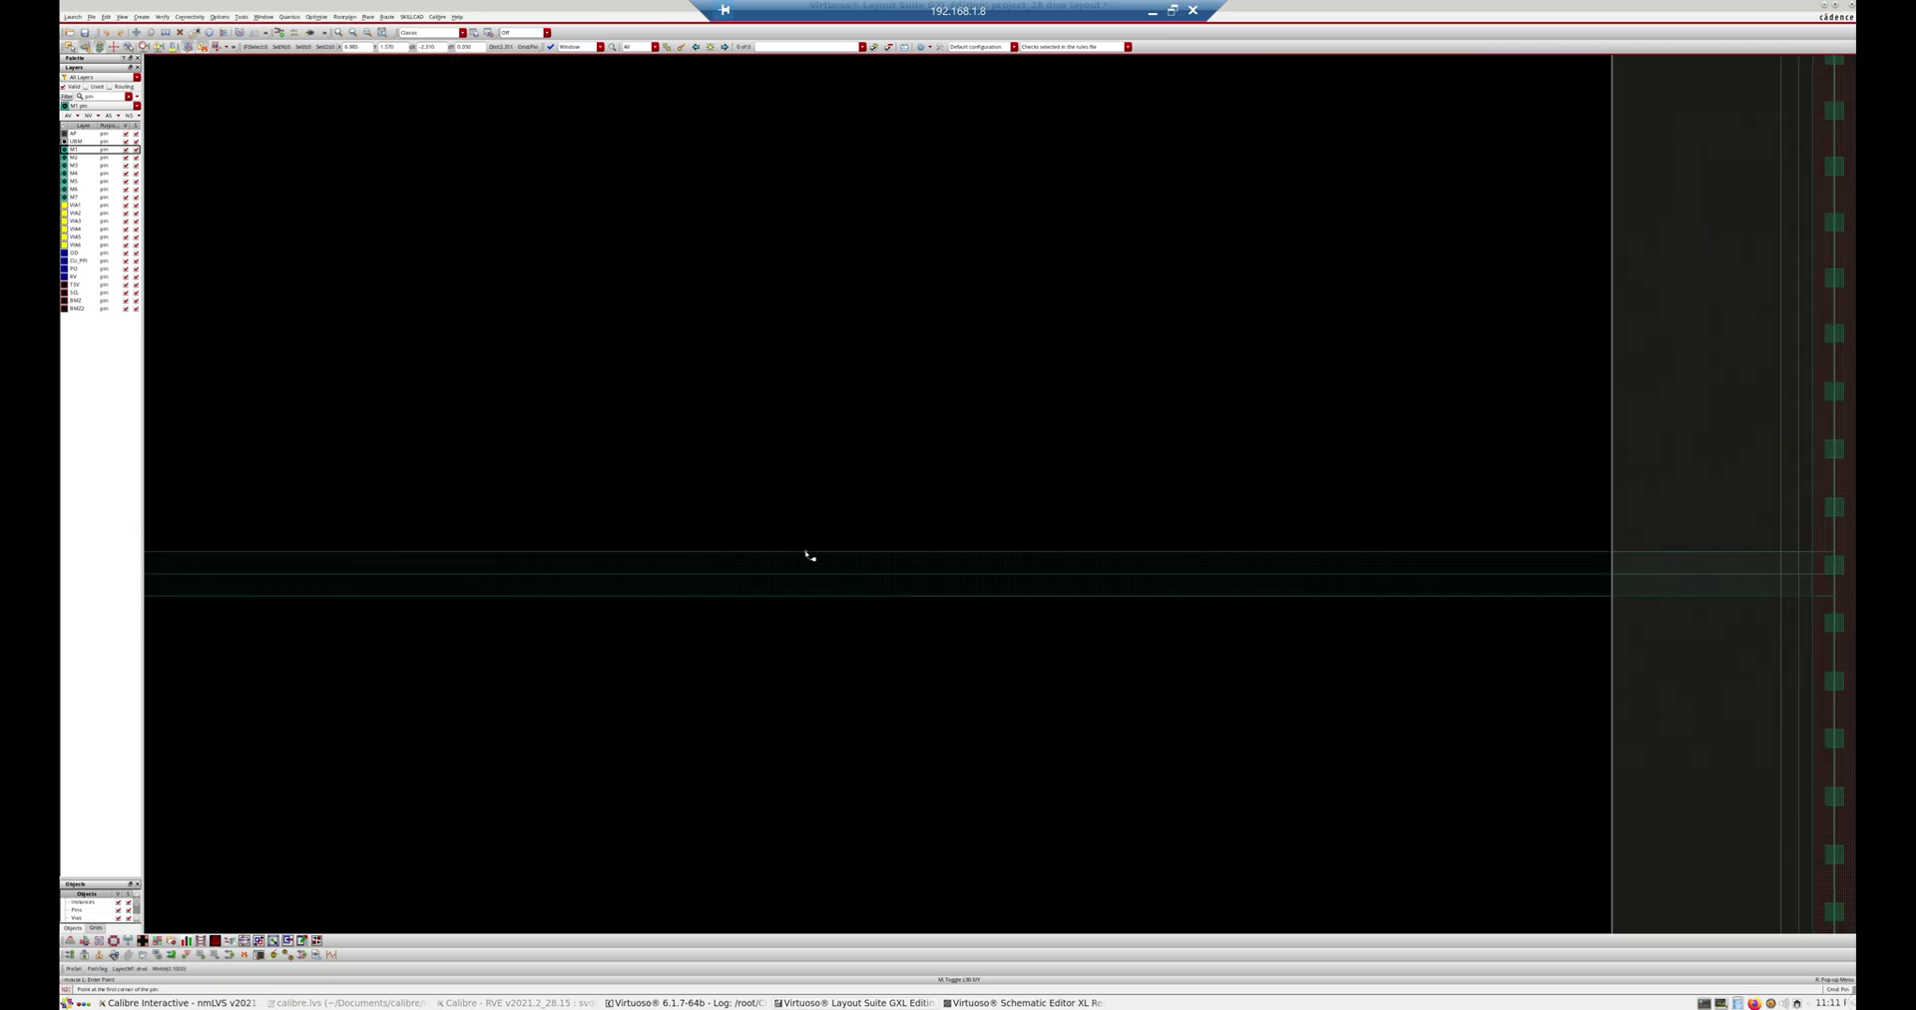
{"action": "left_click", "coordinate": [806, 550]}
{"action": "scroll", "coordinate": [877, 583], "scroll_direction": "up", "scroll_amount": 2}
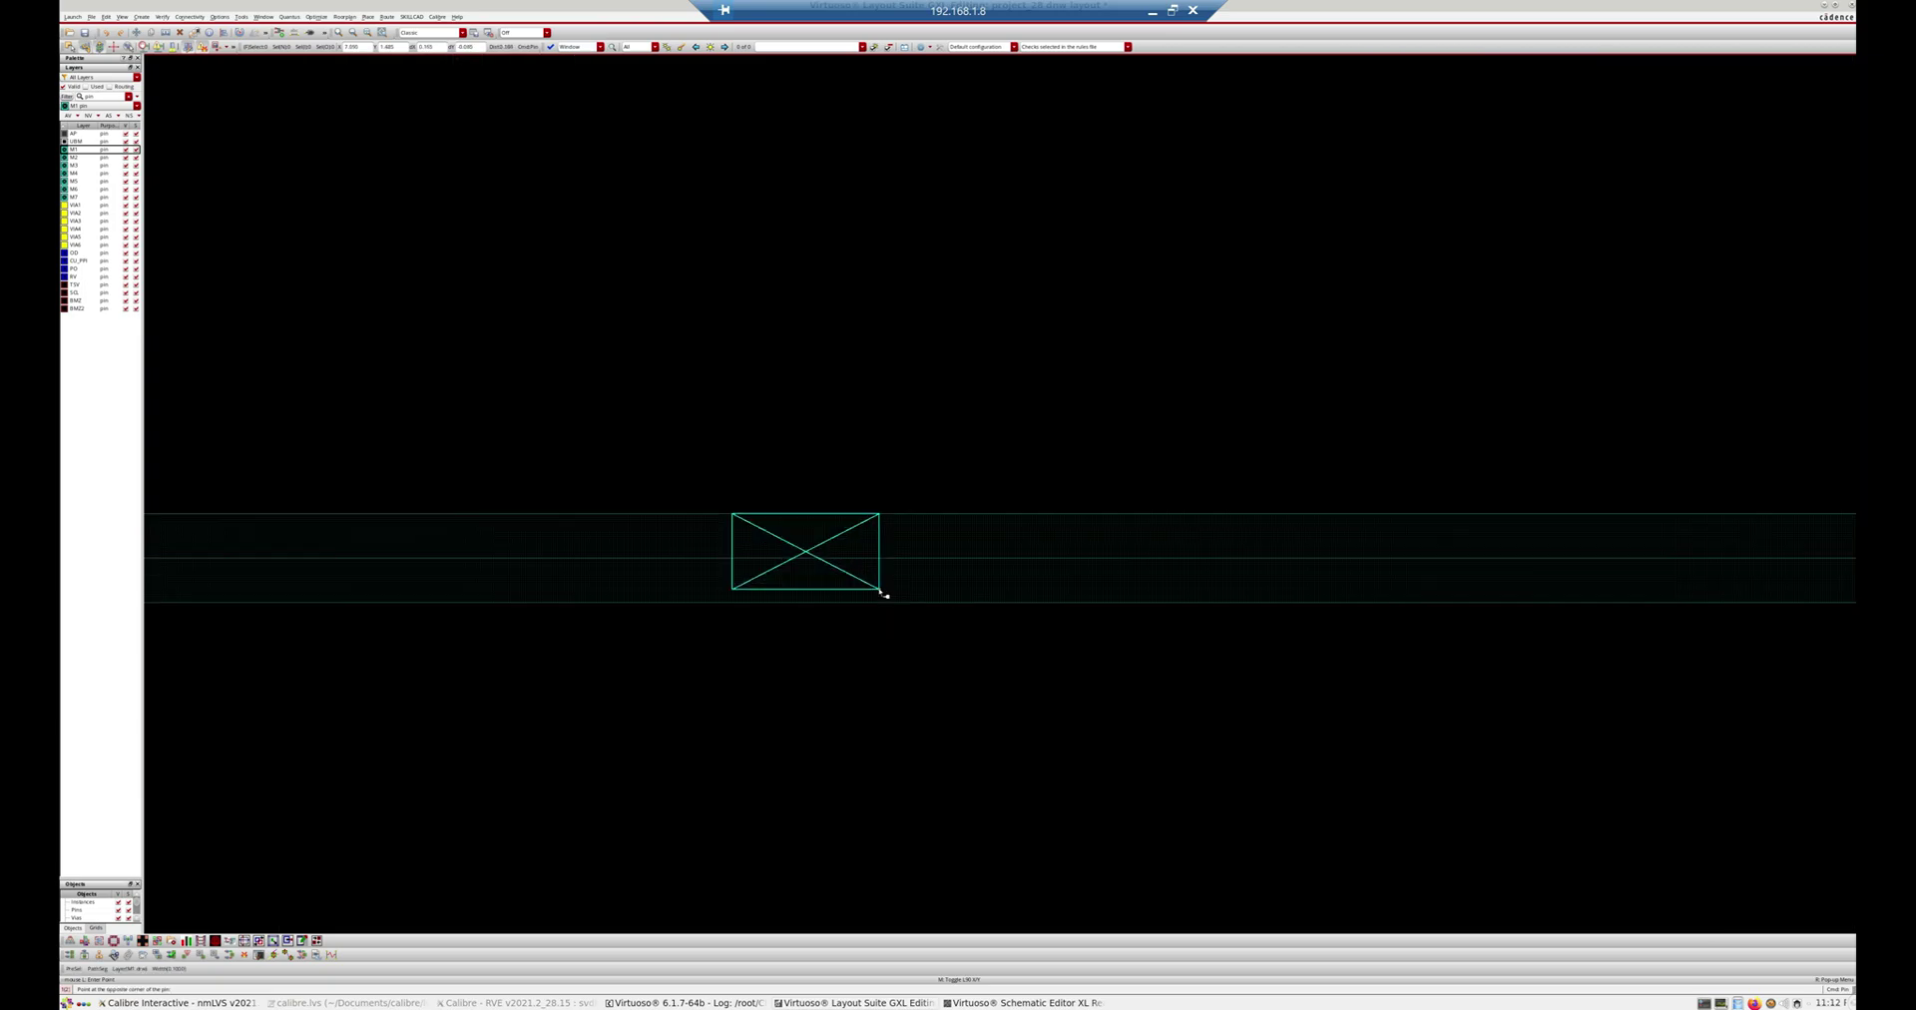
{"action": "scroll", "coordinate": [882, 594], "scroll_direction": "up", "scroll_amount": 2}
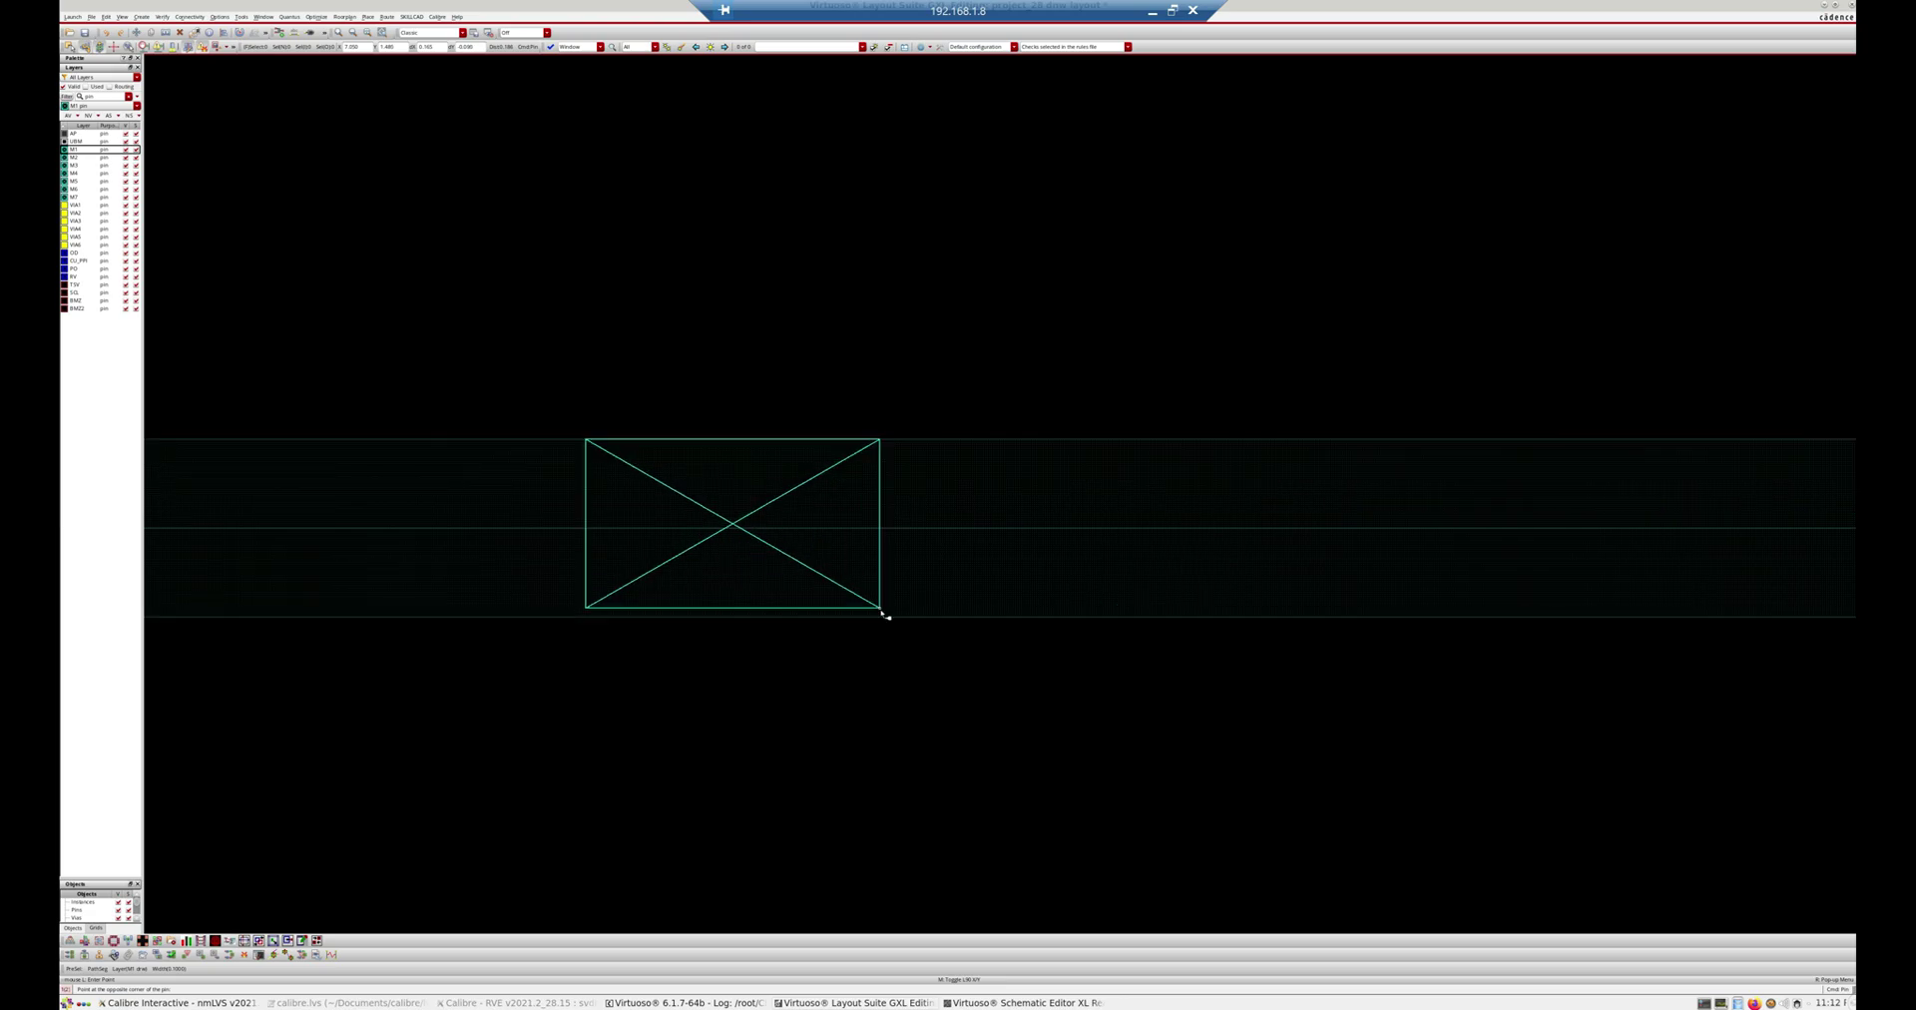
{"action": "scroll", "coordinate": [884, 617], "scroll_direction": "up", "scroll_amount": 4}
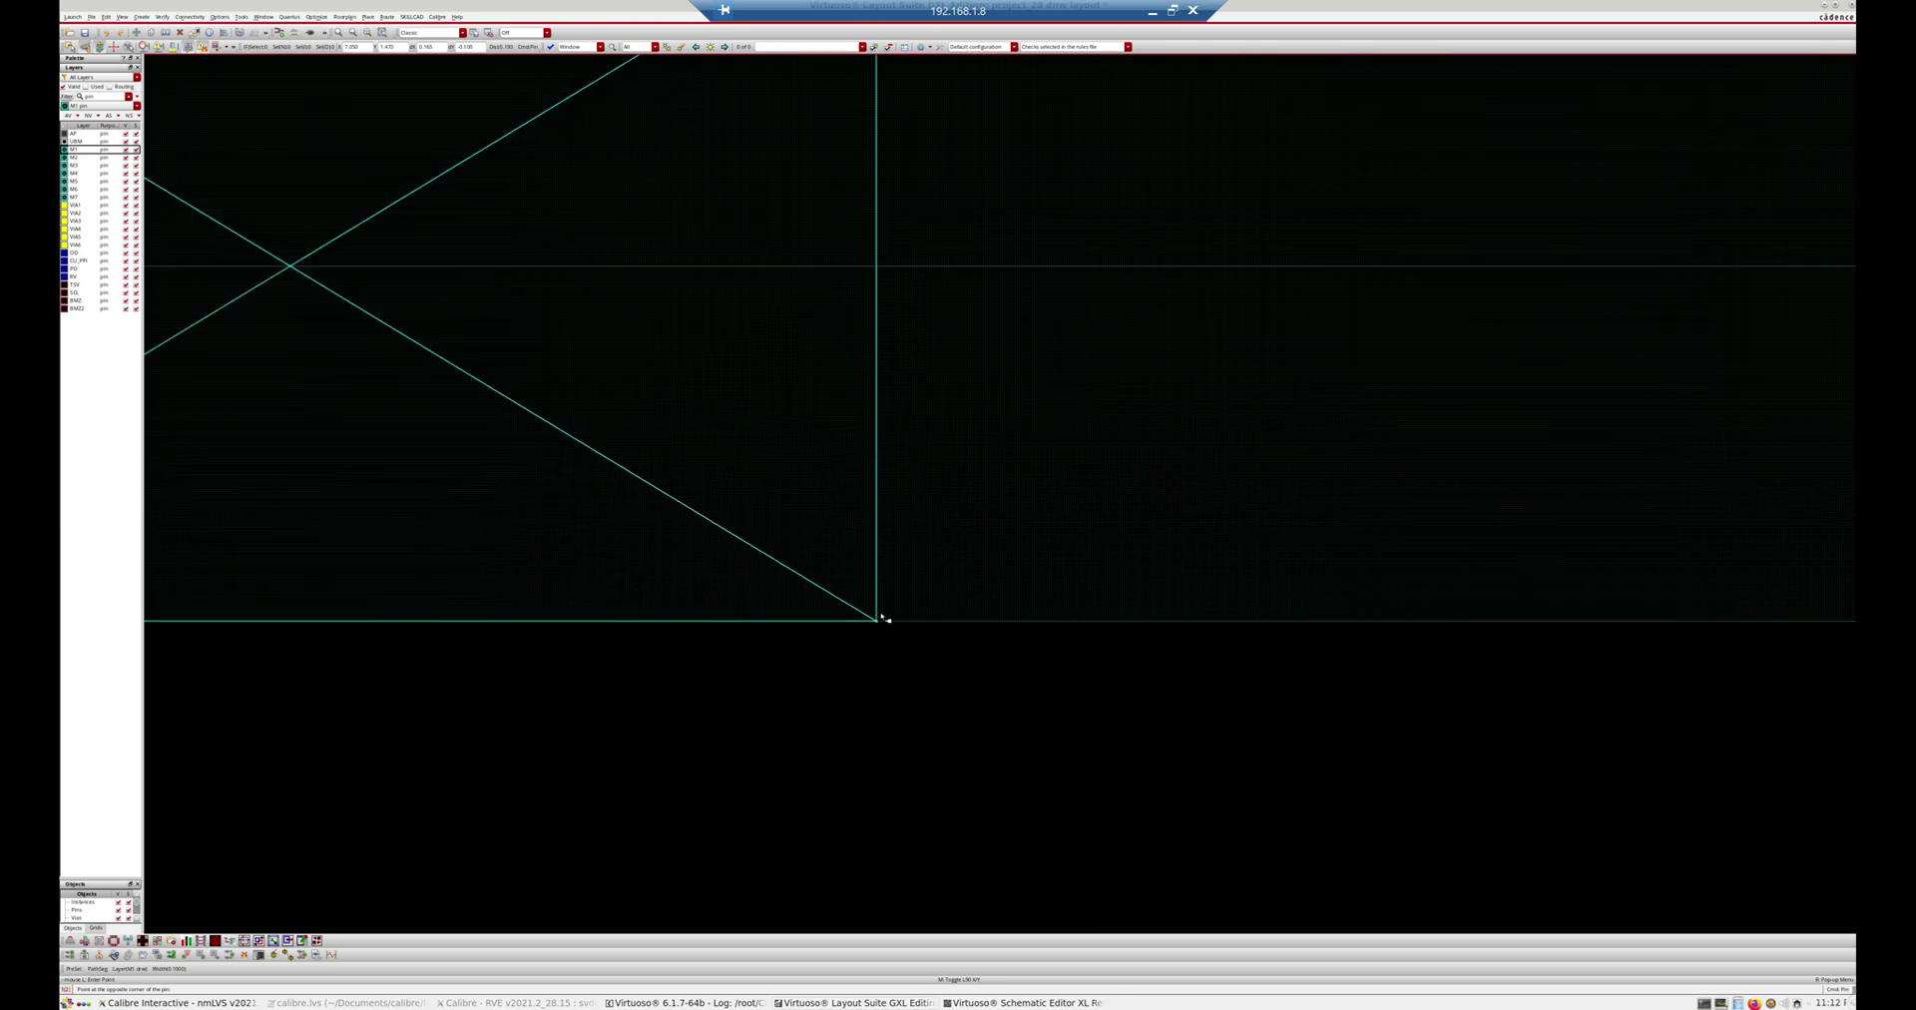
{"action": "scroll", "coordinate": [882, 617], "scroll_direction": "down", "scroll_amount": 4}
{"action": "left_click", "coordinate": [877, 617]}
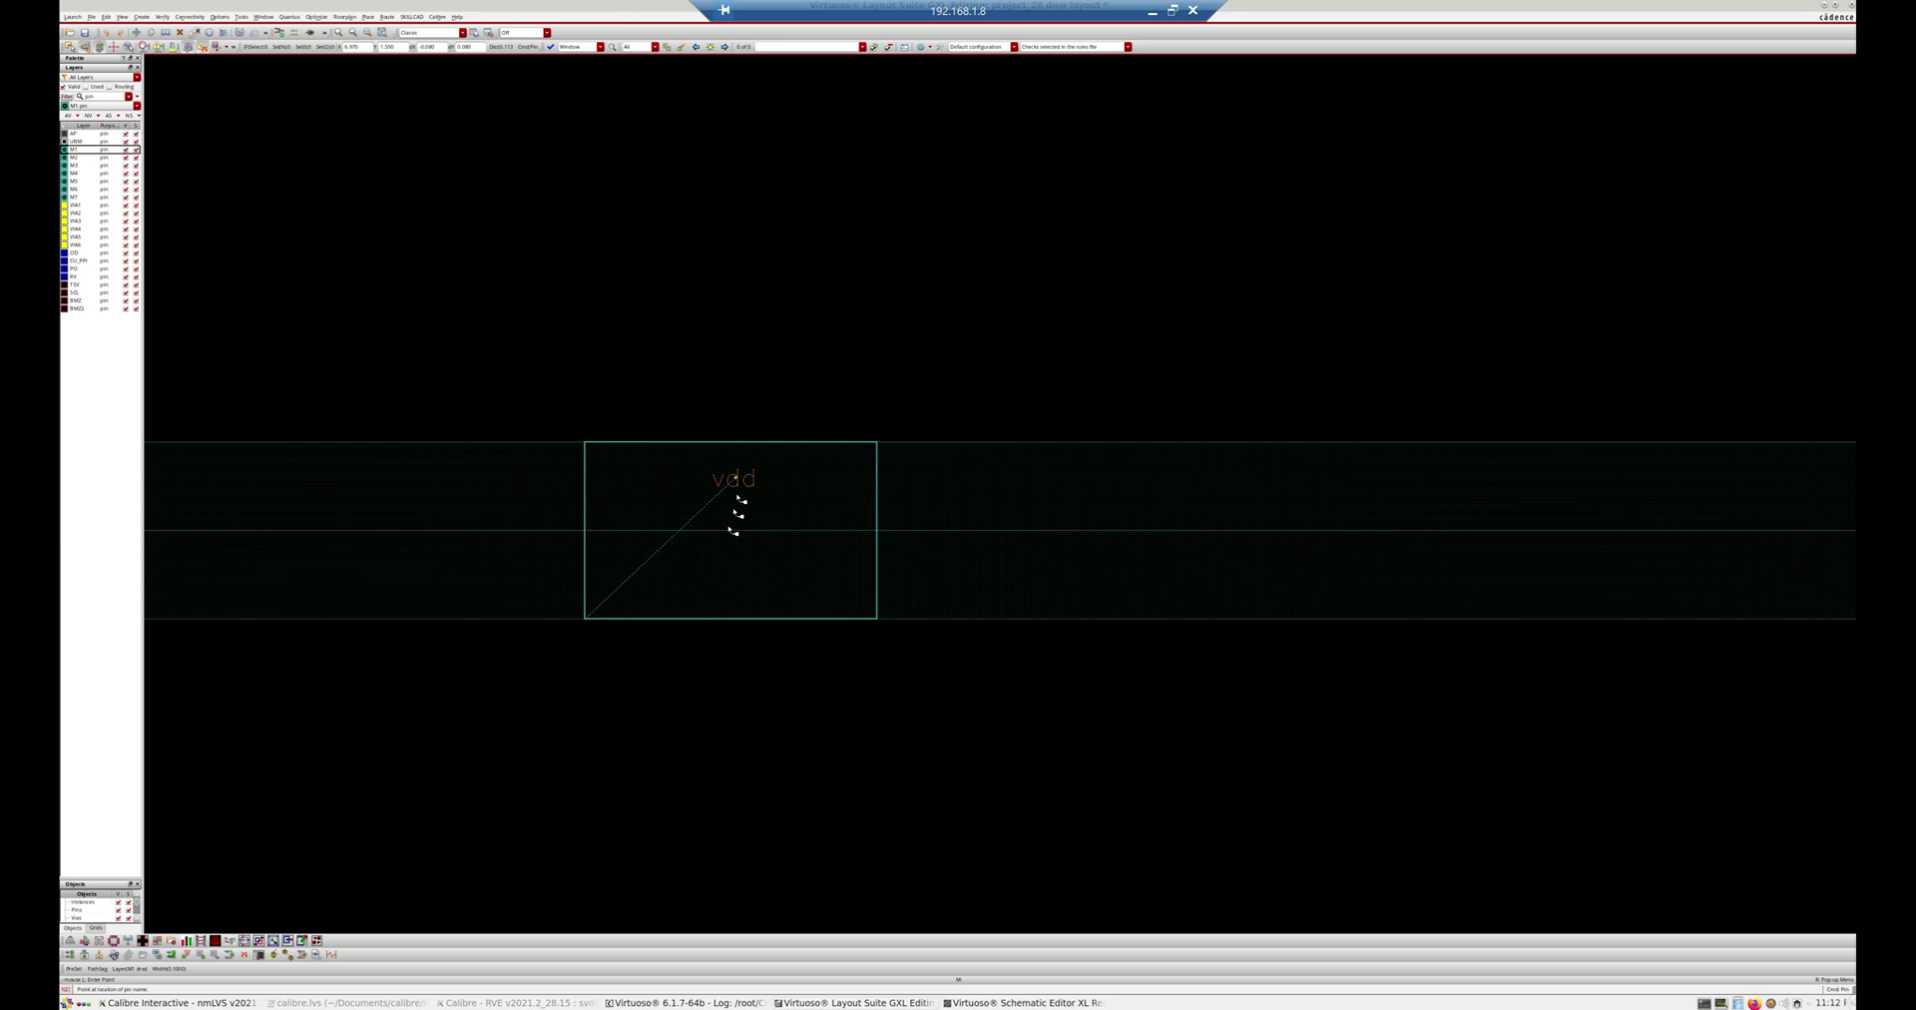
Step: Place the vdd label at the centre of the pin on the strap and finish pin creation with the whole layout in view
{"action": "scroll", "coordinate": [739, 537], "scroll_direction": "up", "scroll_amount": 3}
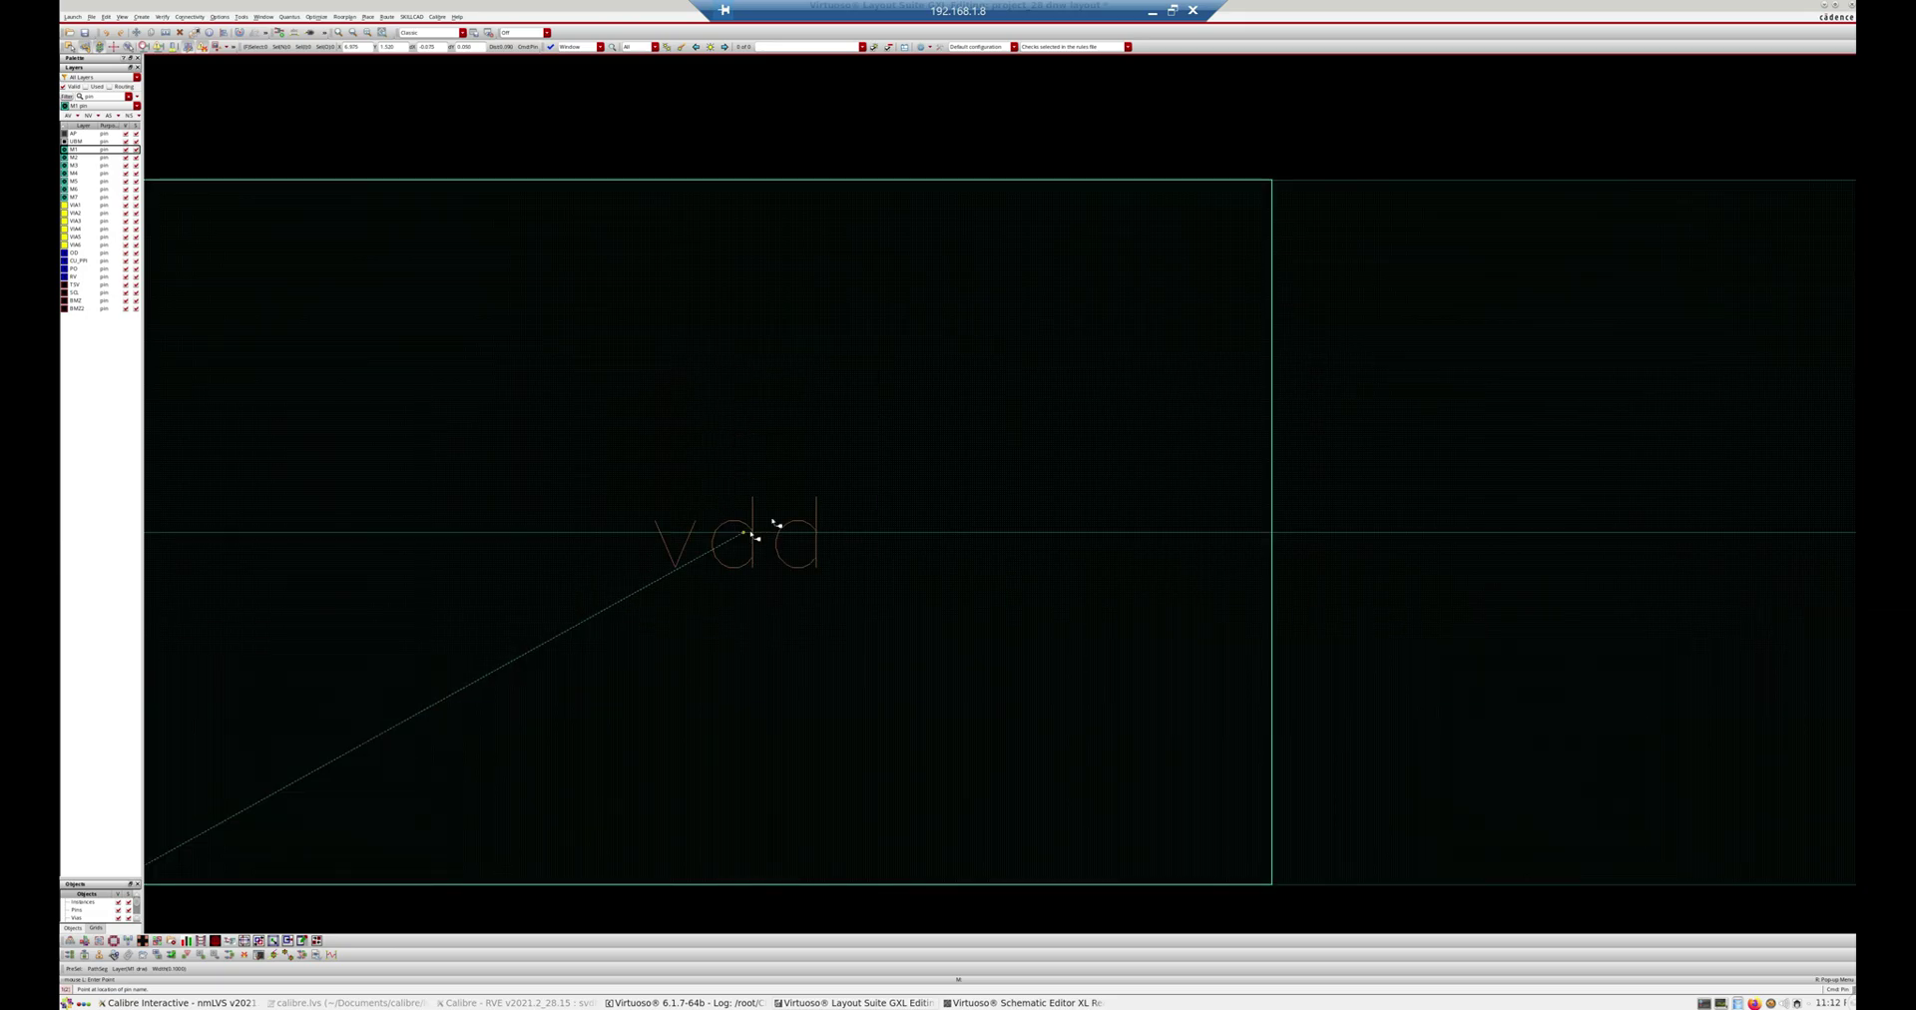
{"action": "left_click", "coordinate": [766, 523]}
{"action": "scroll", "coordinate": [776, 522], "scroll_direction": "down", "scroll_amount": 6}
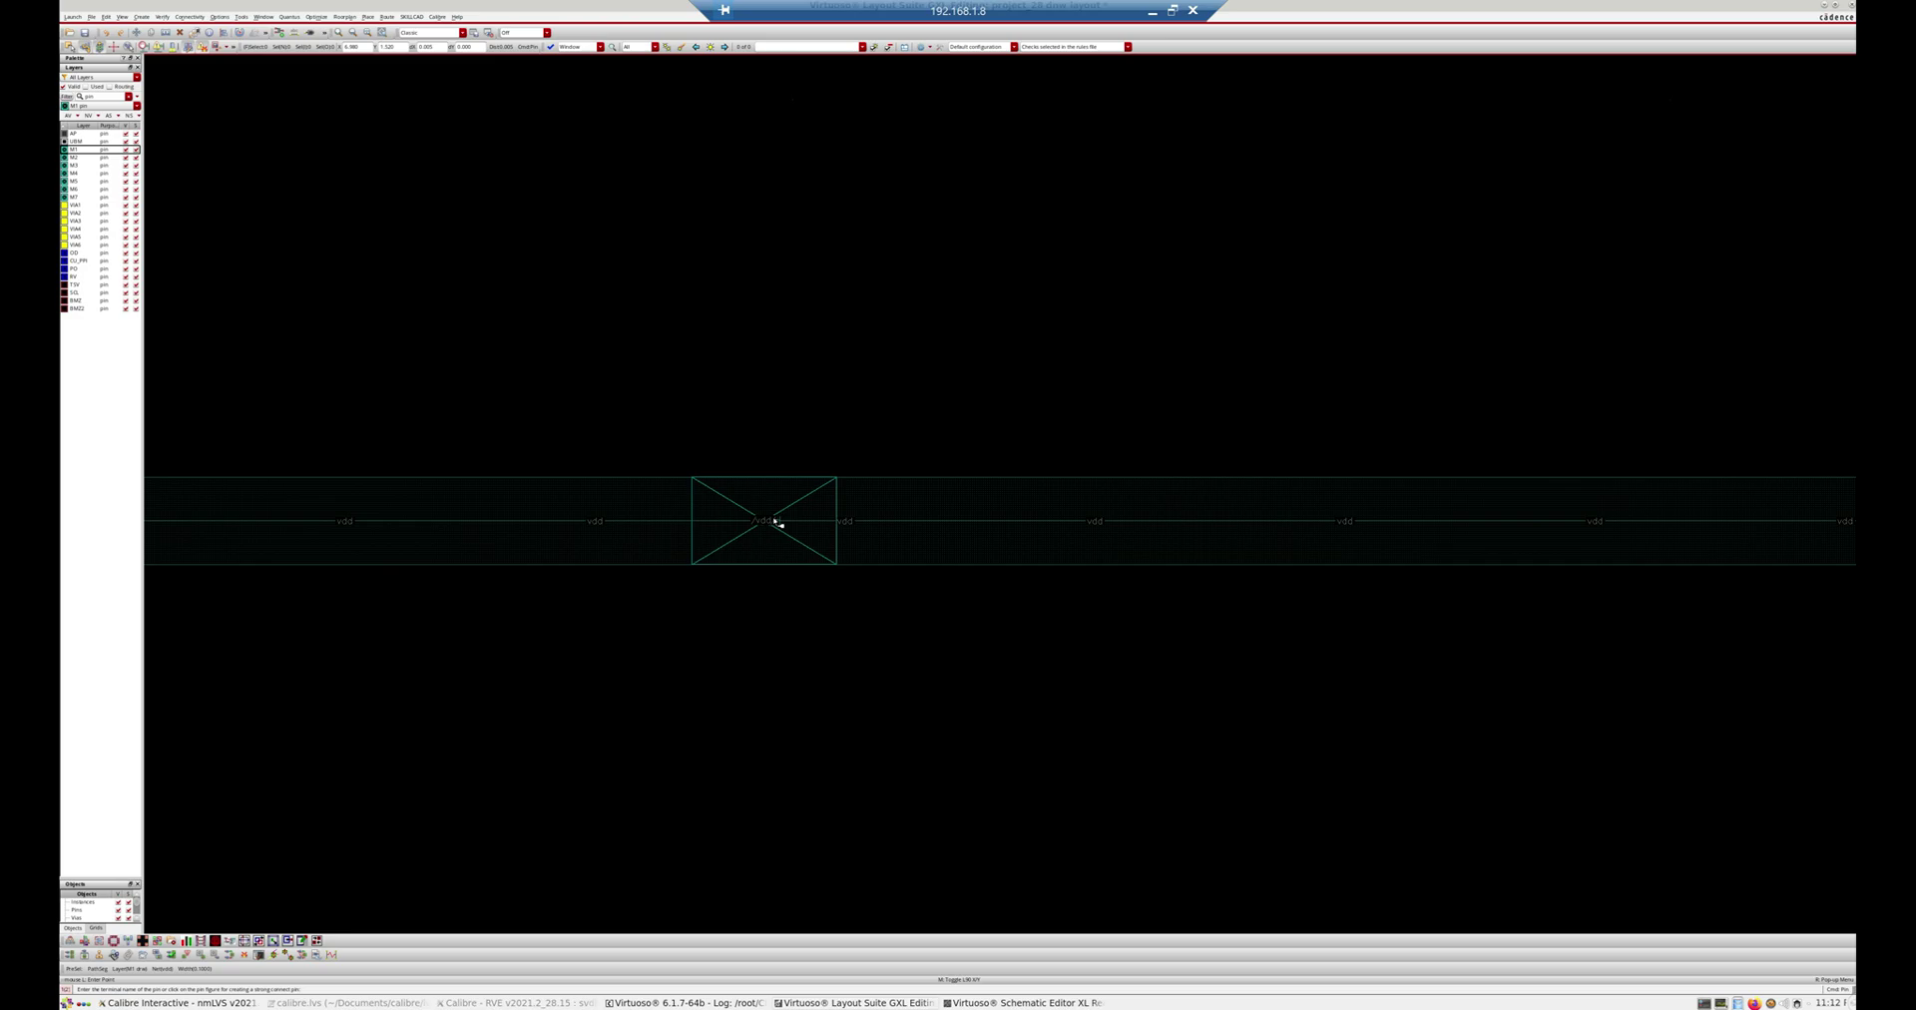
{"action": "key", "text": "f"}
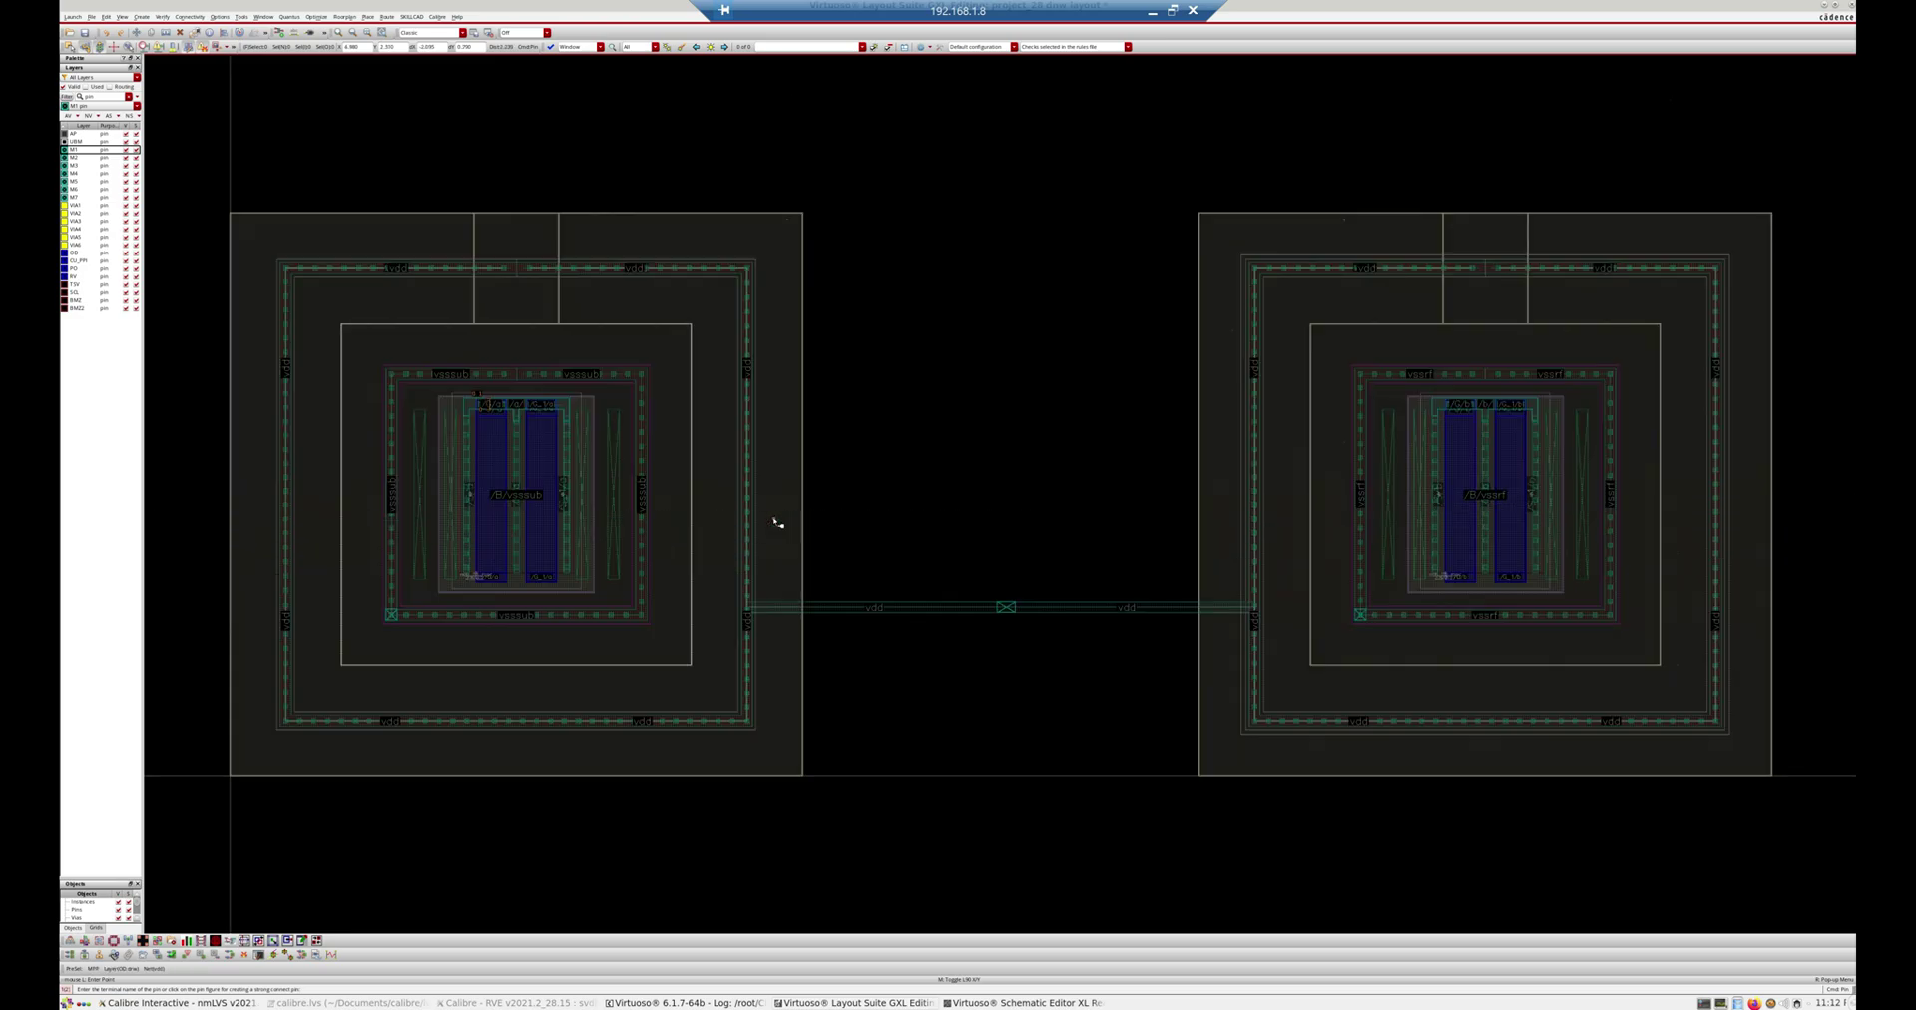
{"action": "key", "text": "Escape"}
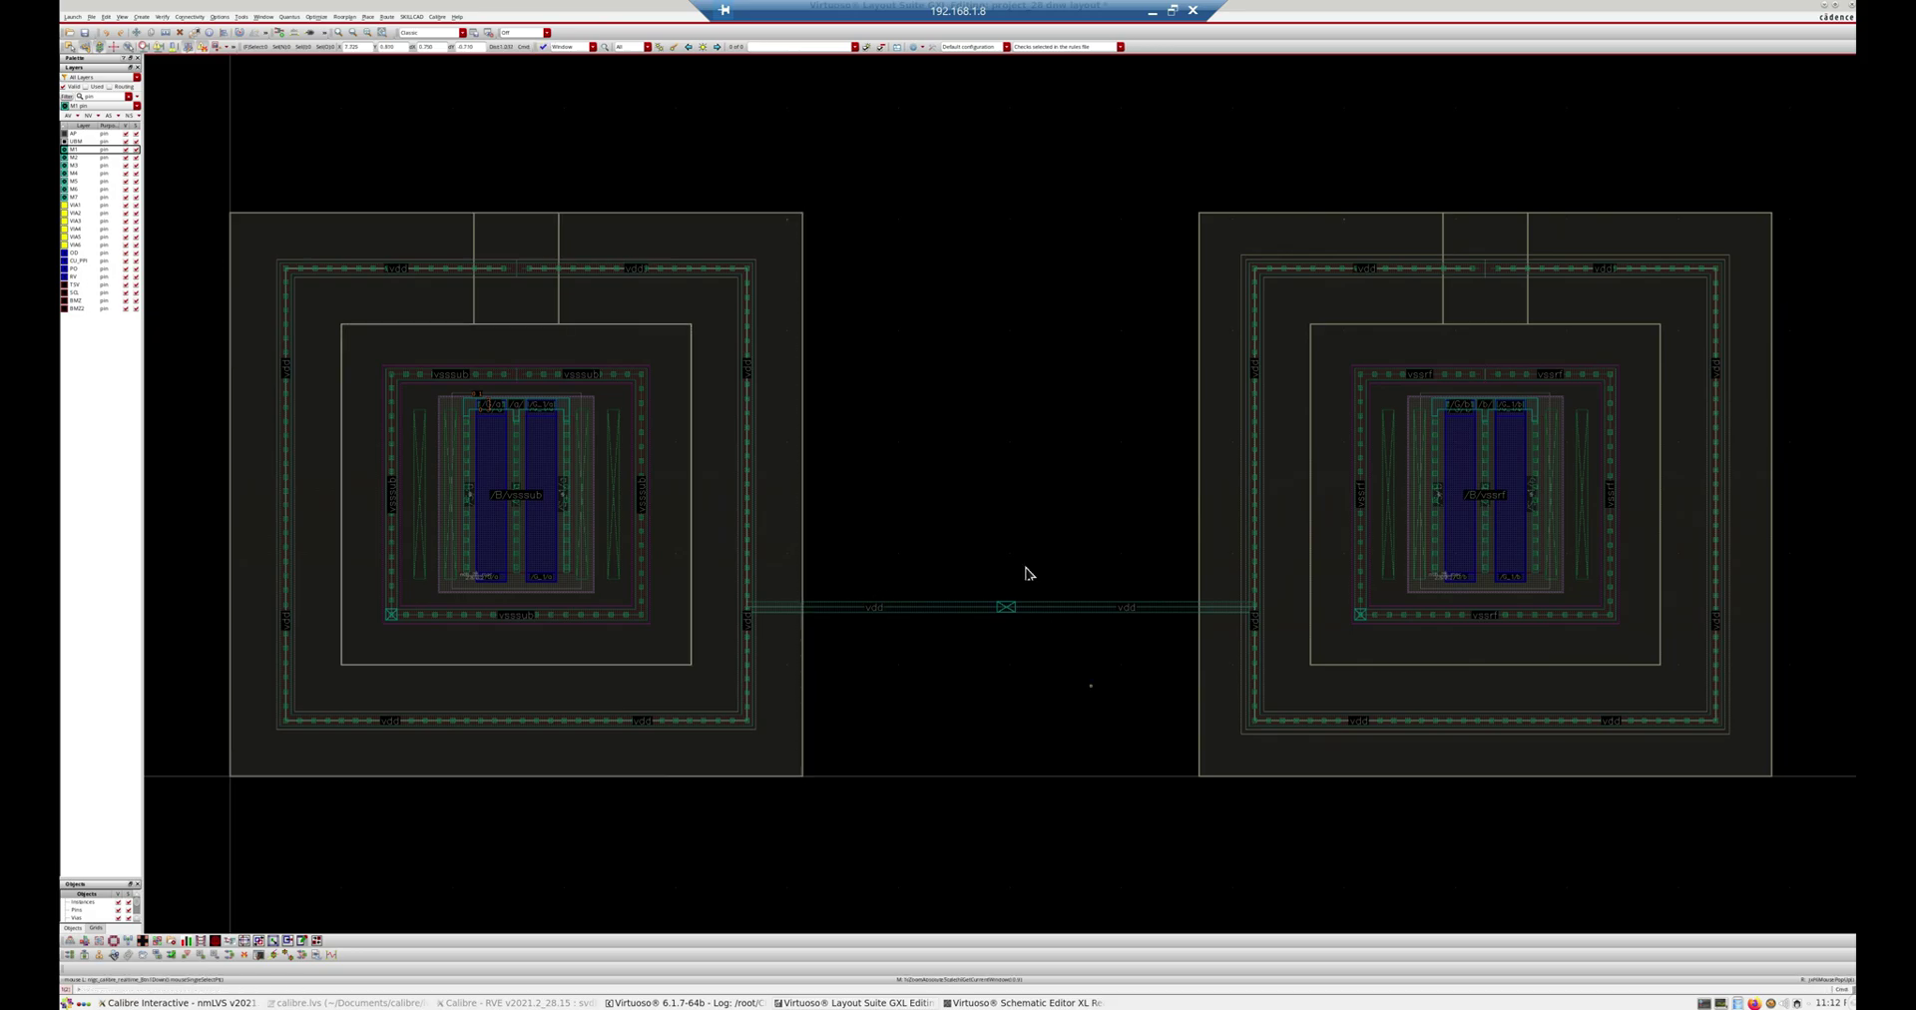
Step: Save the dnw layout and rerun LVS on it
{"action": "left_click", "coordinate": [361, 289]}
{"action": "left_click", "coordinate": [359, 285]}
{"action": "left_click", "coordinate": [84, 32]}
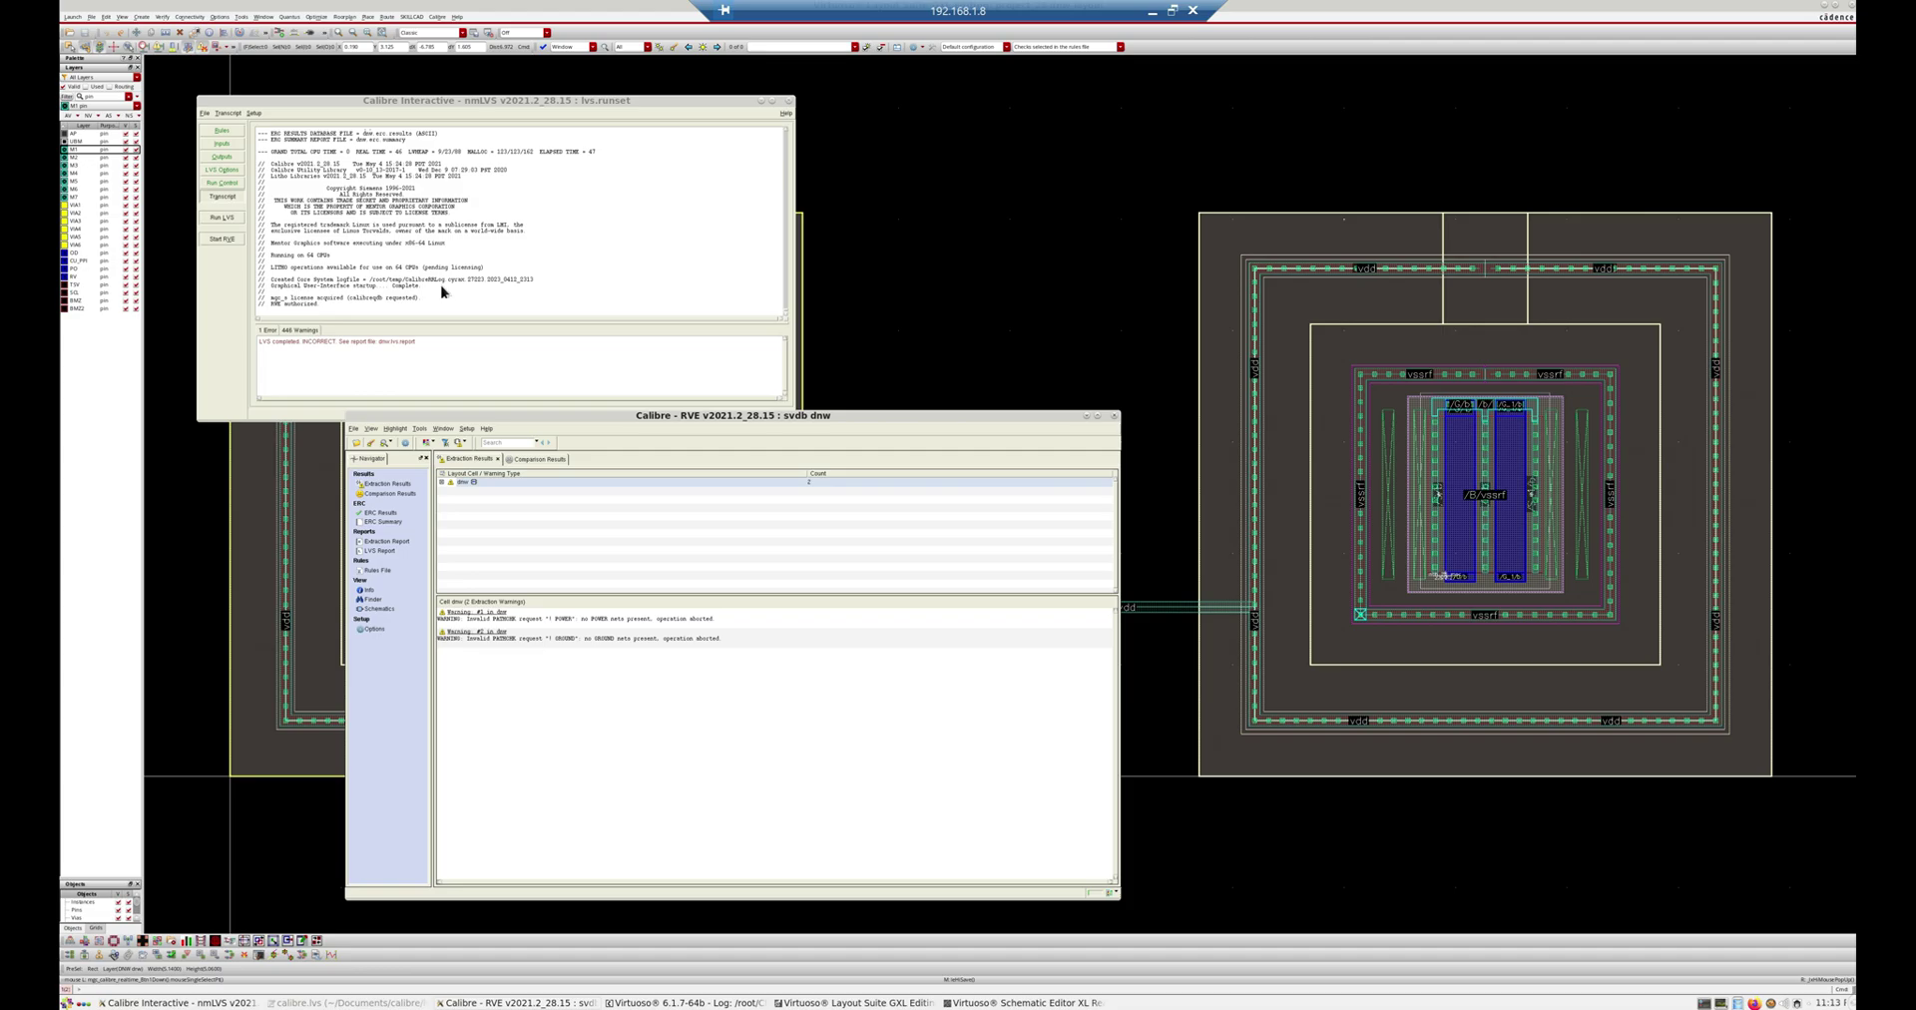
Step: Open the LVS comparison results for cell dnw and examine the incorrect ports and Discrepancy #3 under the incorrect instances
{"action": "left_click", "coordinate": [555, 460]}
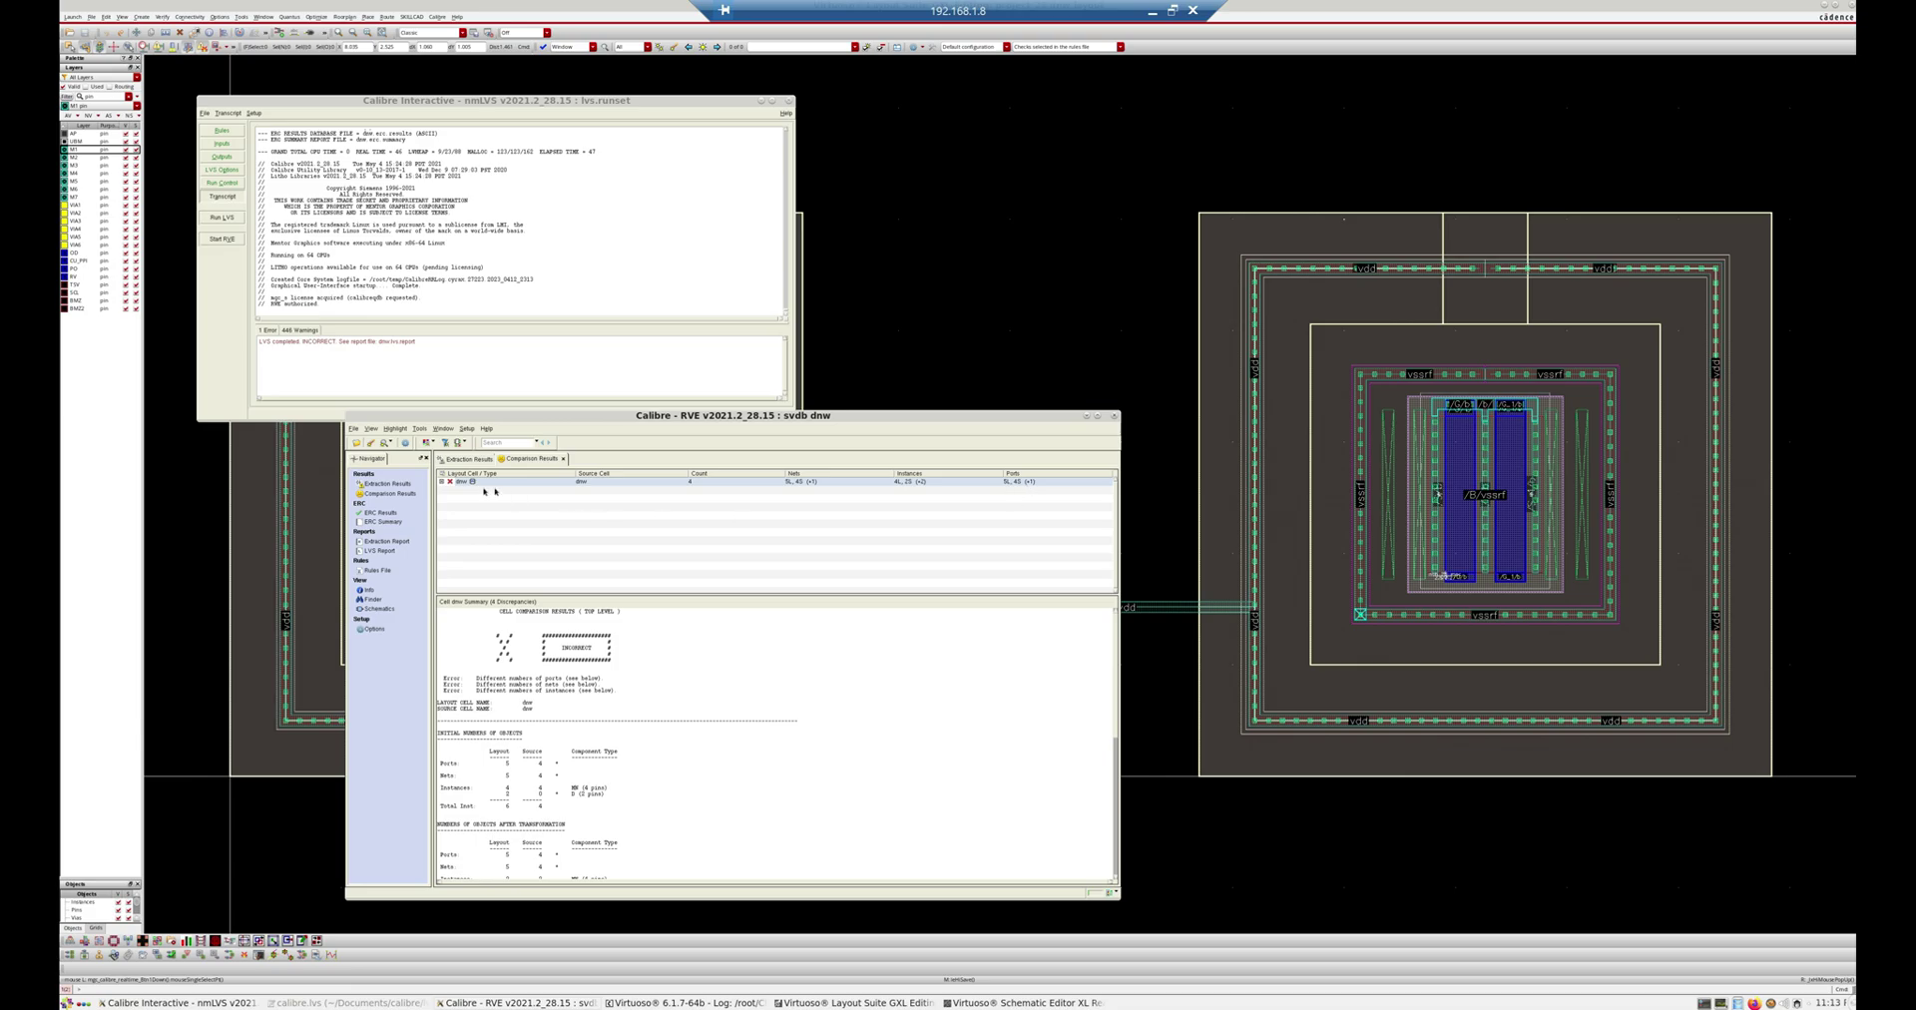
{"action": "left_click", "coordinate": [443, 483]}
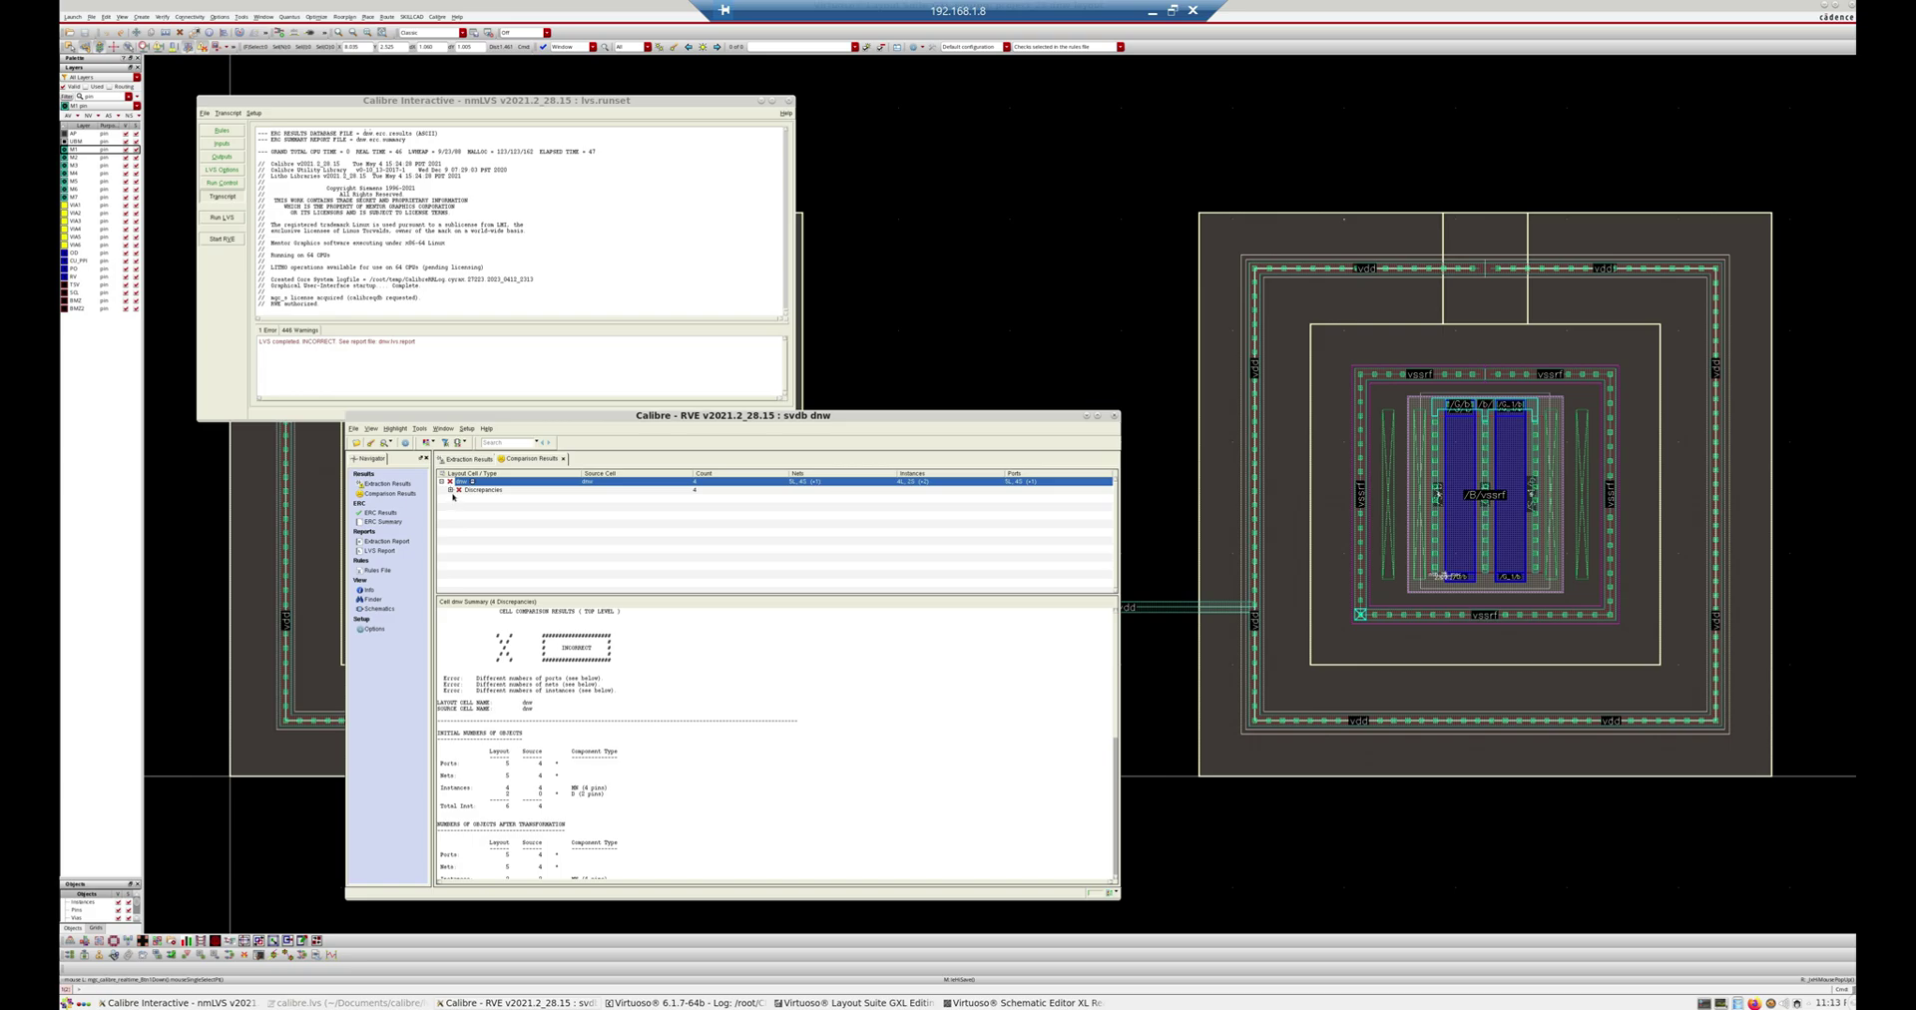
{"action": "left_click", "coordinate": [451, 490]}
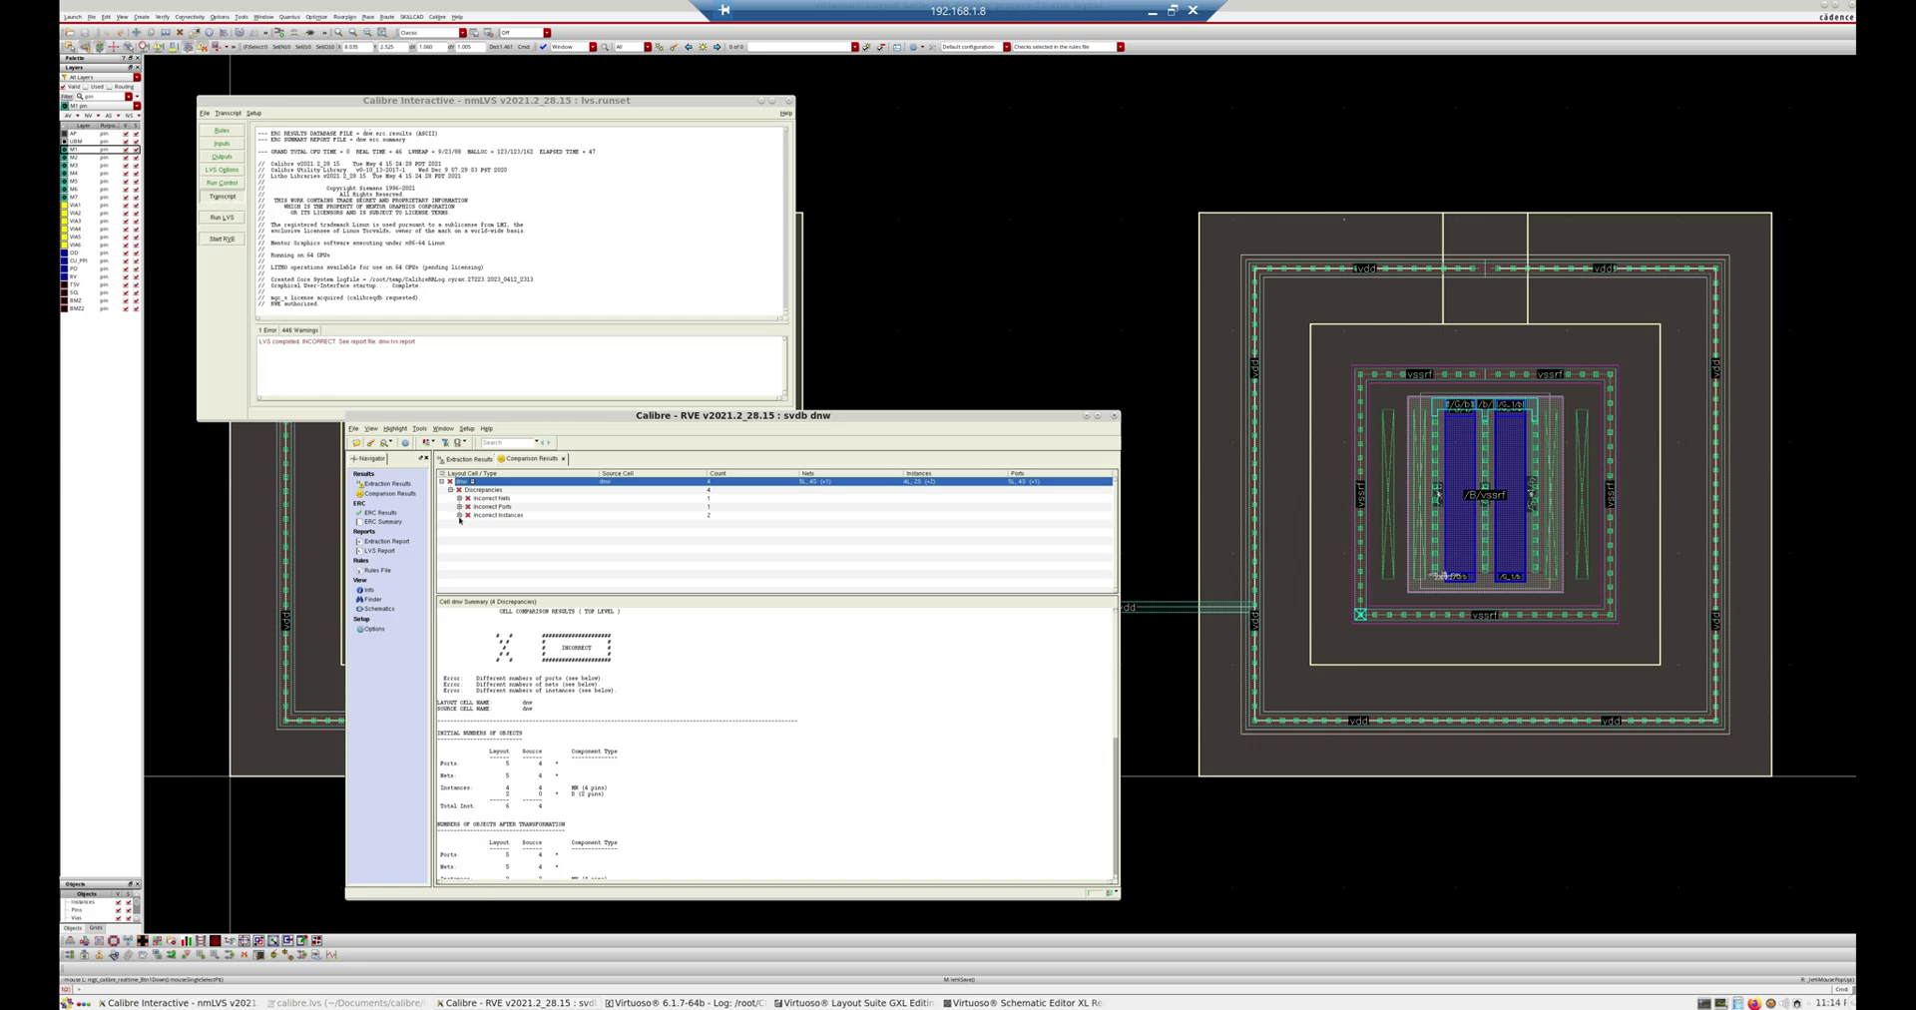
{"action": "left_click", "coordinate": [459, 506]}
{"action": "left_click", "coordinate": [459, 523]}
{"action": "left_click", "coordinate": [499, 532]}
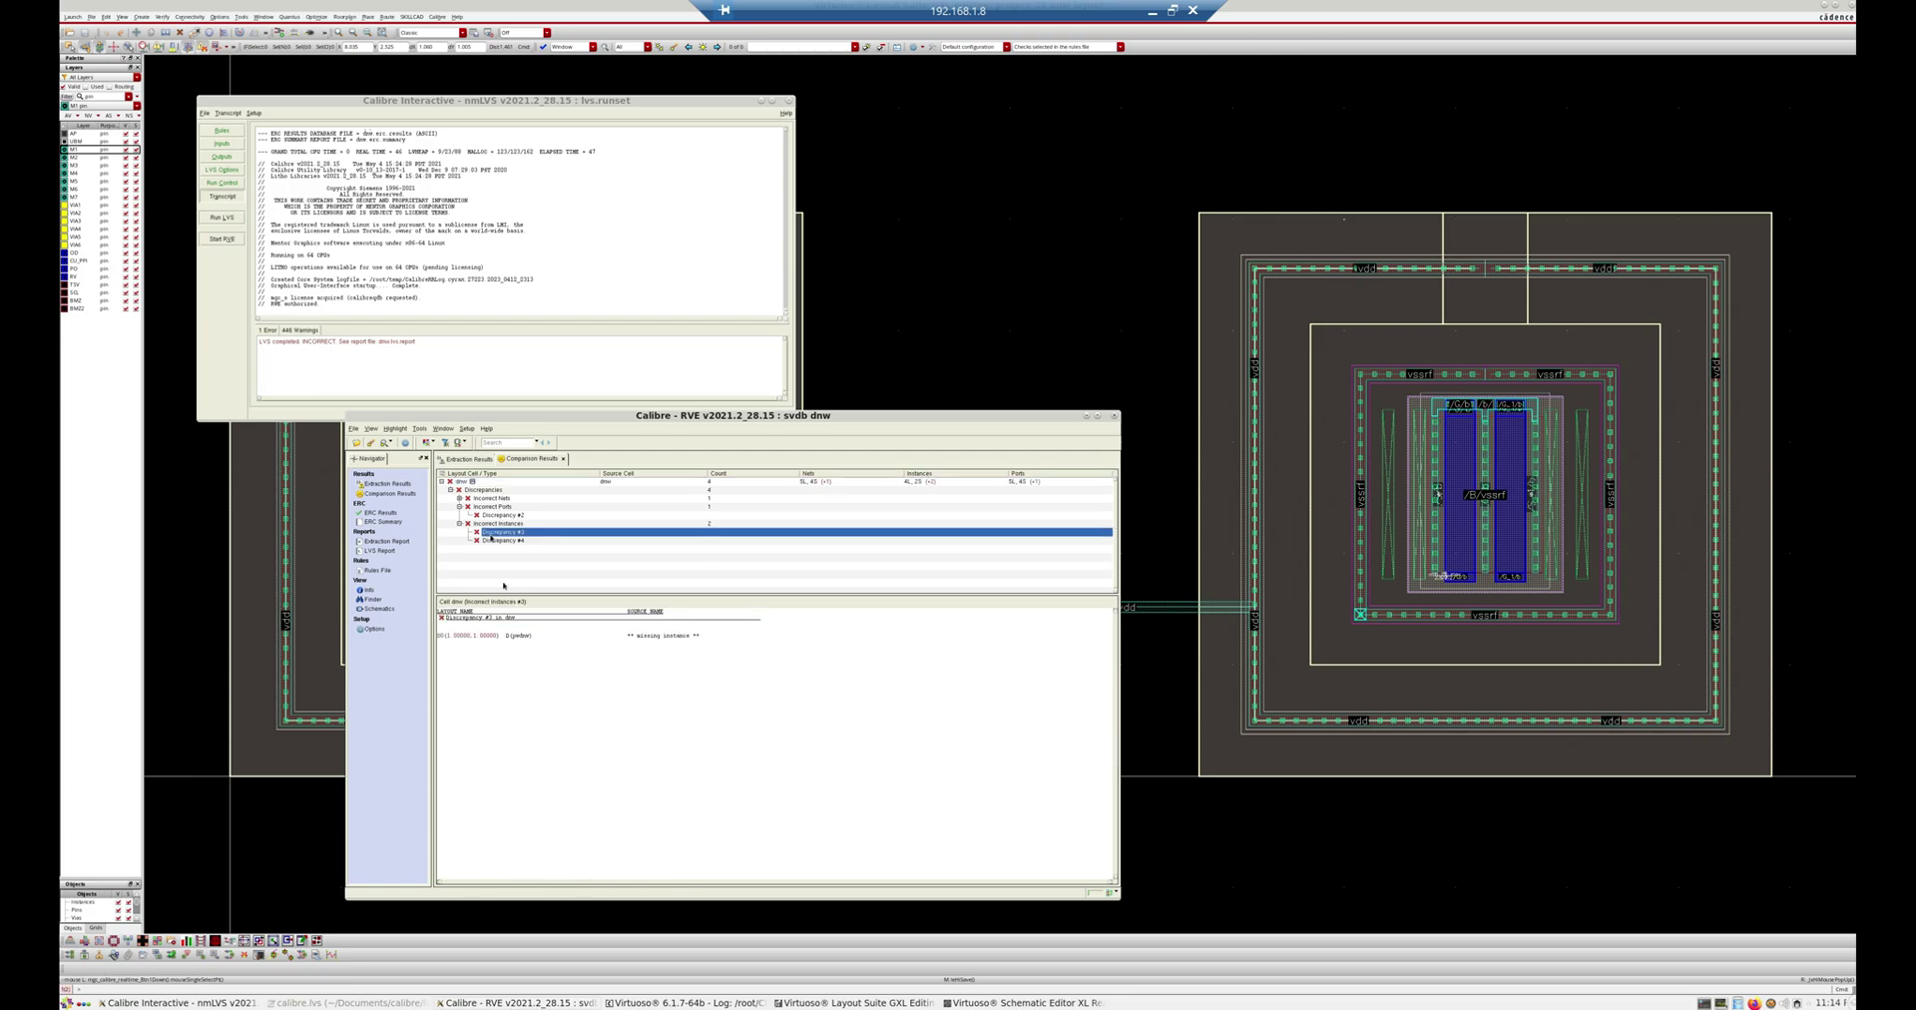
Step: Highlight the layout diode of Discrepancy #3 and inspect its connections in the full layout netlist schematic in an enlarged results window
{"action": "left_click", "coordinate": [450, 647]}
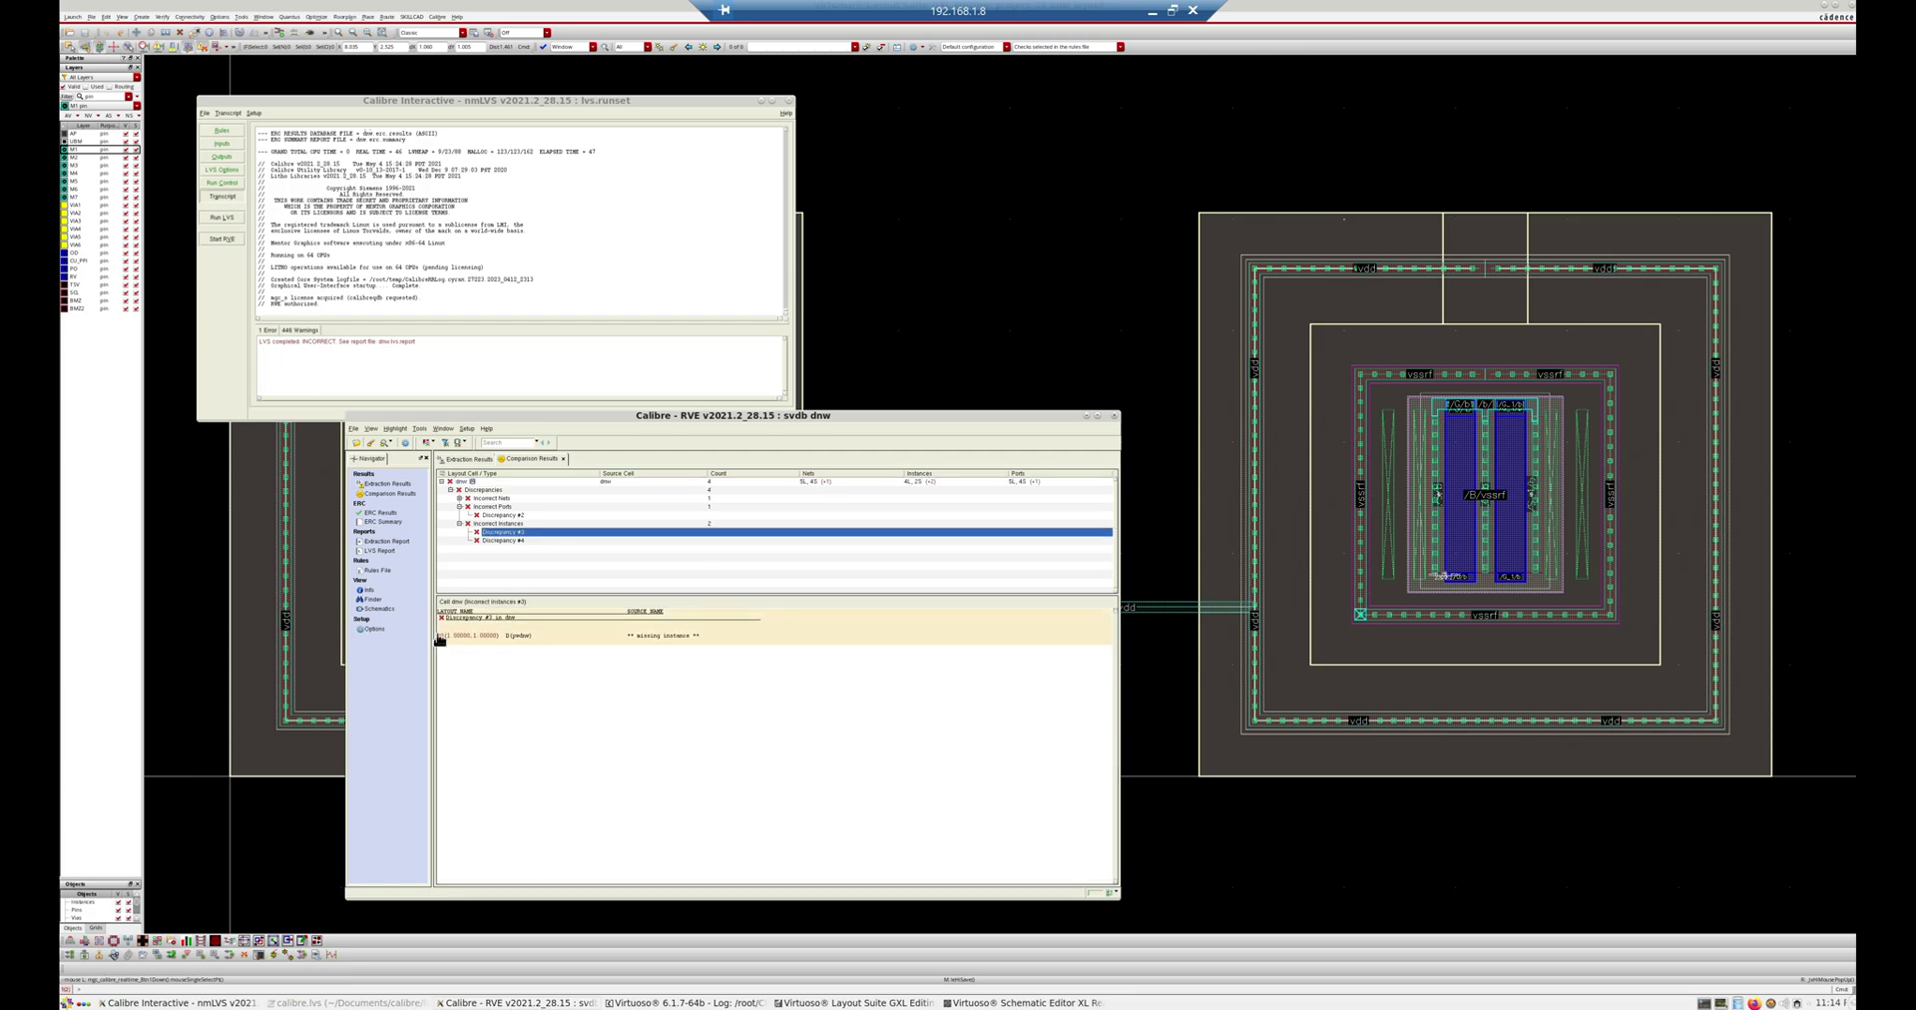
{"action": "left_click", "coordinate": [440, 636]}
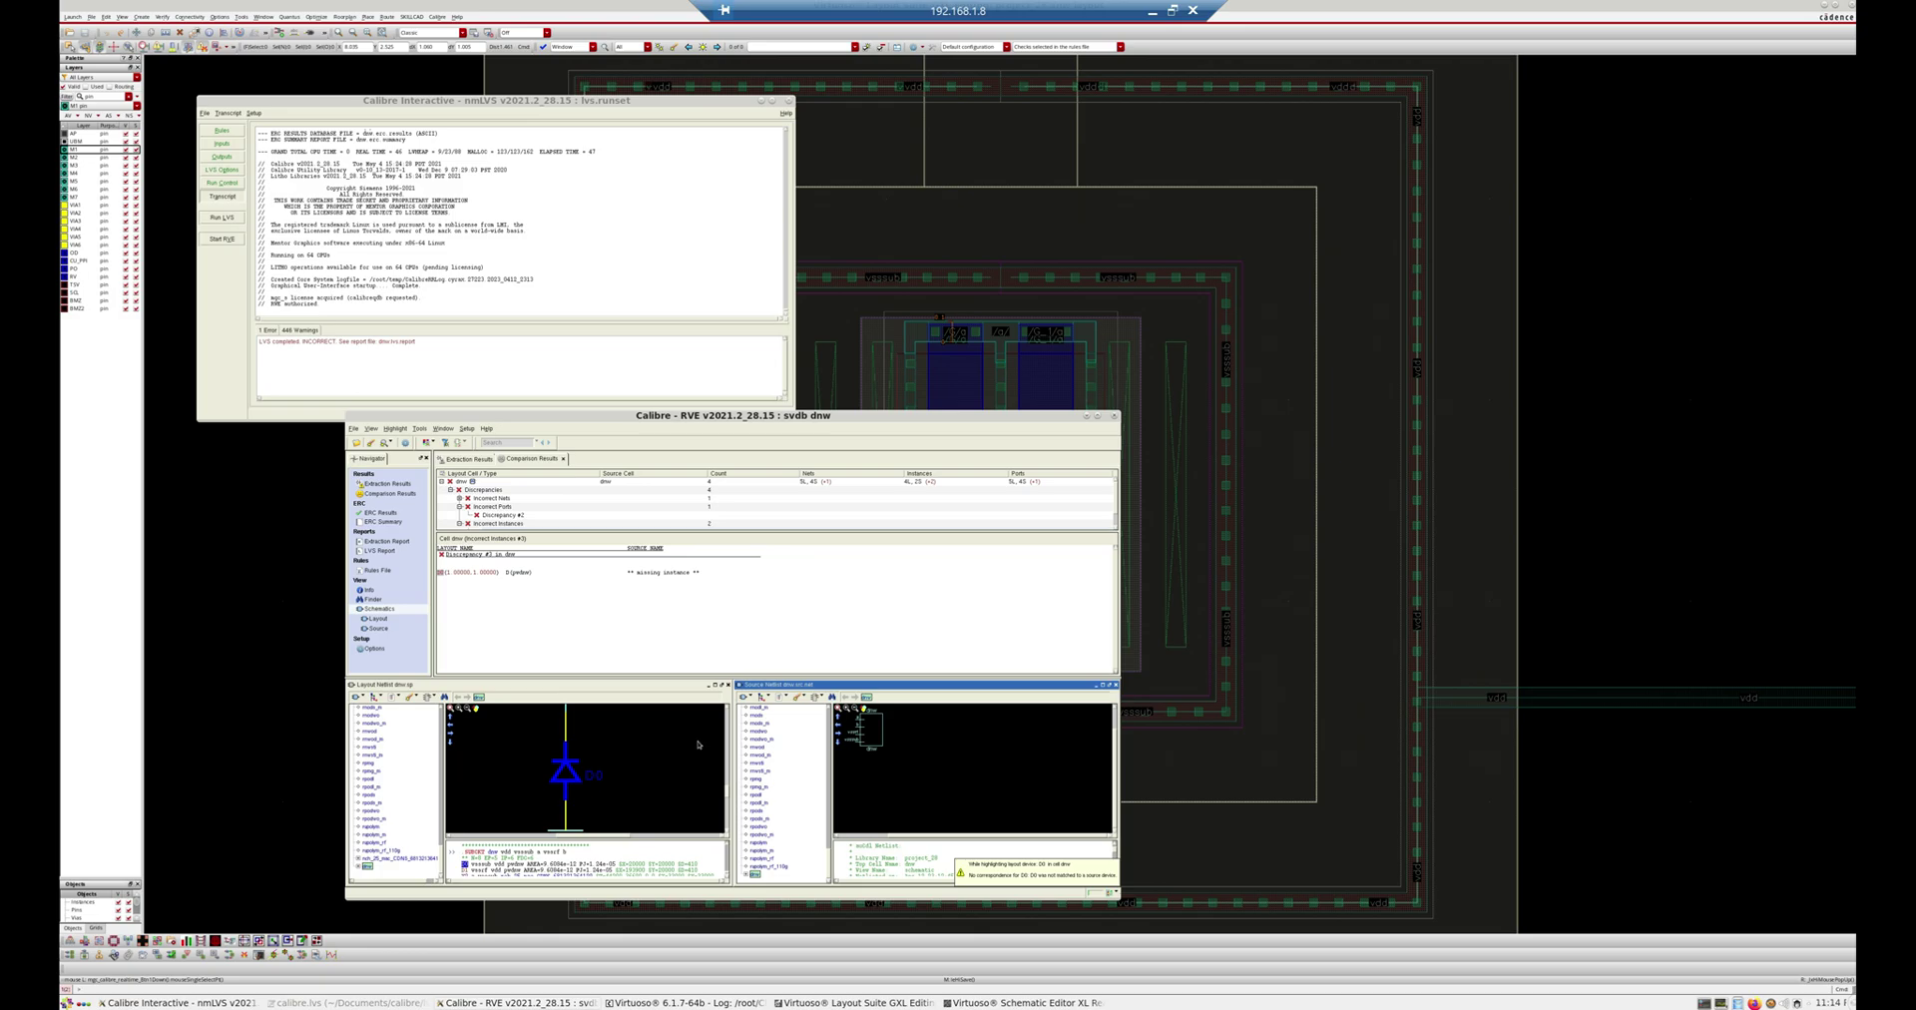
{"action": "left_click", "coordinate": [1098, 417]}
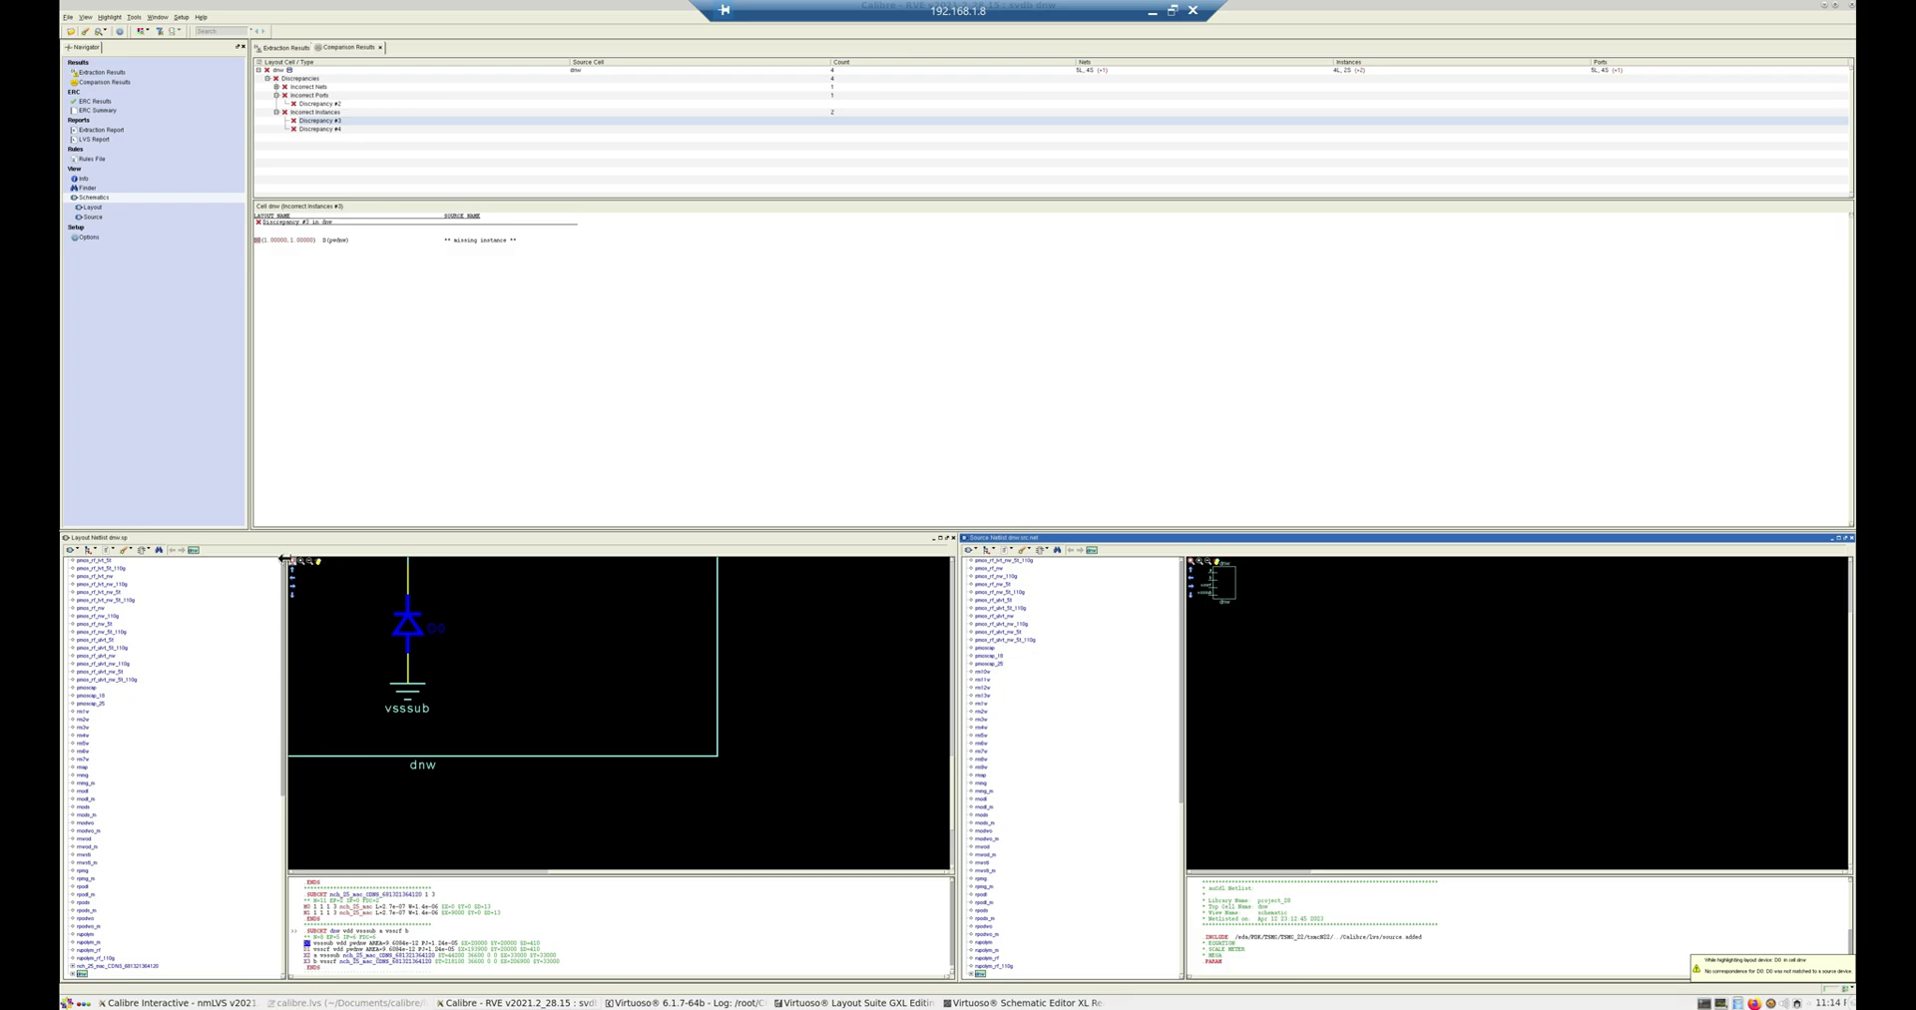
{"action": "left_click", "coordinate": [300, 561]}
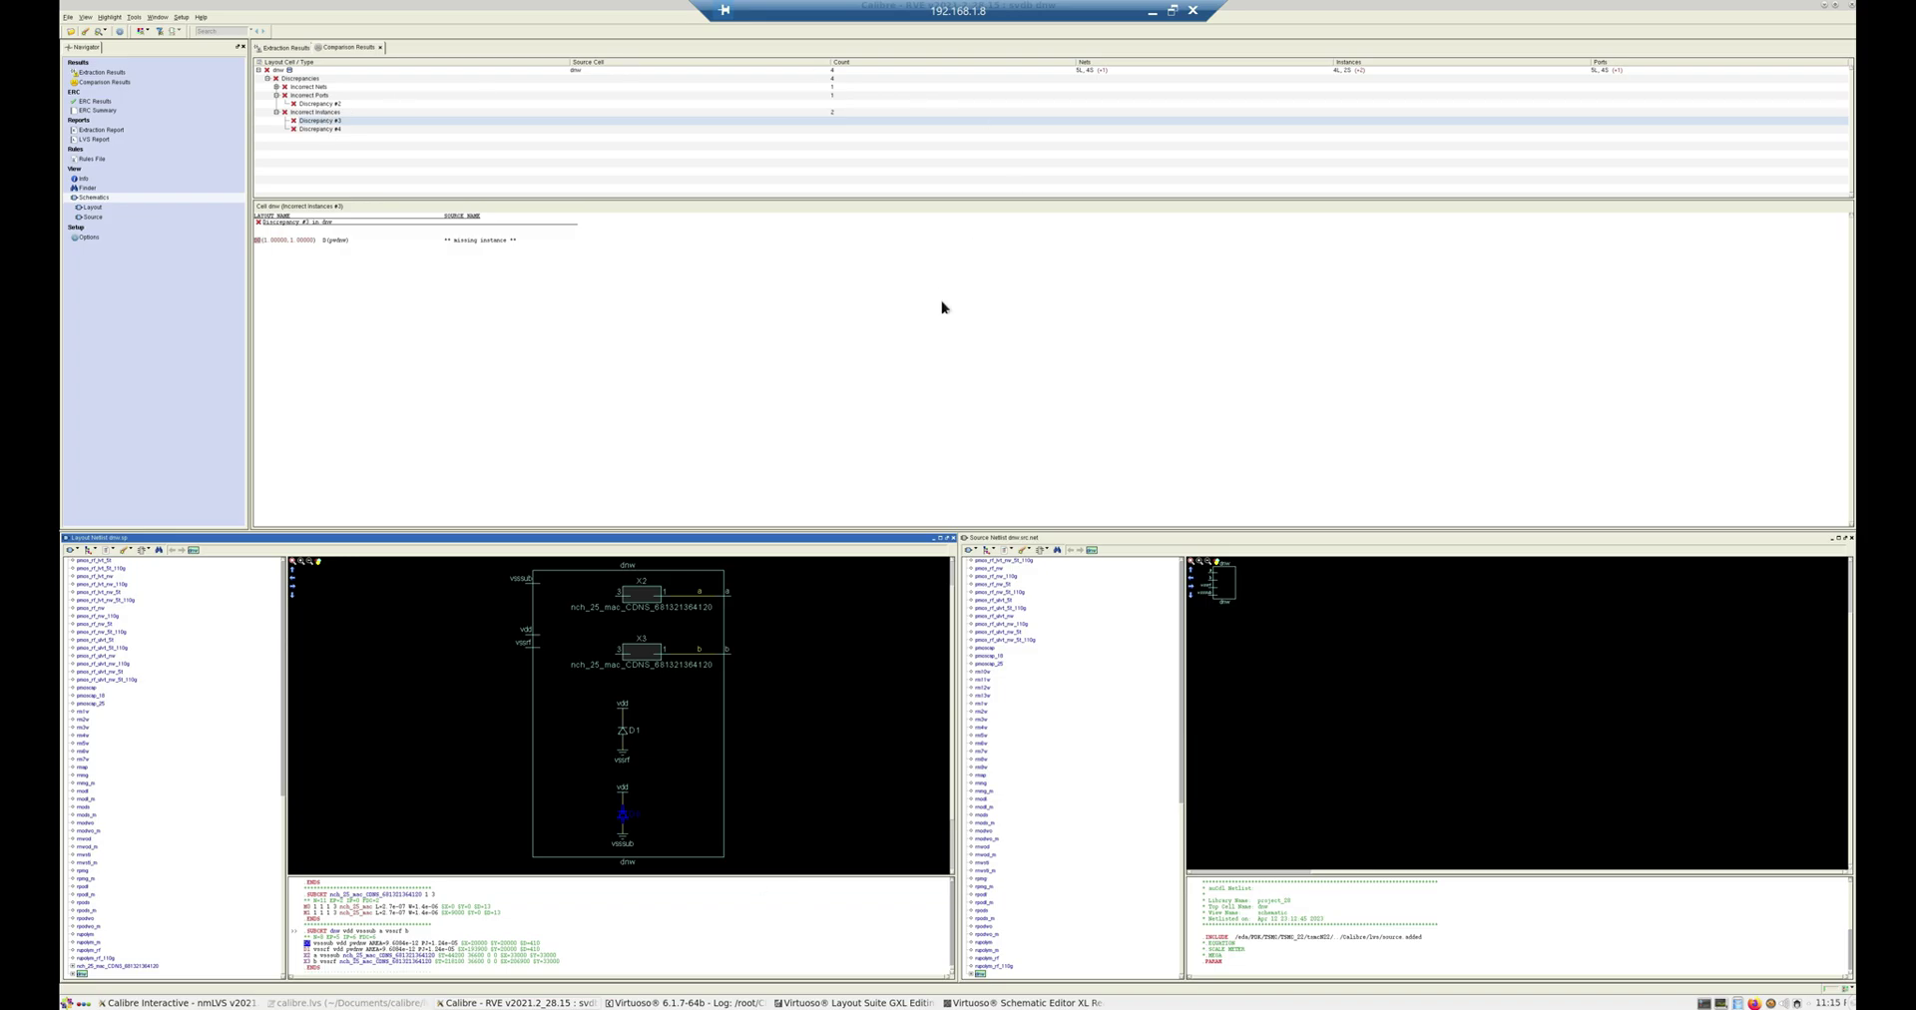
{"action": "left_click", "coordinate": [851, 374]}
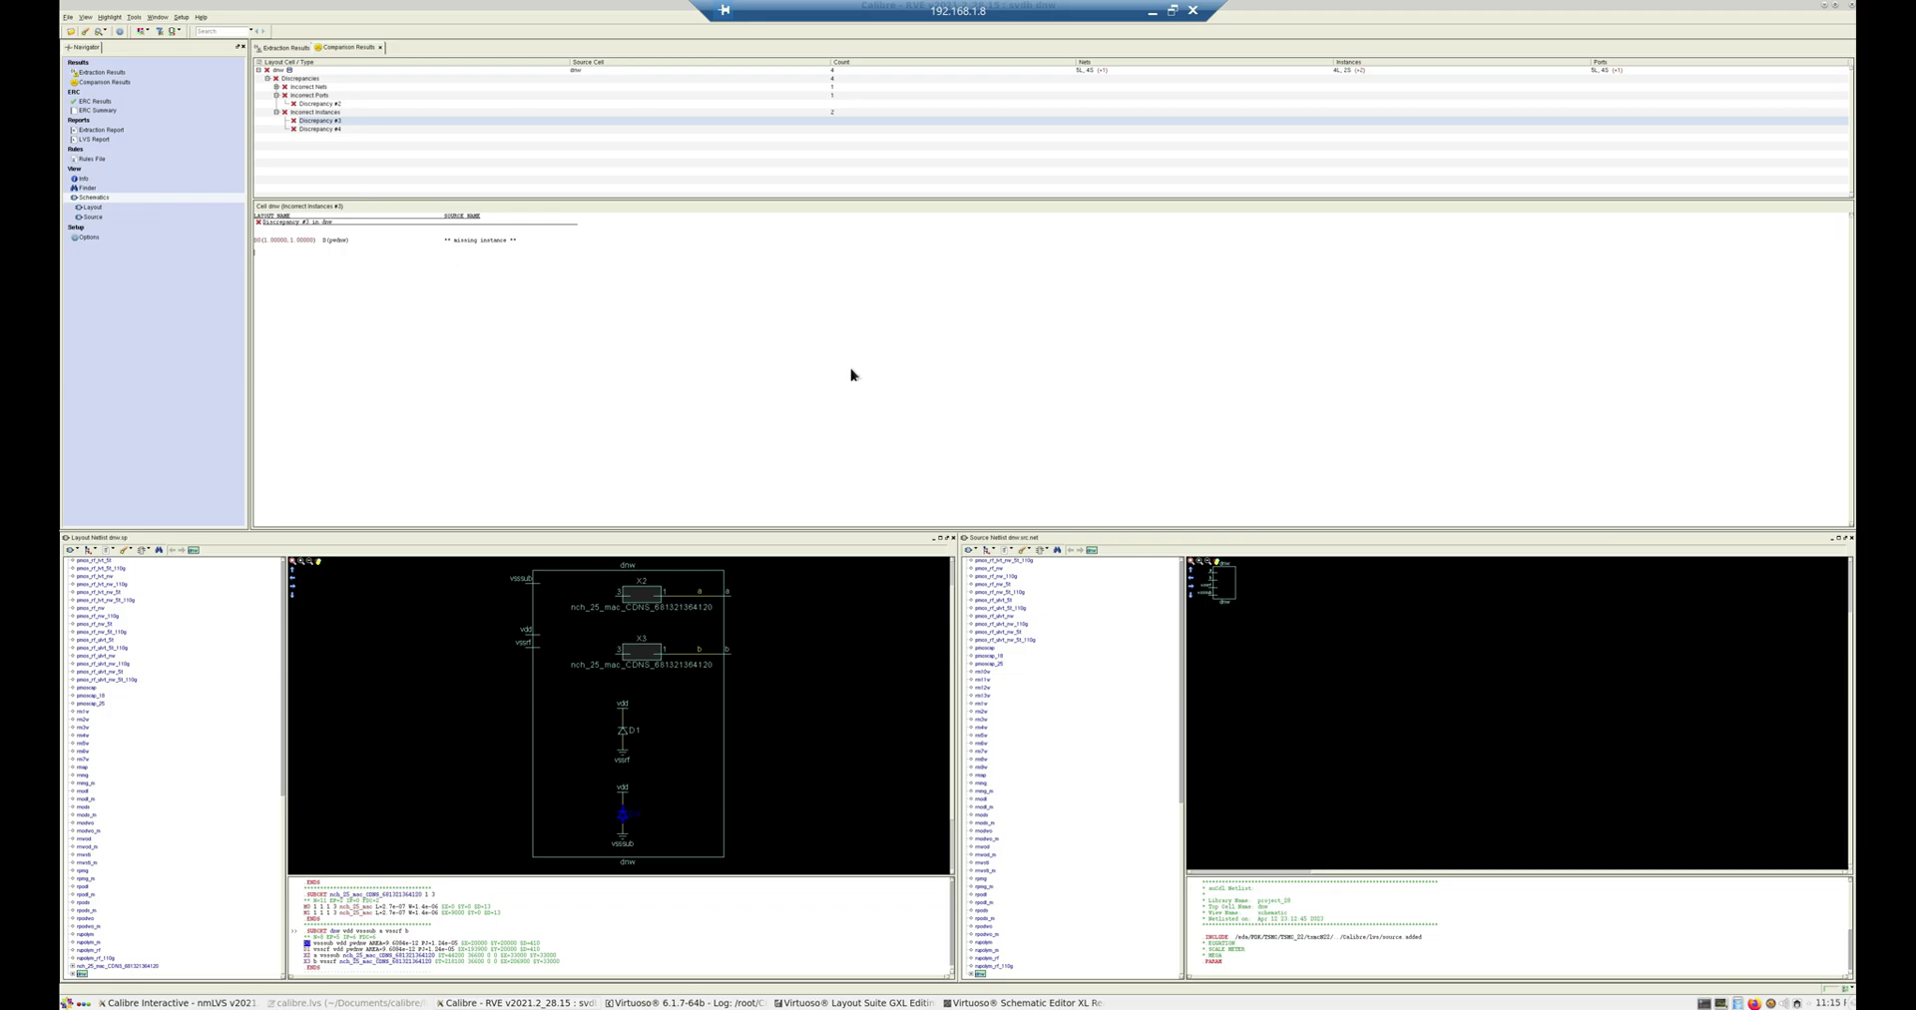